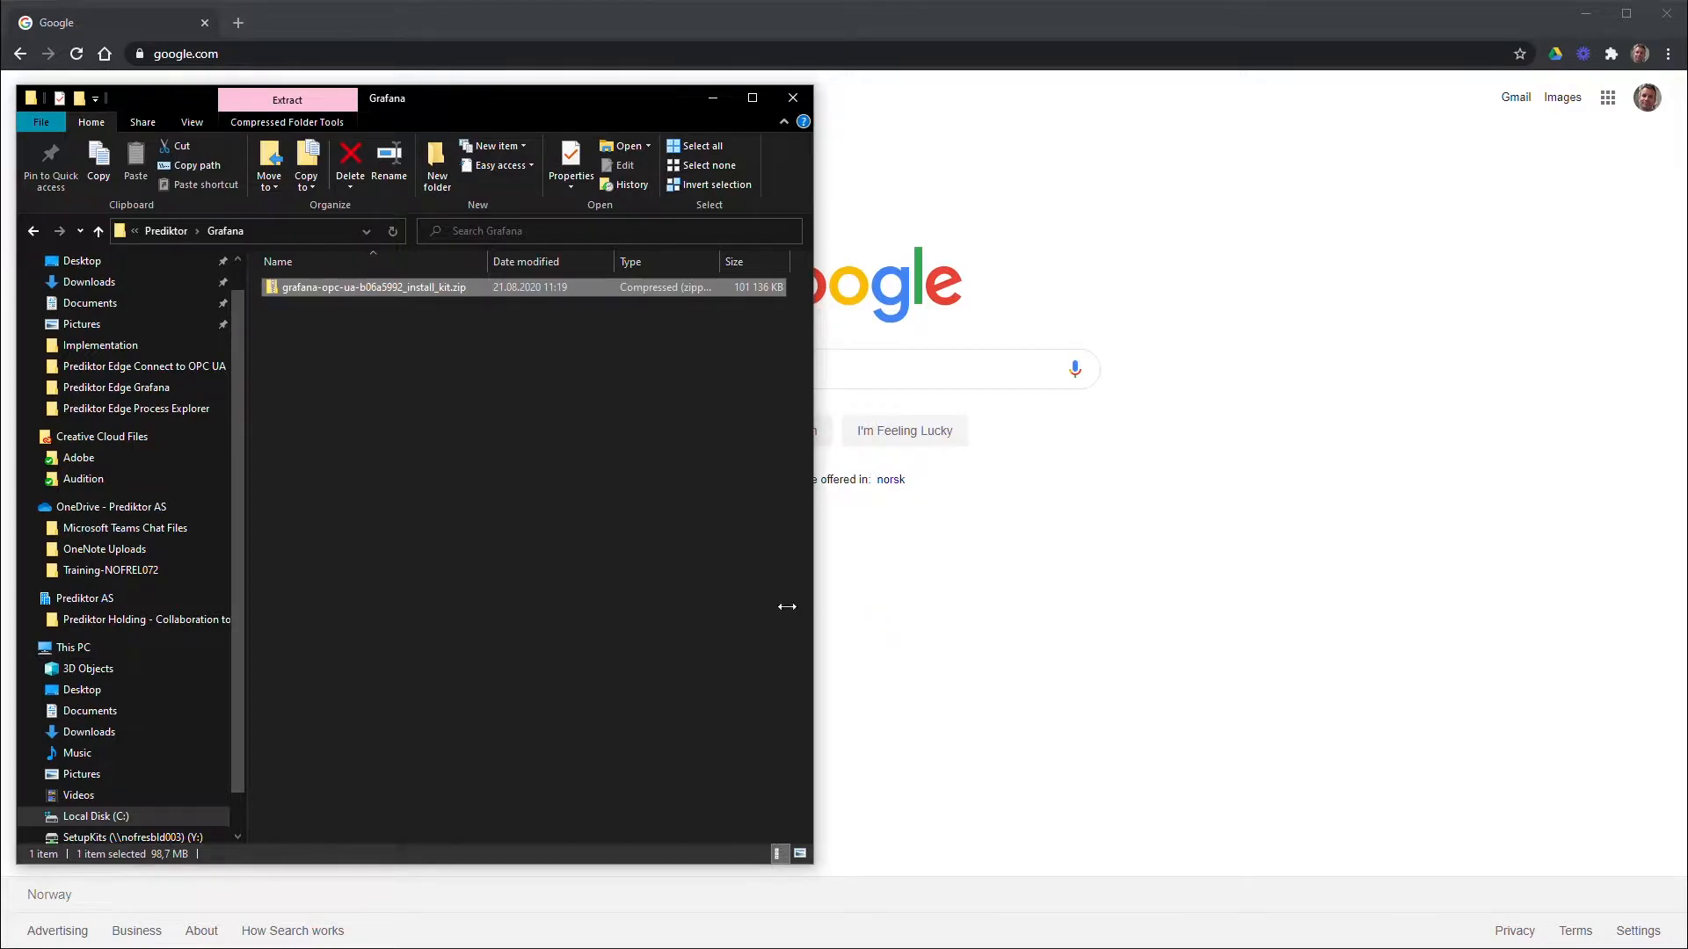
Extract the install kit zip into its suggested grafana-opc-ua-b06a5992_install_kit folder
right_click(431, 288)
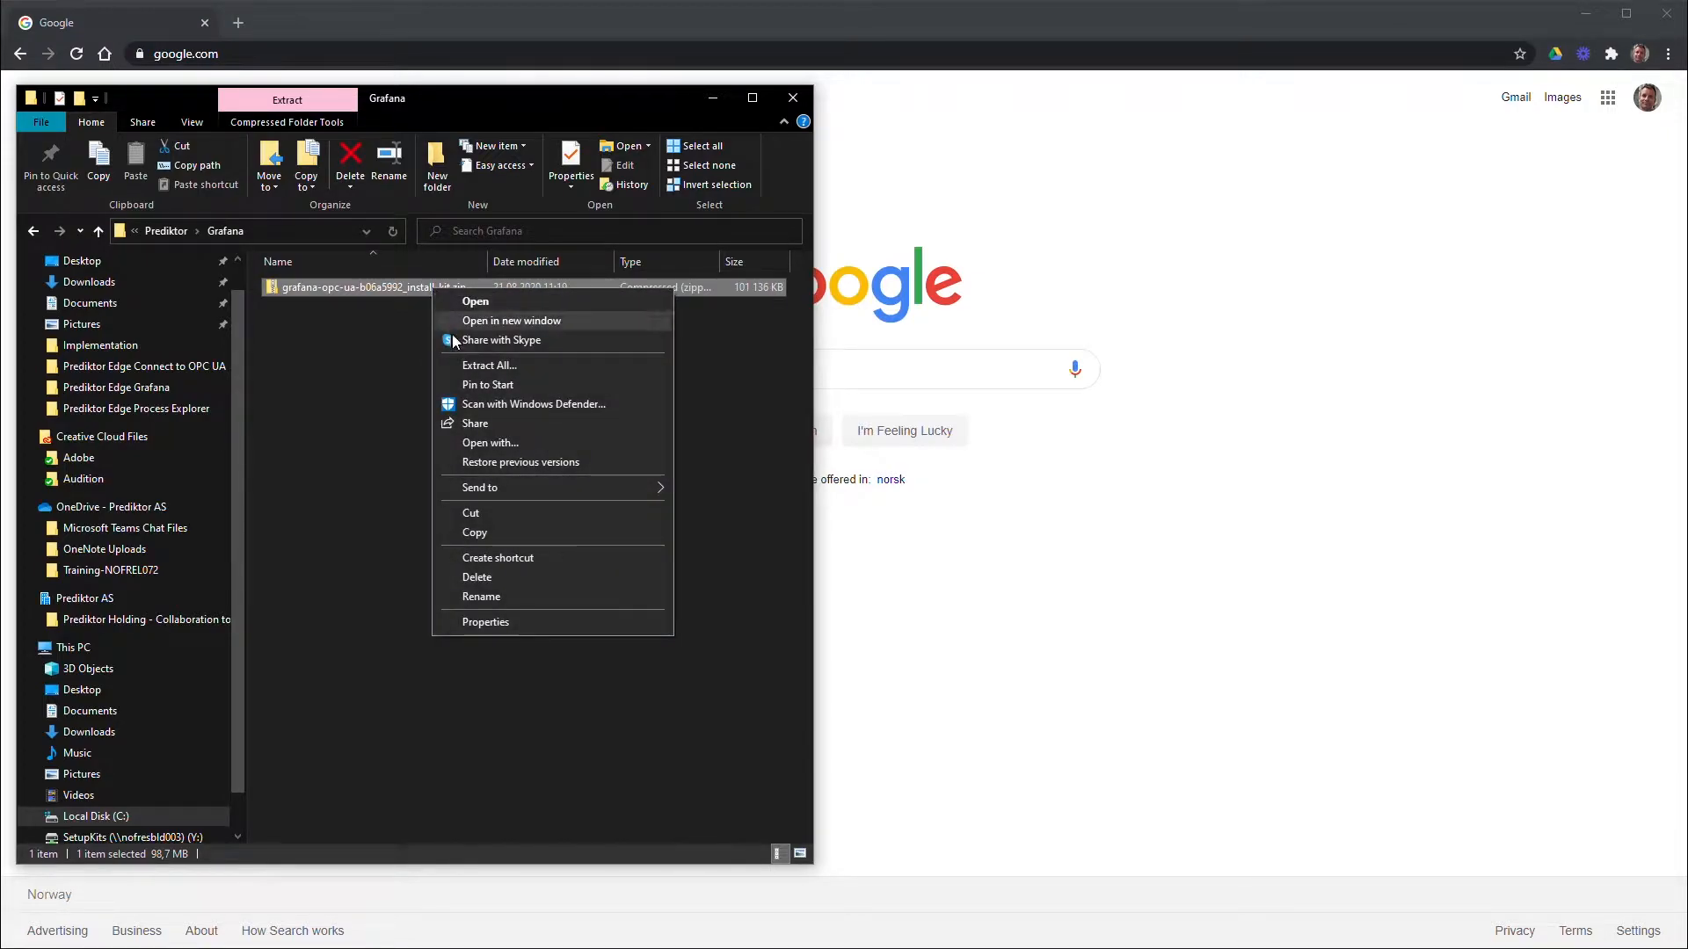
left_click(457, 364)
left_click_drag(1443, 372, 1303, 351)
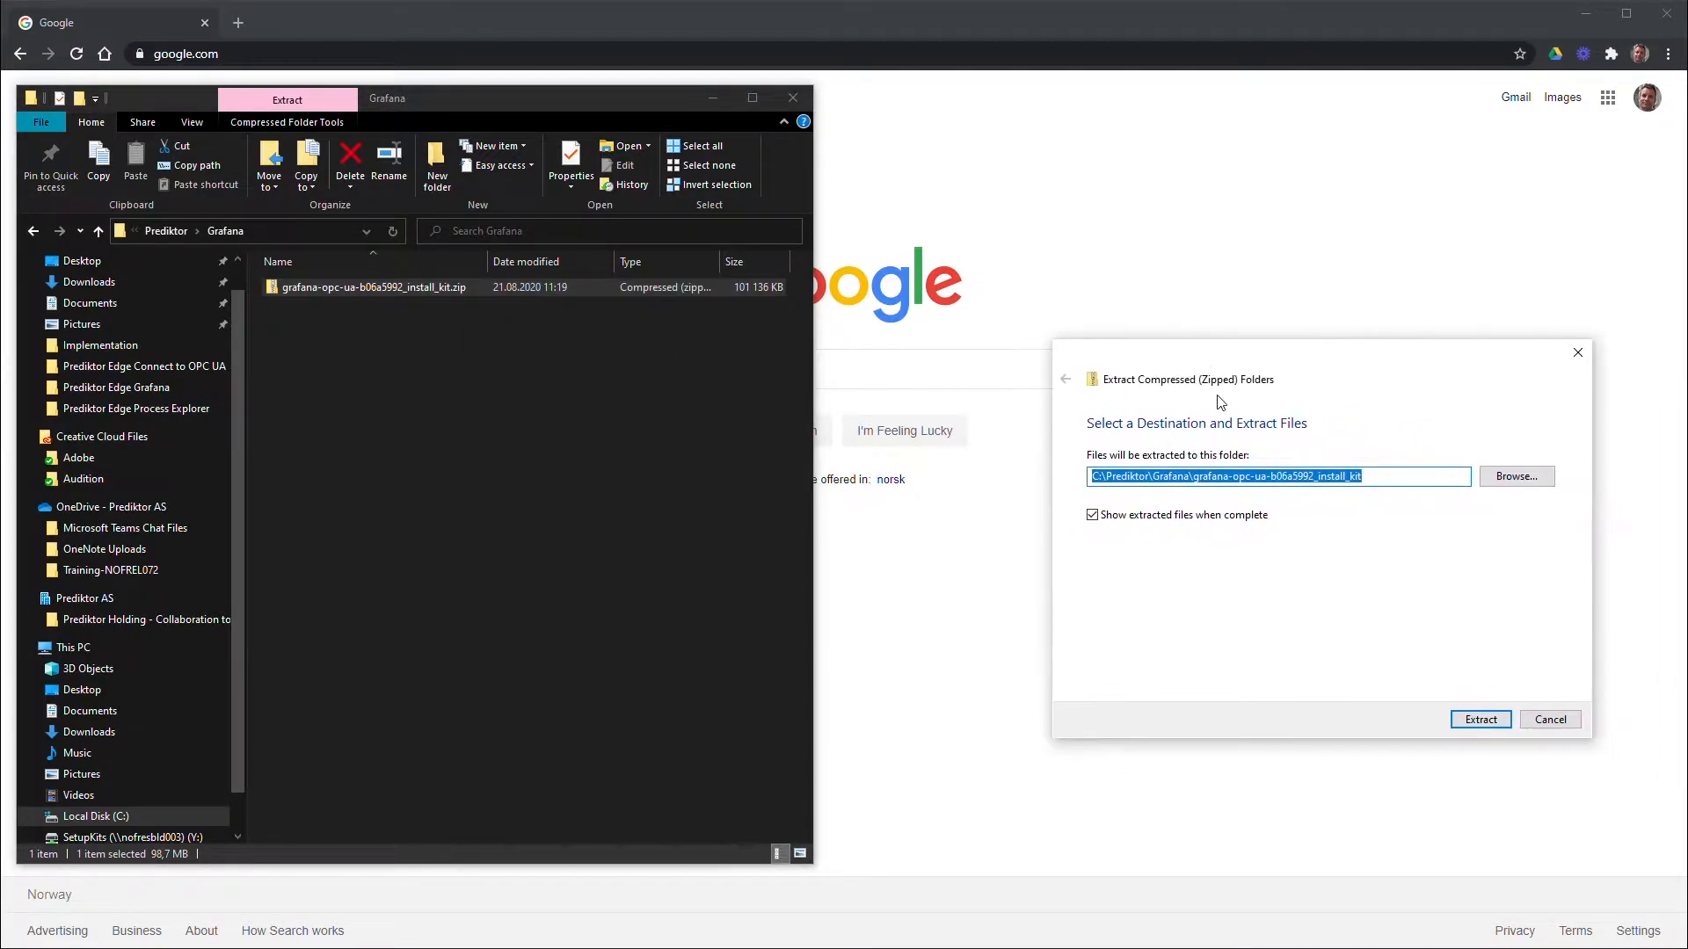
left_click(1483, 722)
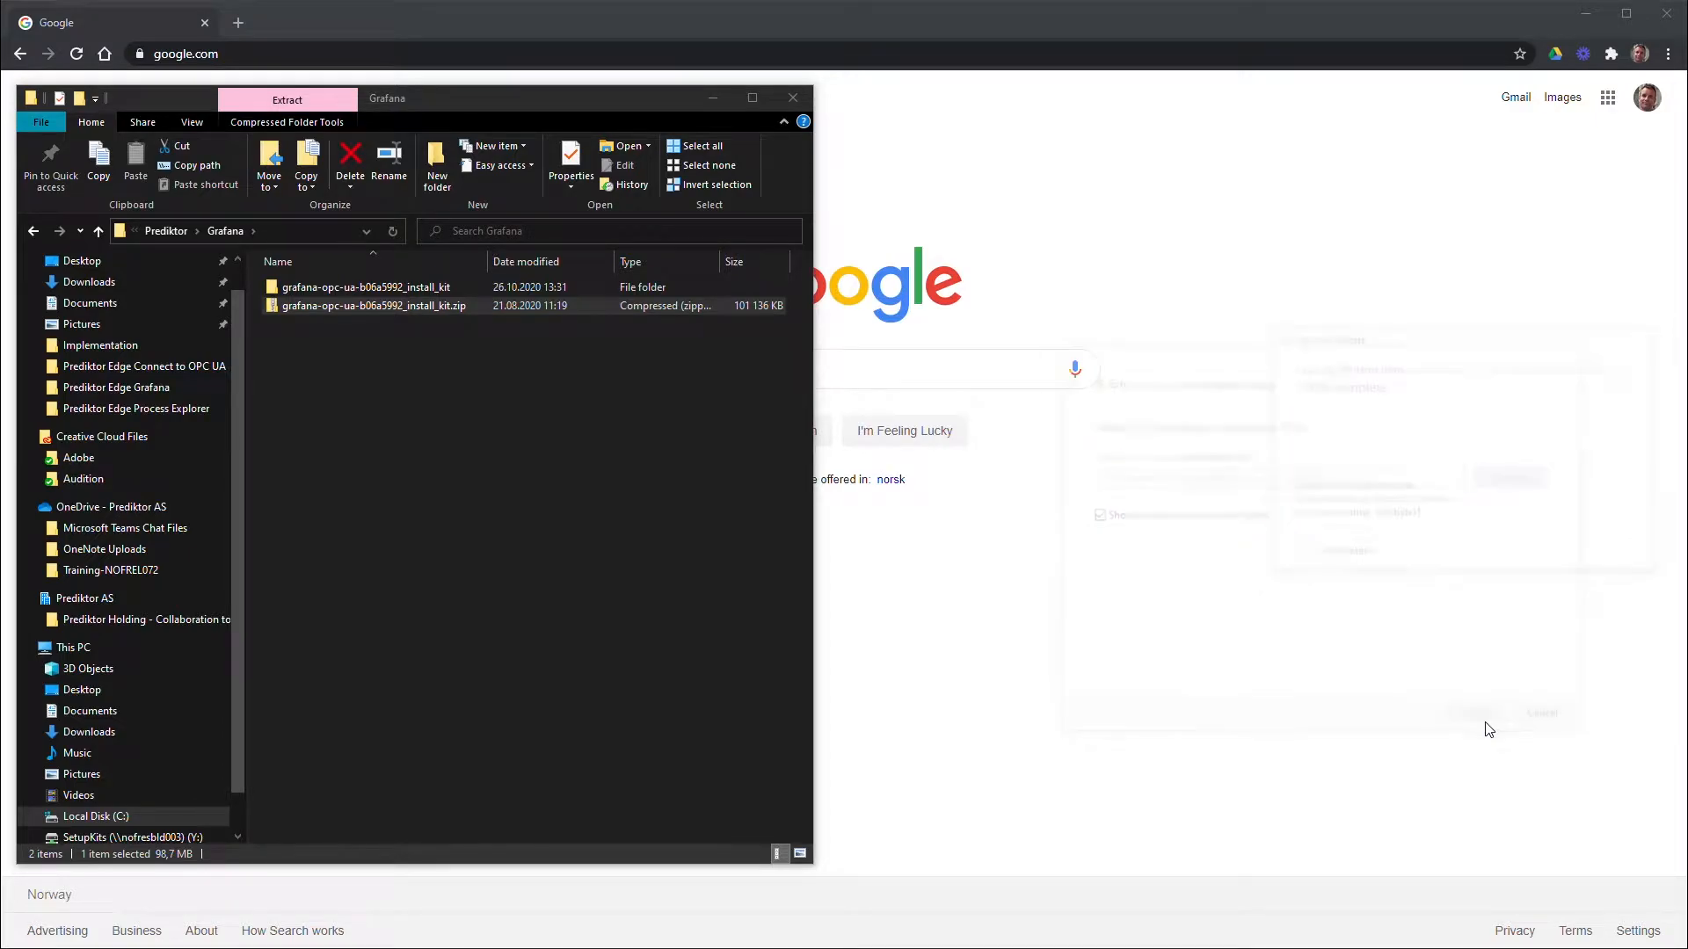
Open the install_kit folder and select its two plugin folders and the grafana-7.0.3 msi
double_click(399, 288)
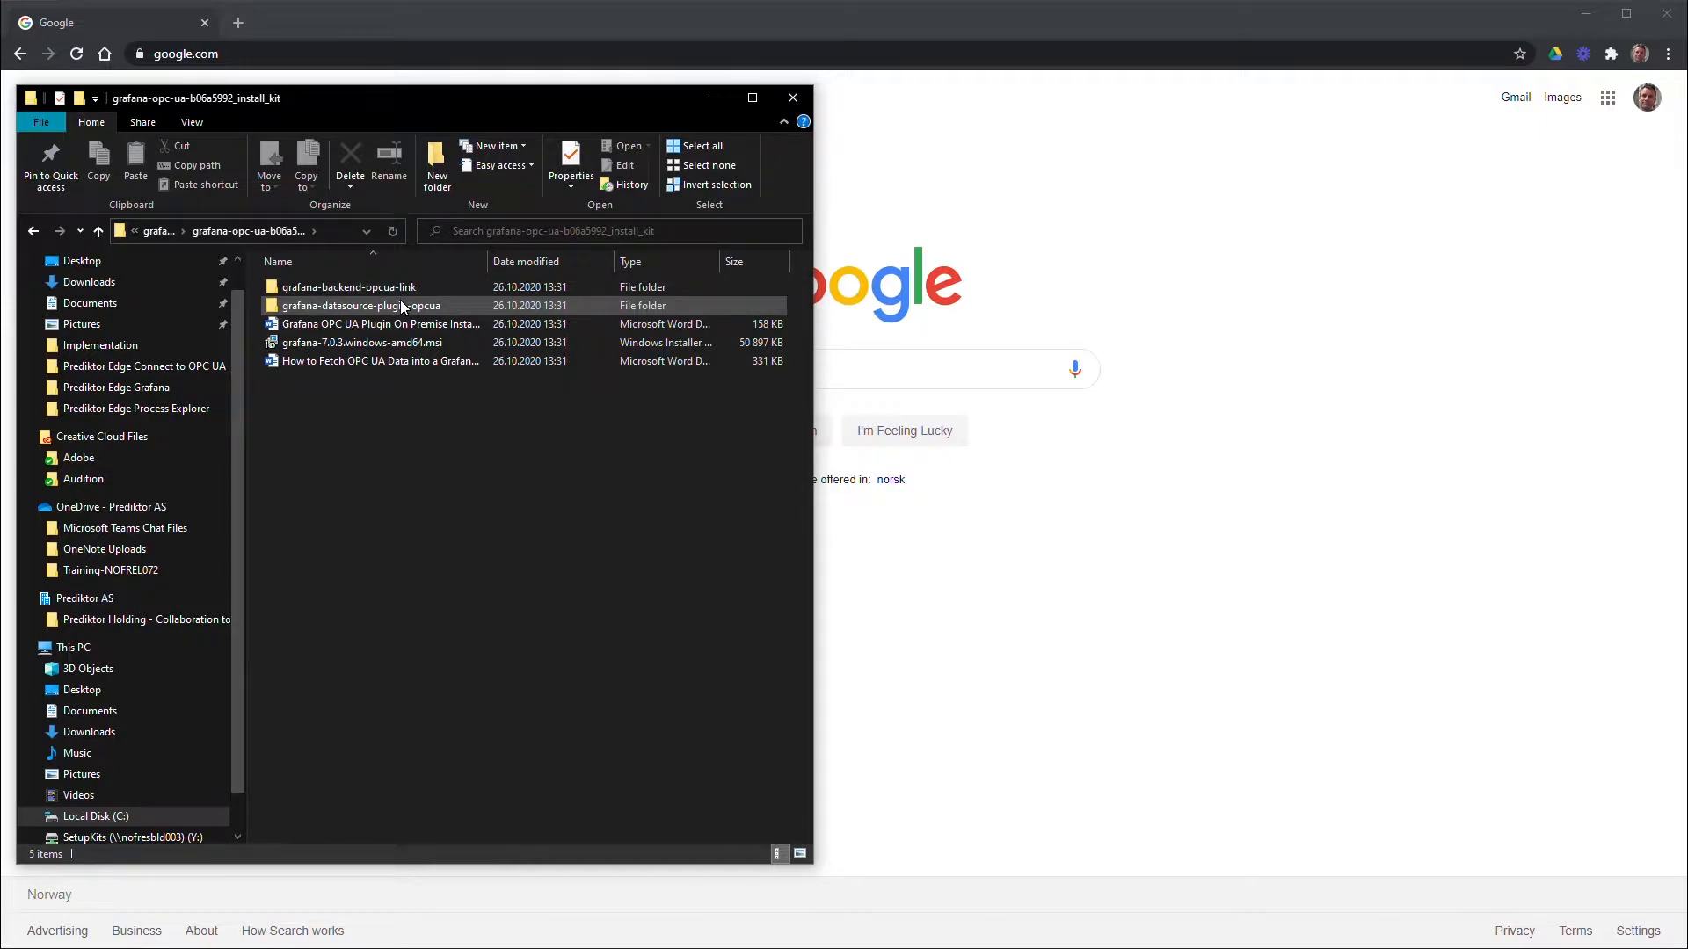
left_click(400, 300)
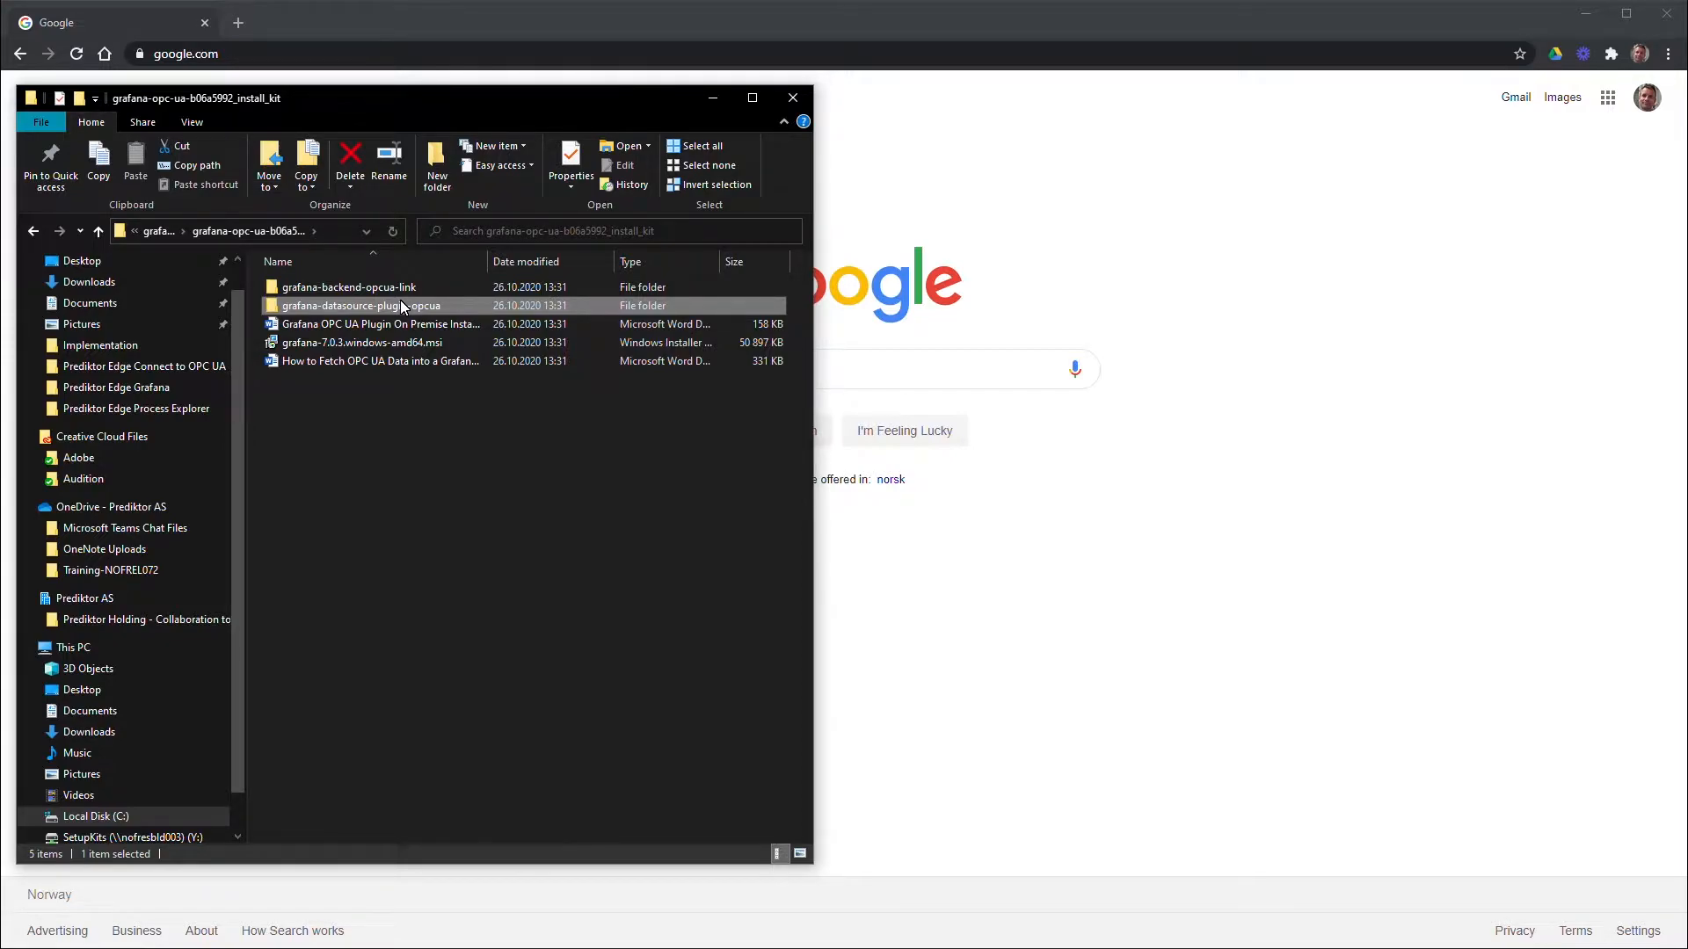
left_click(400, 288)
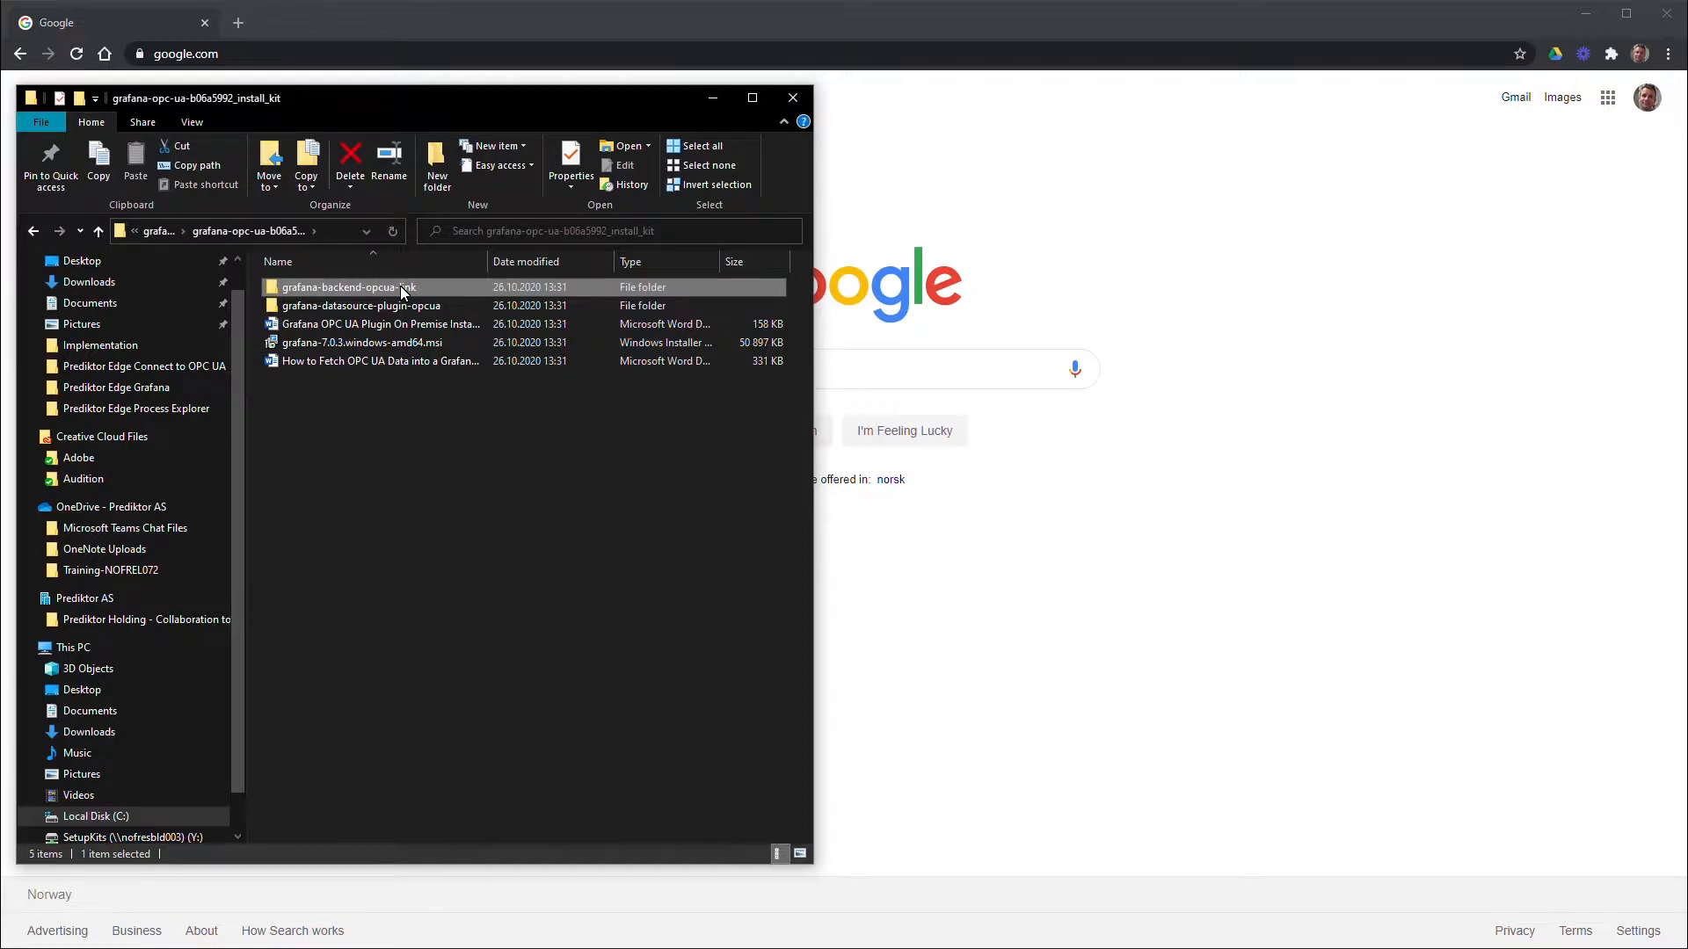
left_click(387, 343)
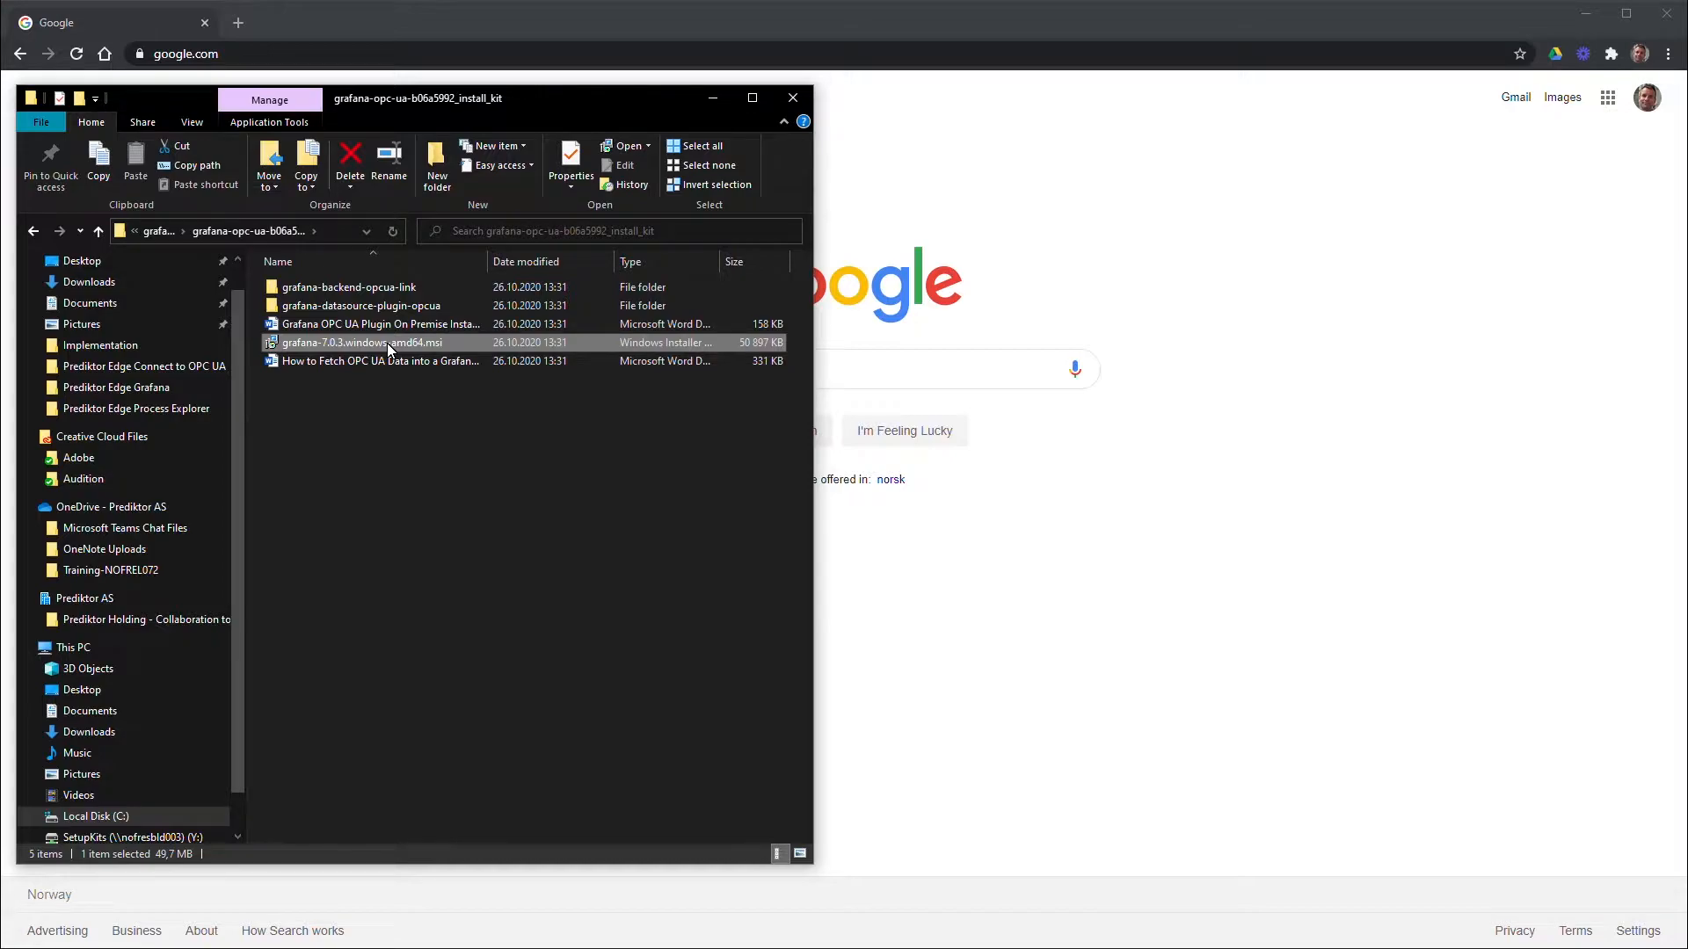
Install Grafana 7.0.3 from the msi with default features and location, accepting the licence
right_click(387, 342)
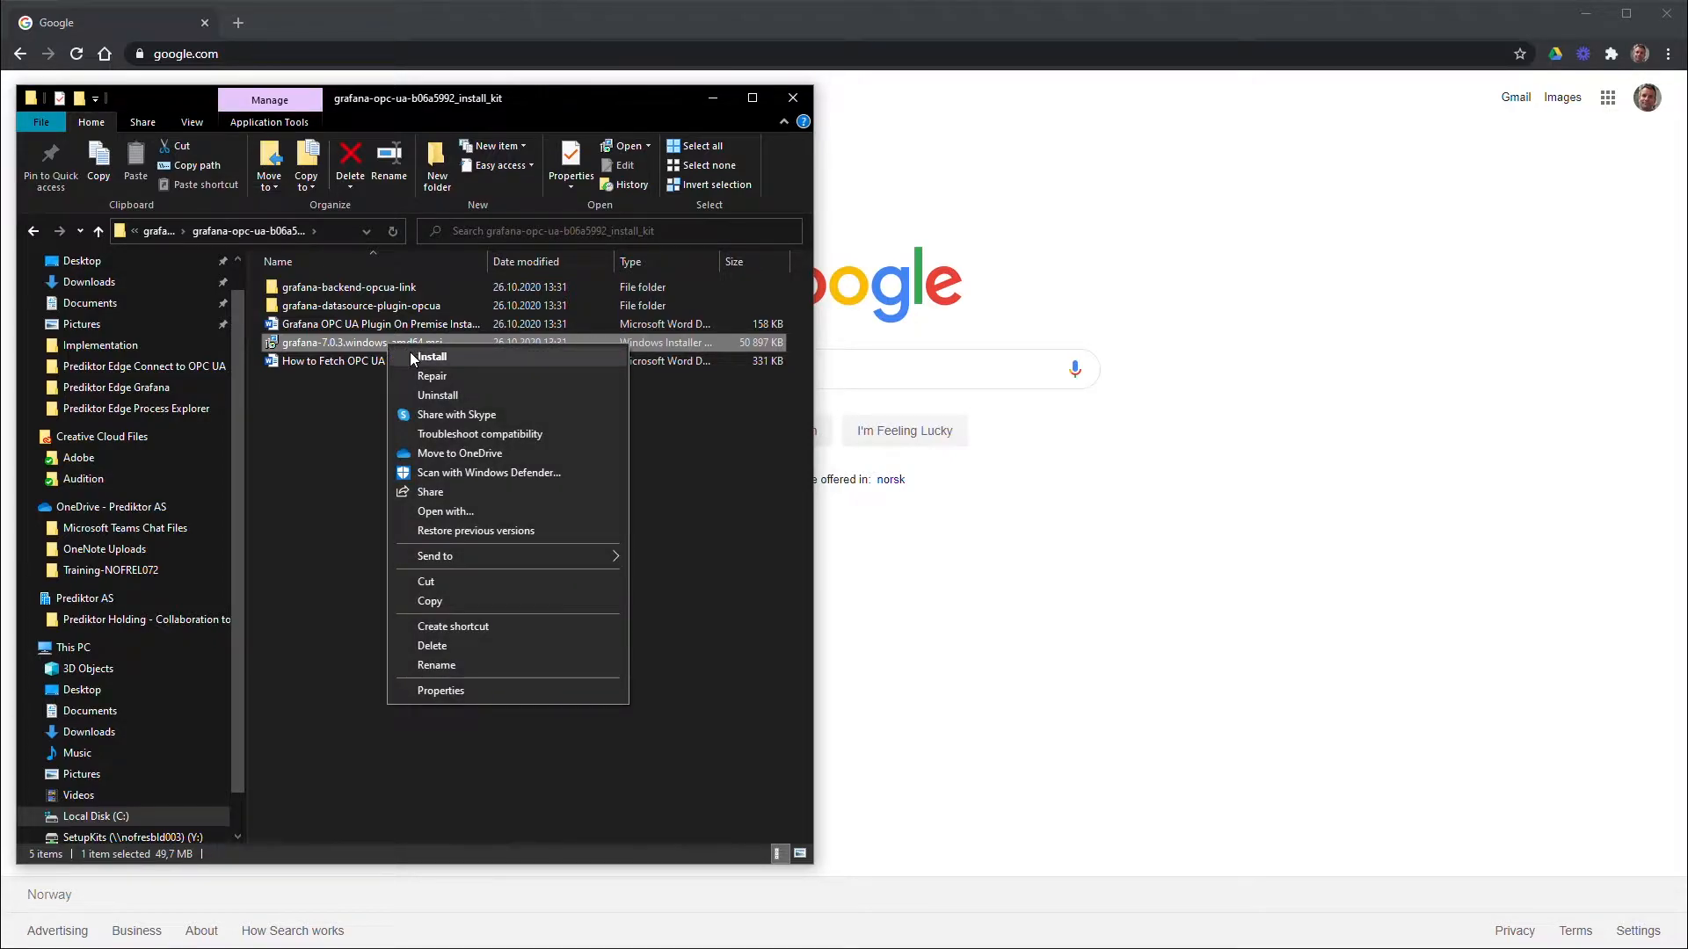
left_click(431, 357)
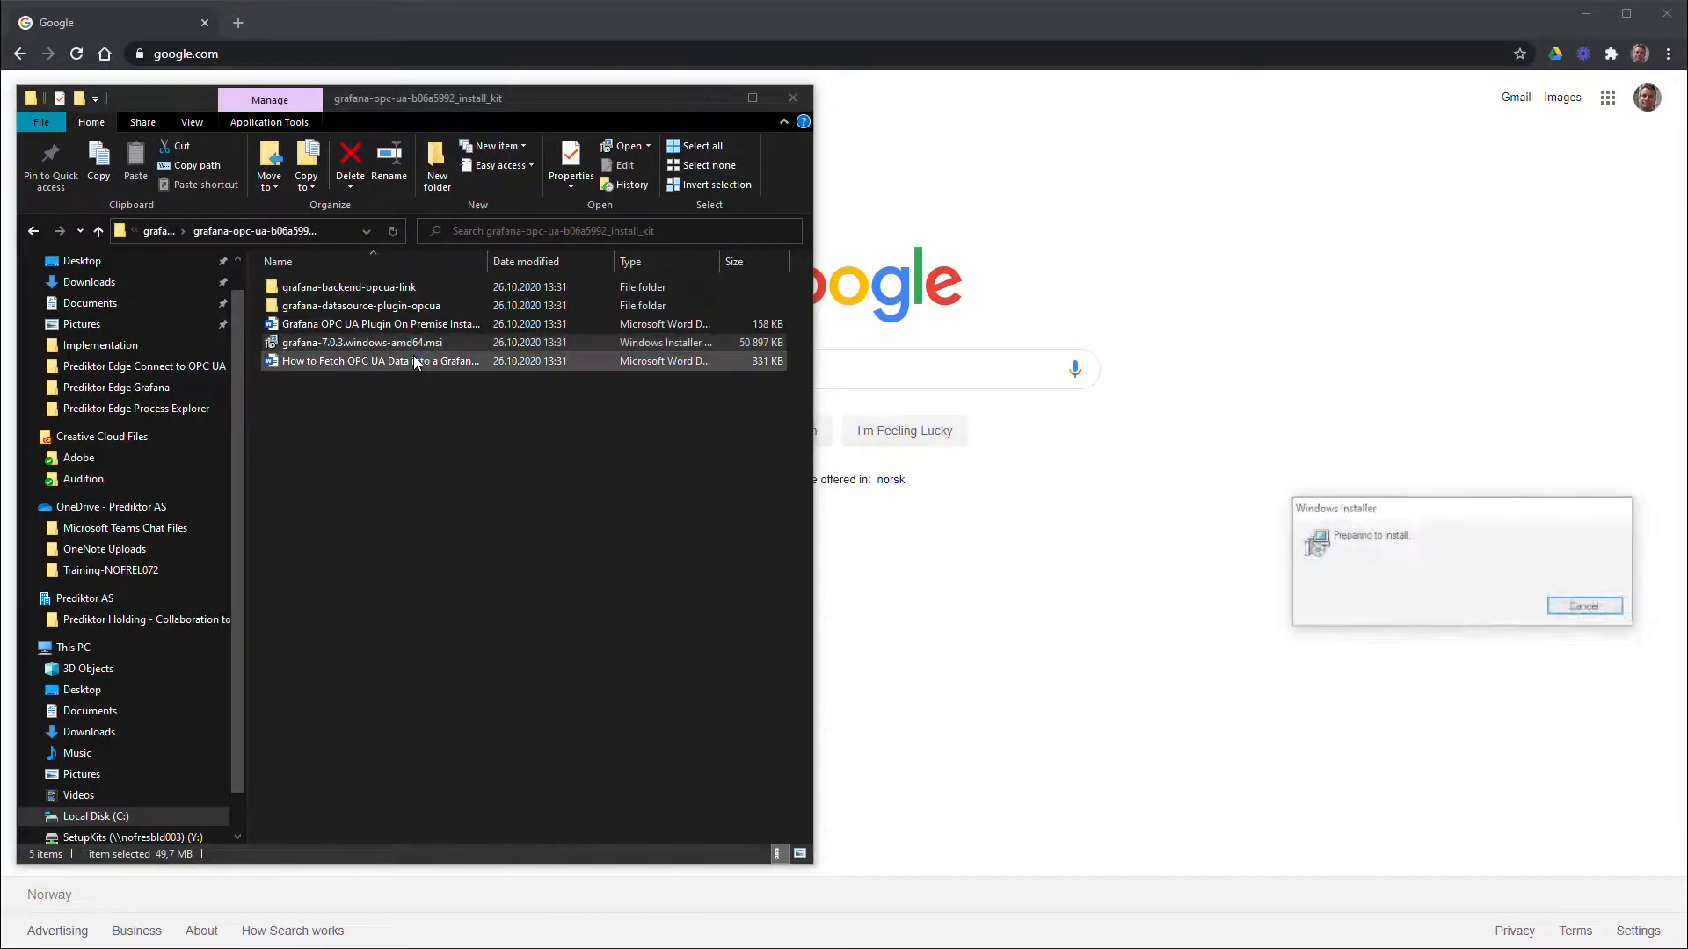
left_click_drag(1363, 398, 1212, 375)
left_click(1387, 677)
left_click(1280, 641)
left_click(1404, 683)
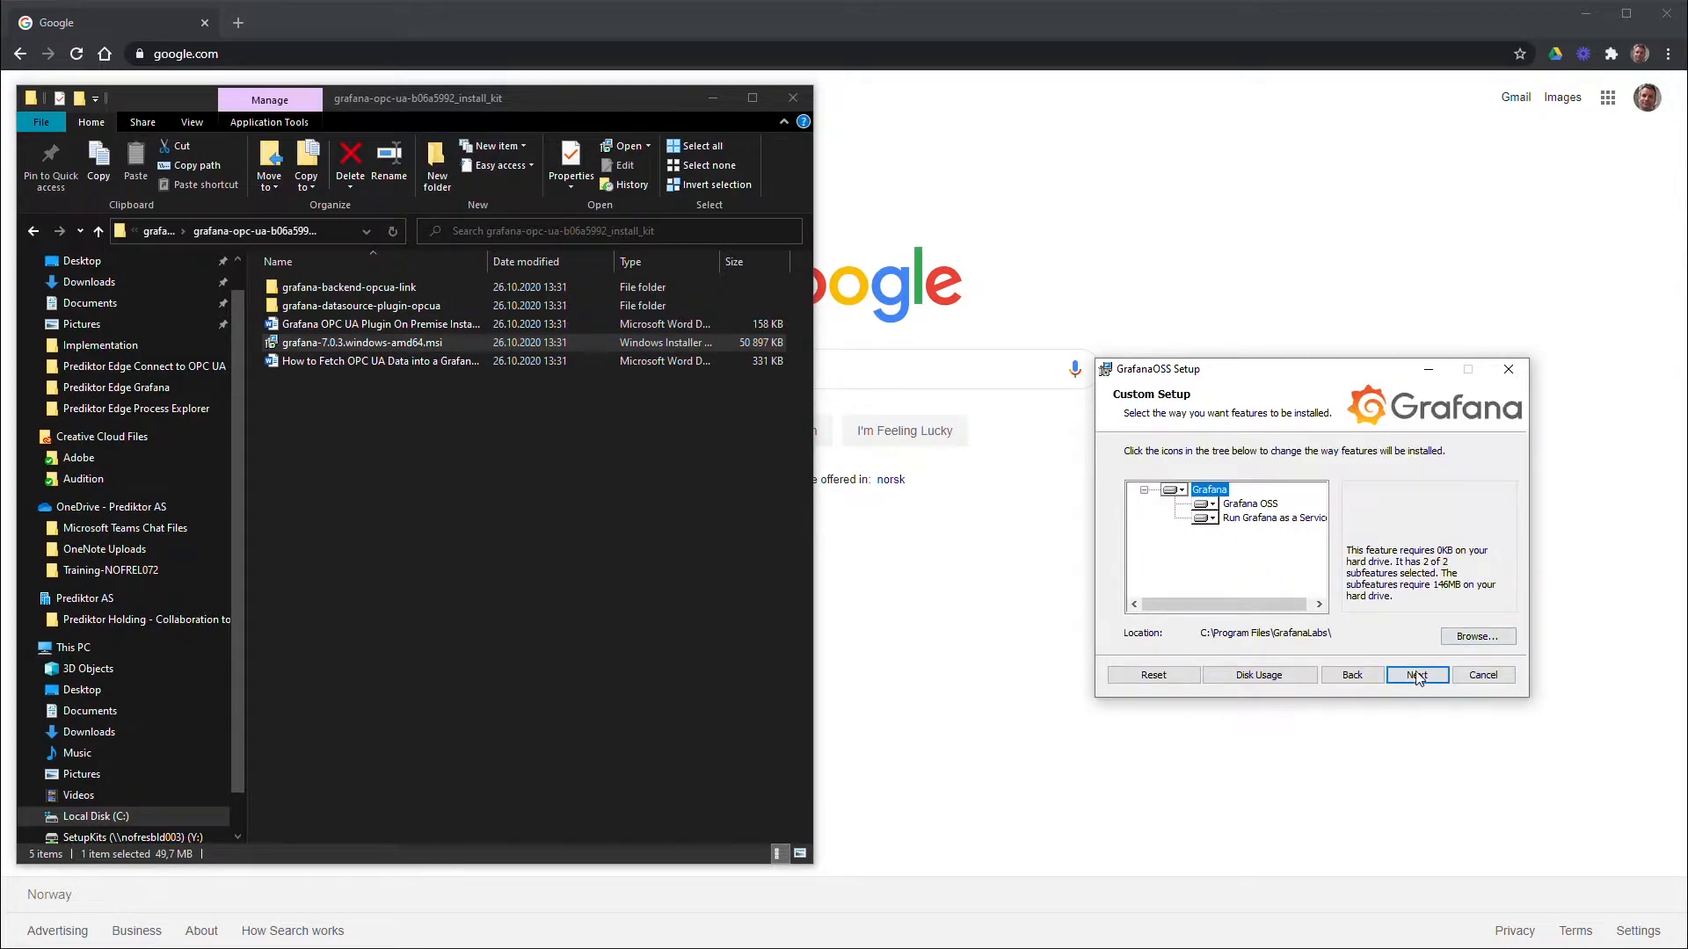
left_click(1418, 679)
left_click(1416, 677)
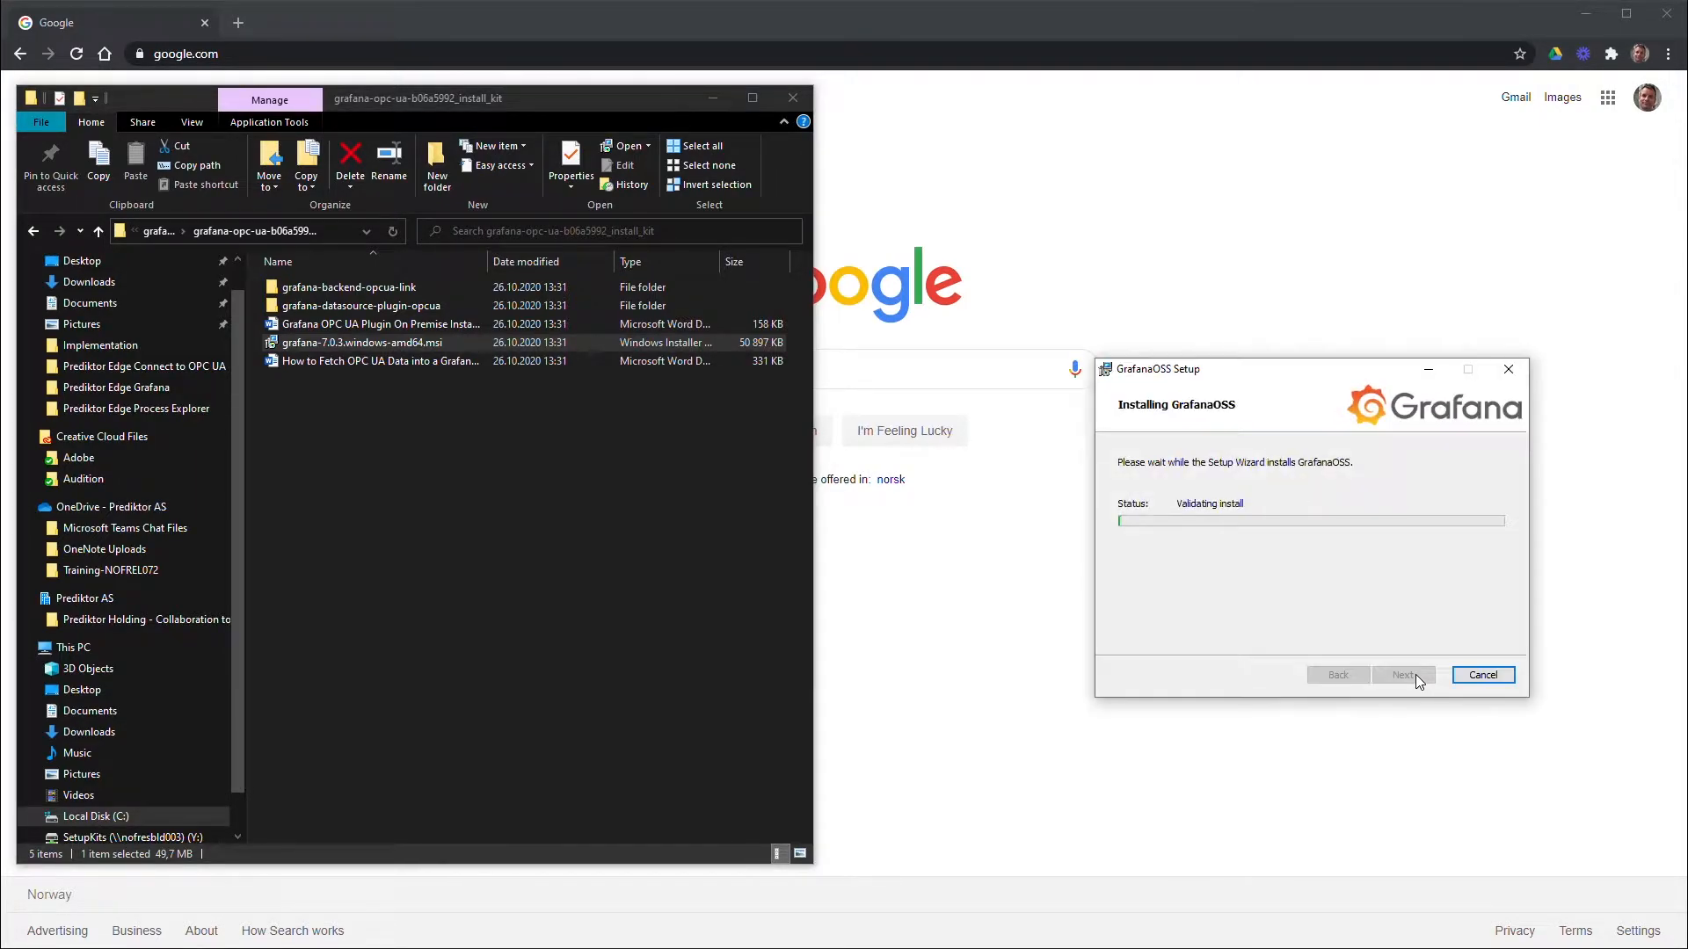
left_click(1403, 674)
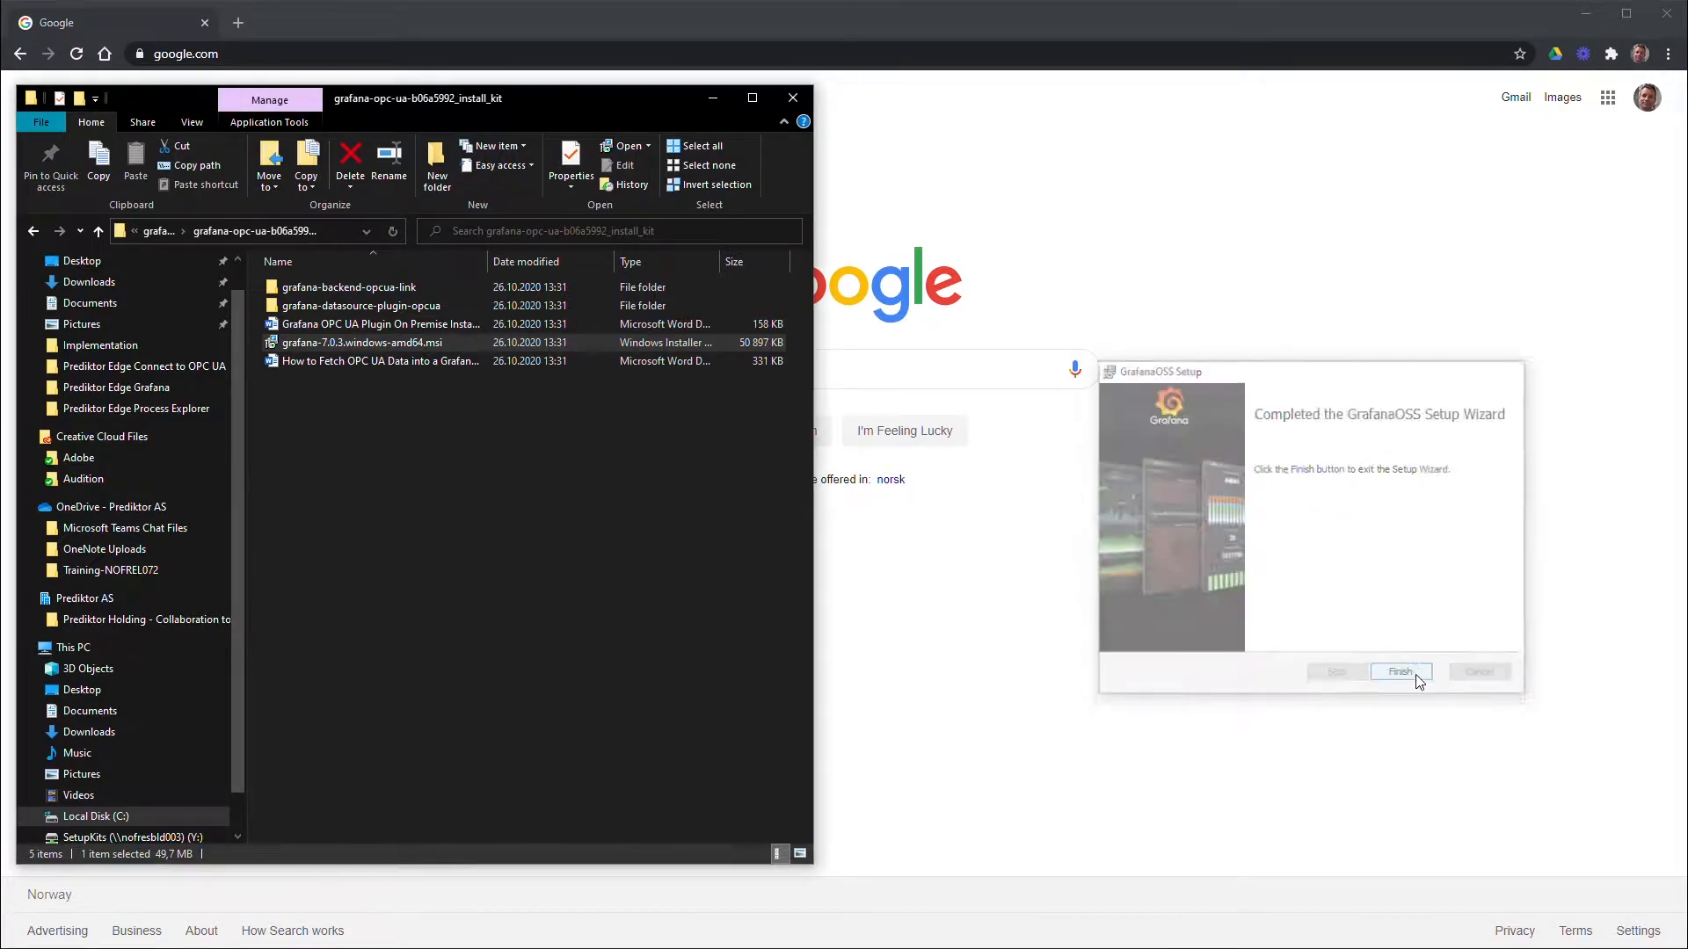
left_click(989, 211)
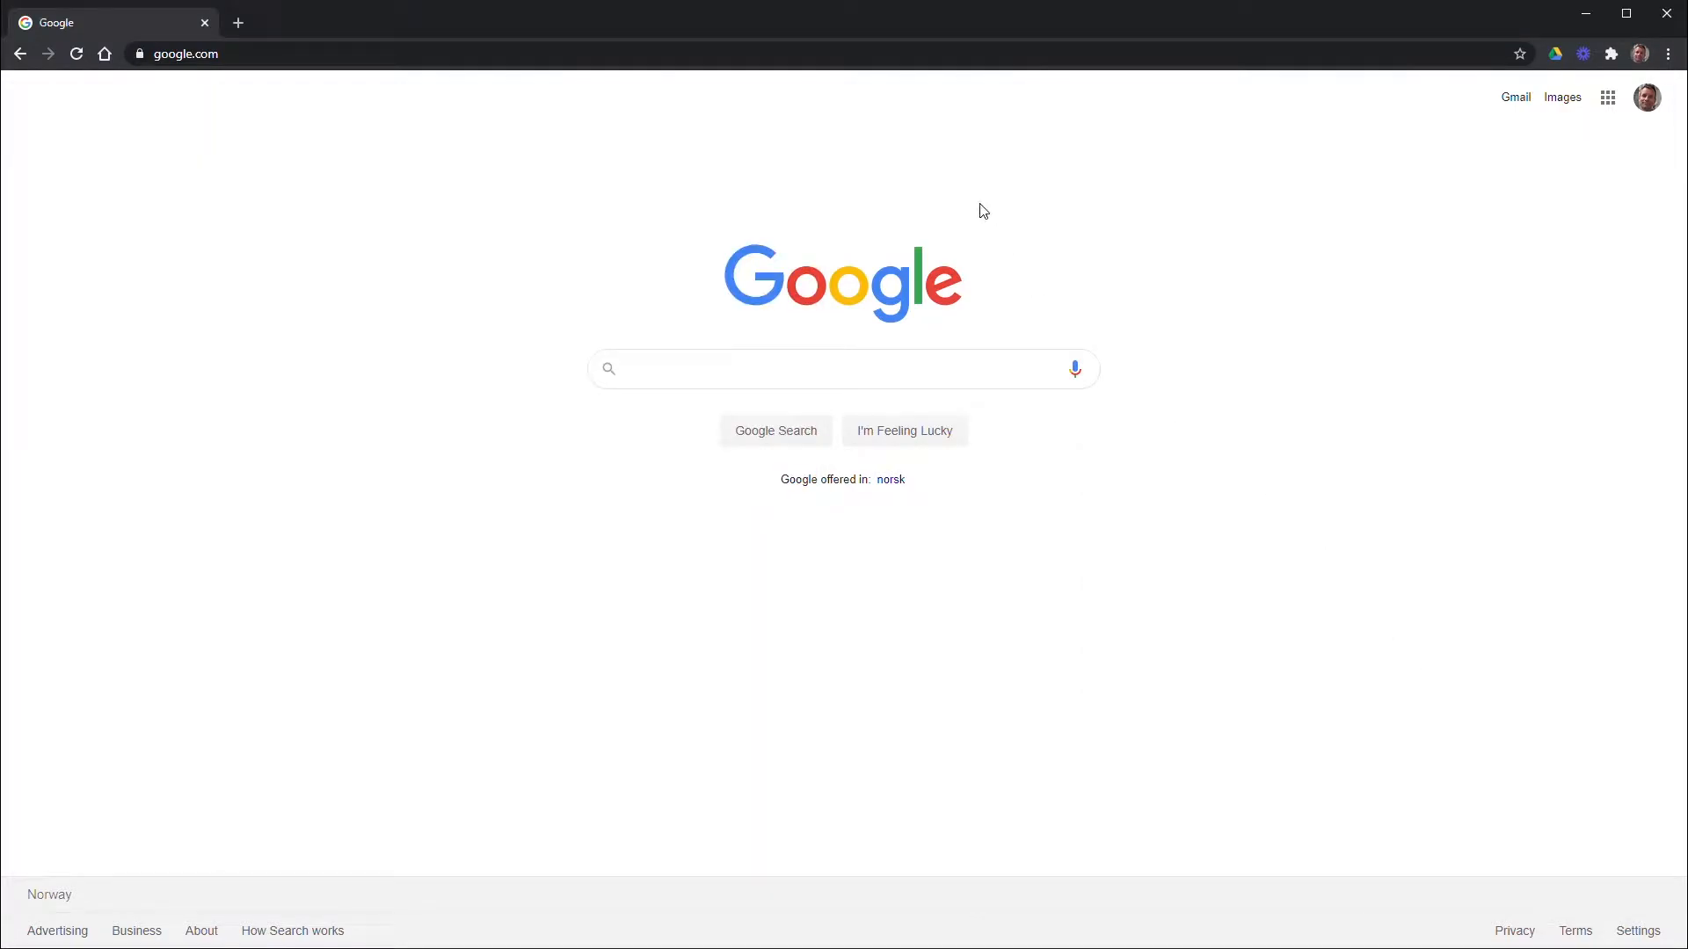
Load the local Grafana server at localhost:3000 in Chrome
left_click(599, 49)
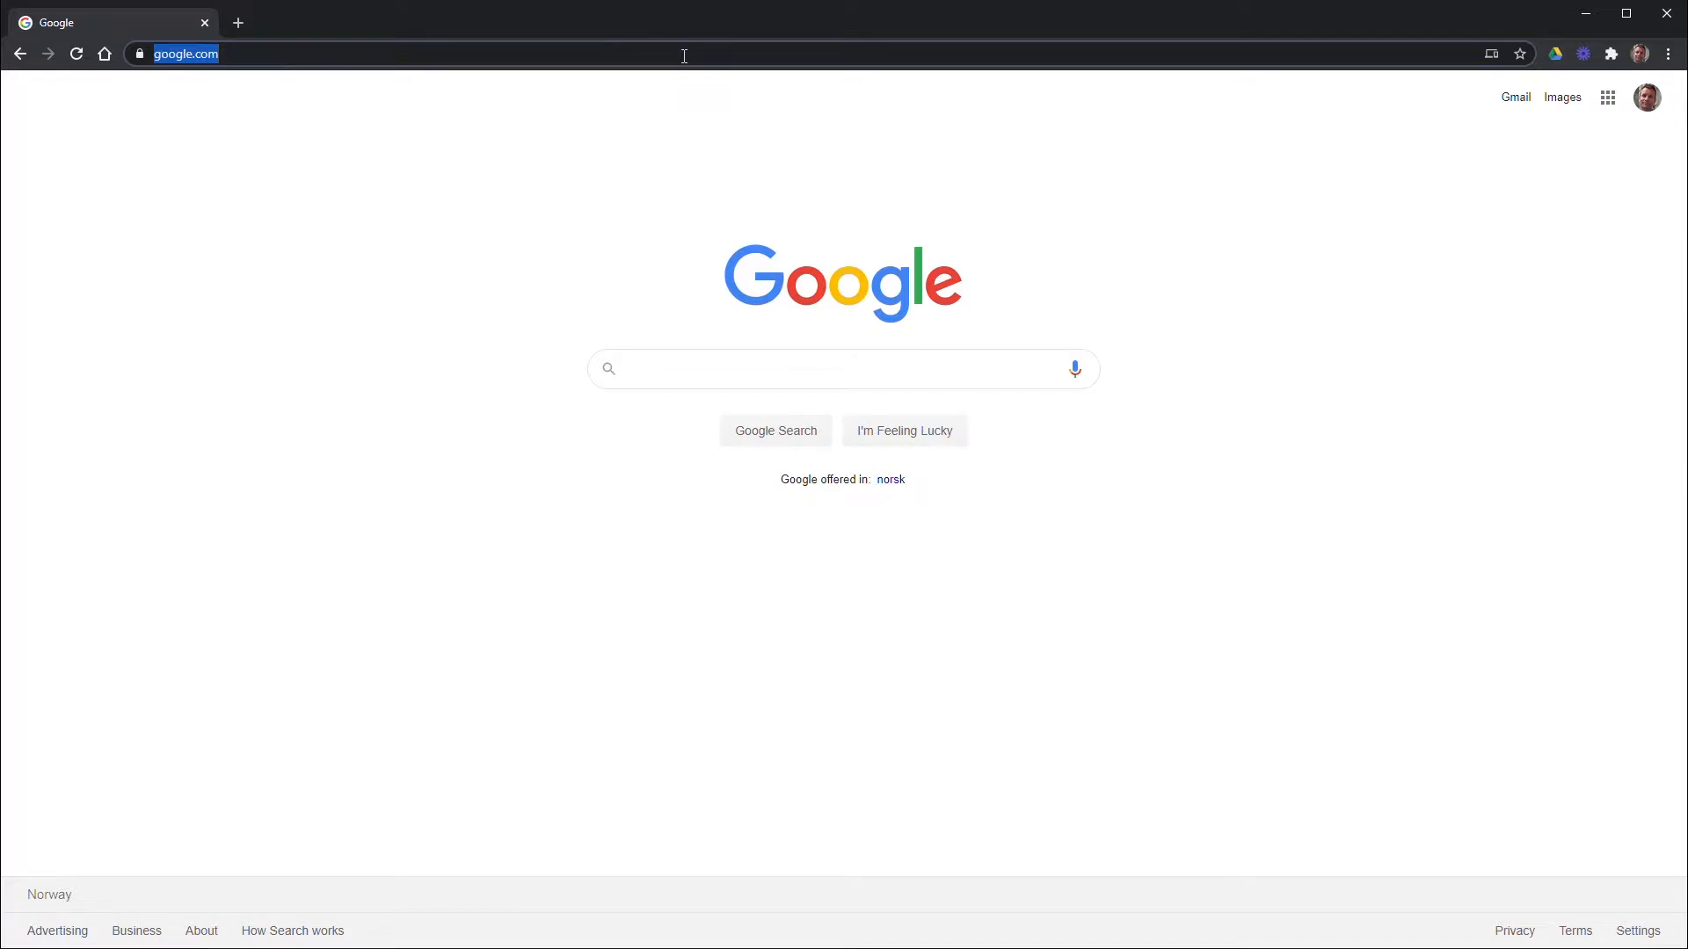
type("localhost:3000")
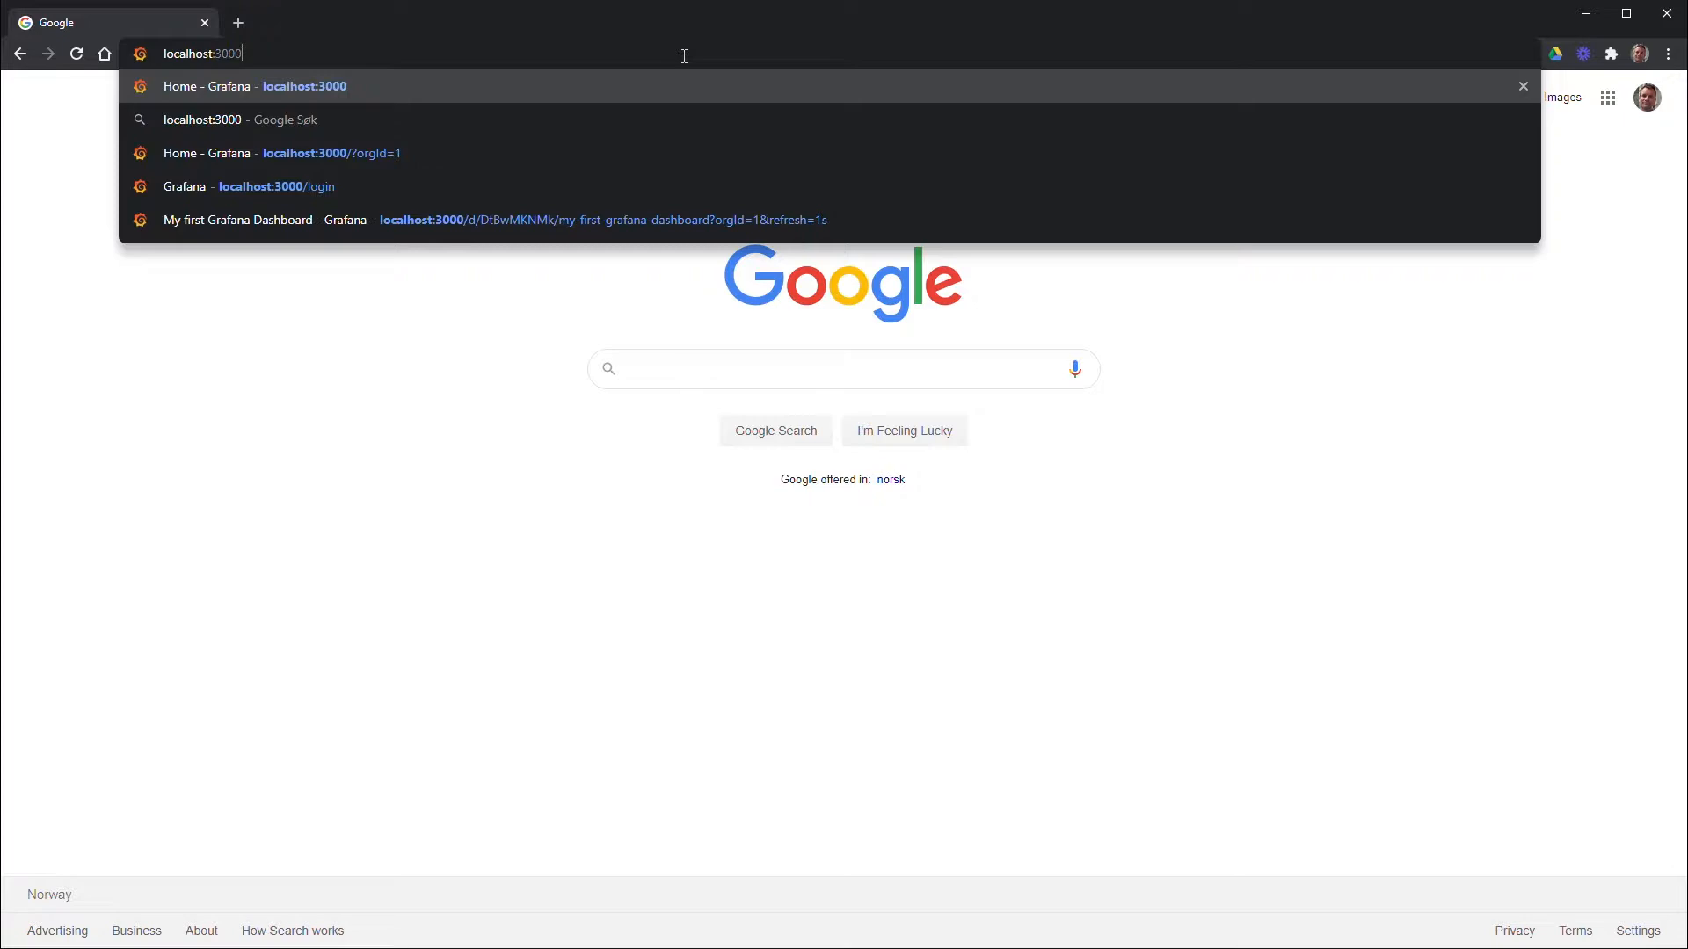
key("Return")
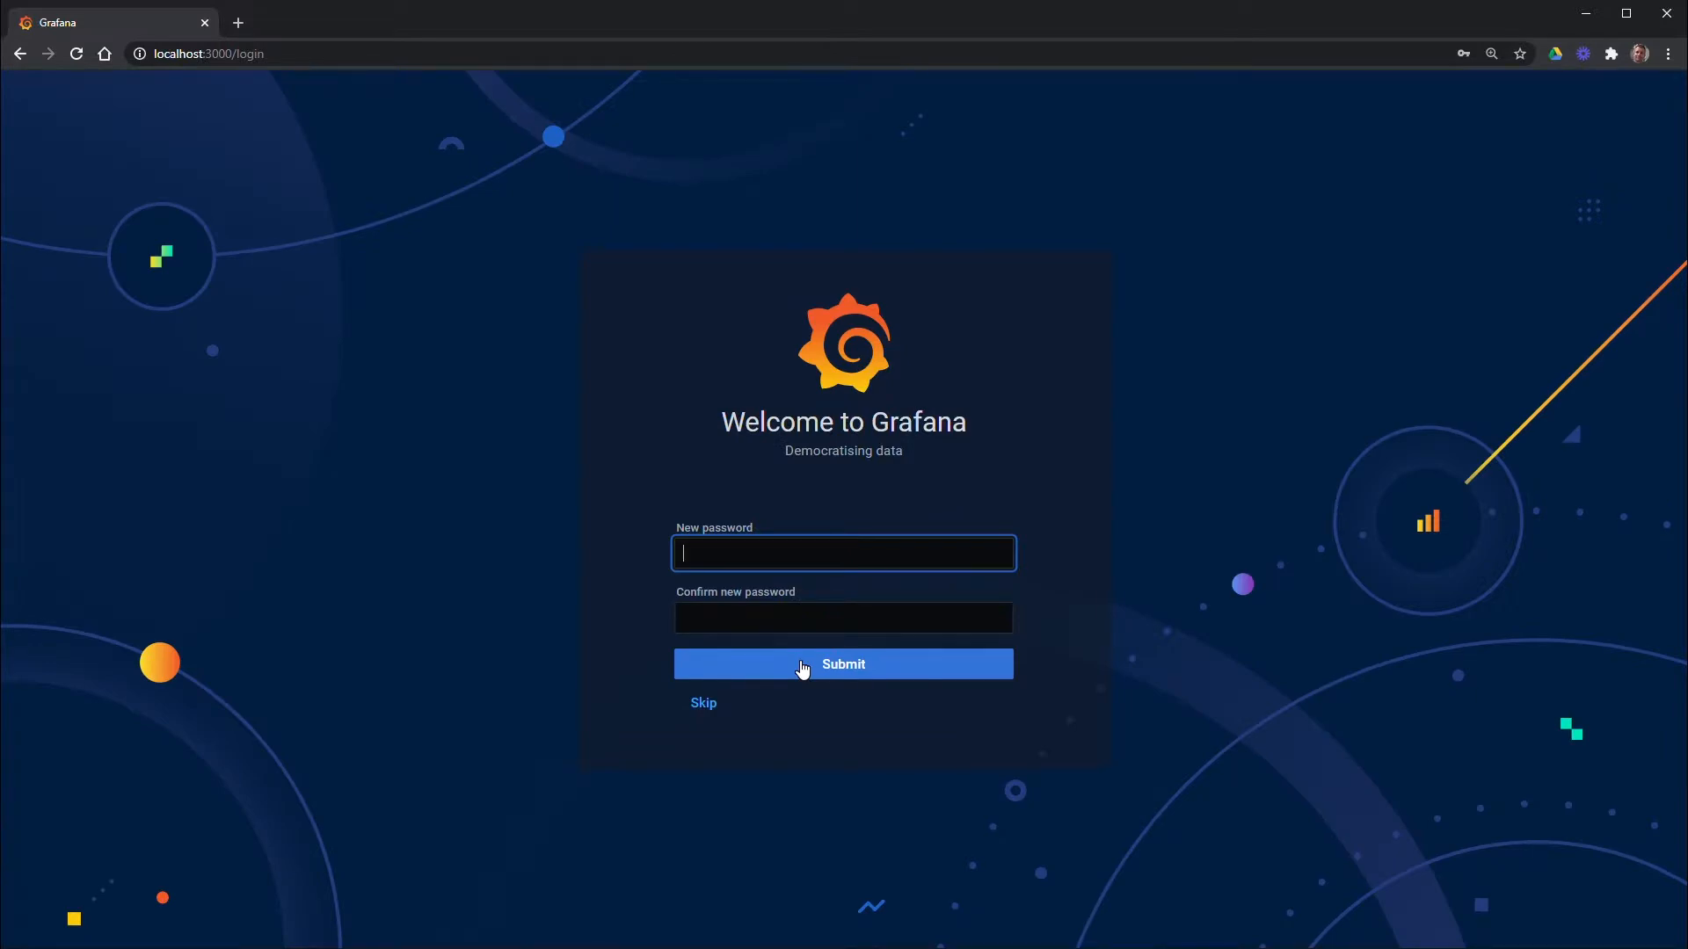
Enter and confirm a new admin password on first login
type("admin")
key("Tab")
type("admin")
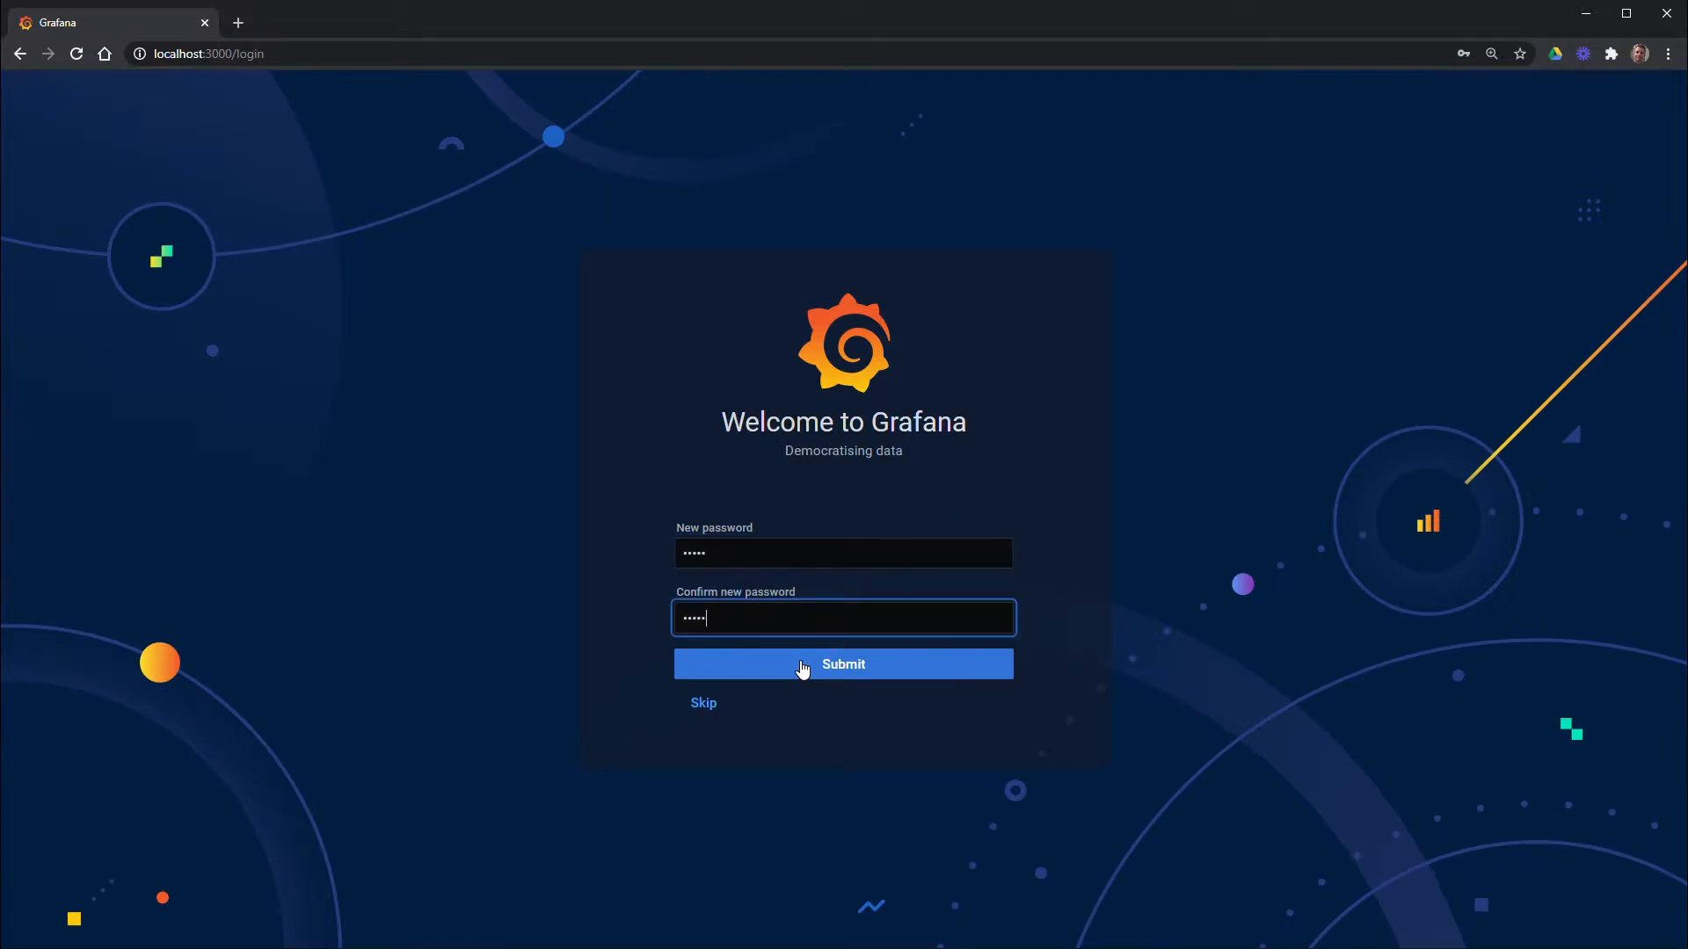
key("Return")
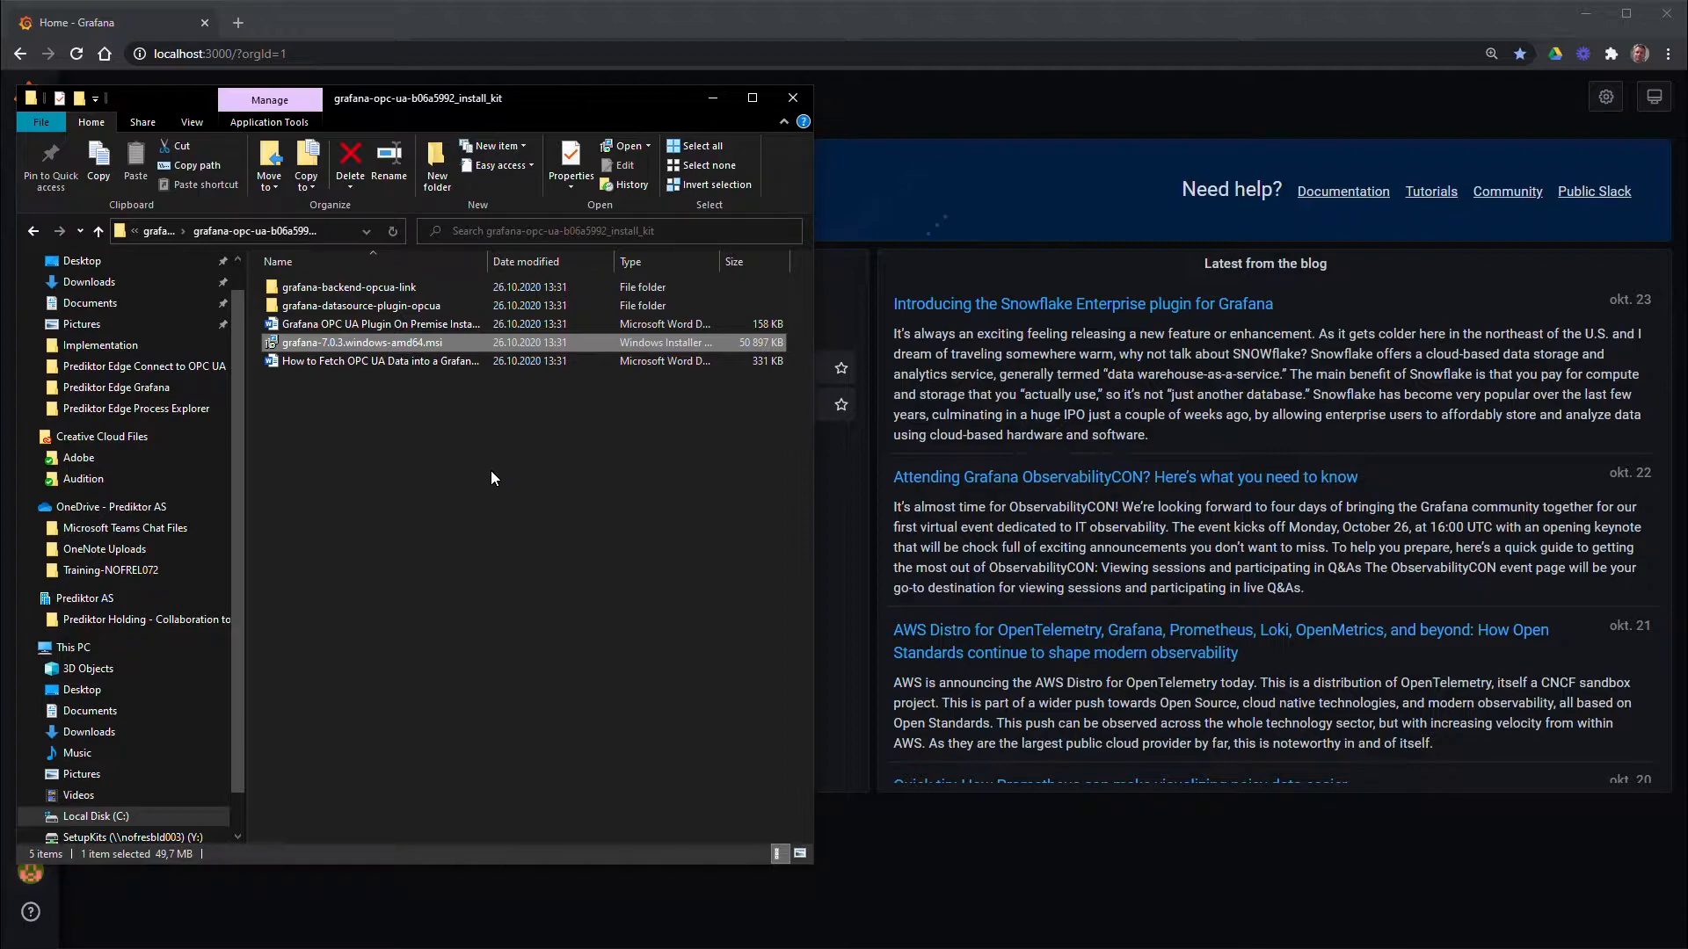
Copy the grafana-backend-opcua-link folder from the install kit
left_click(361, 289)
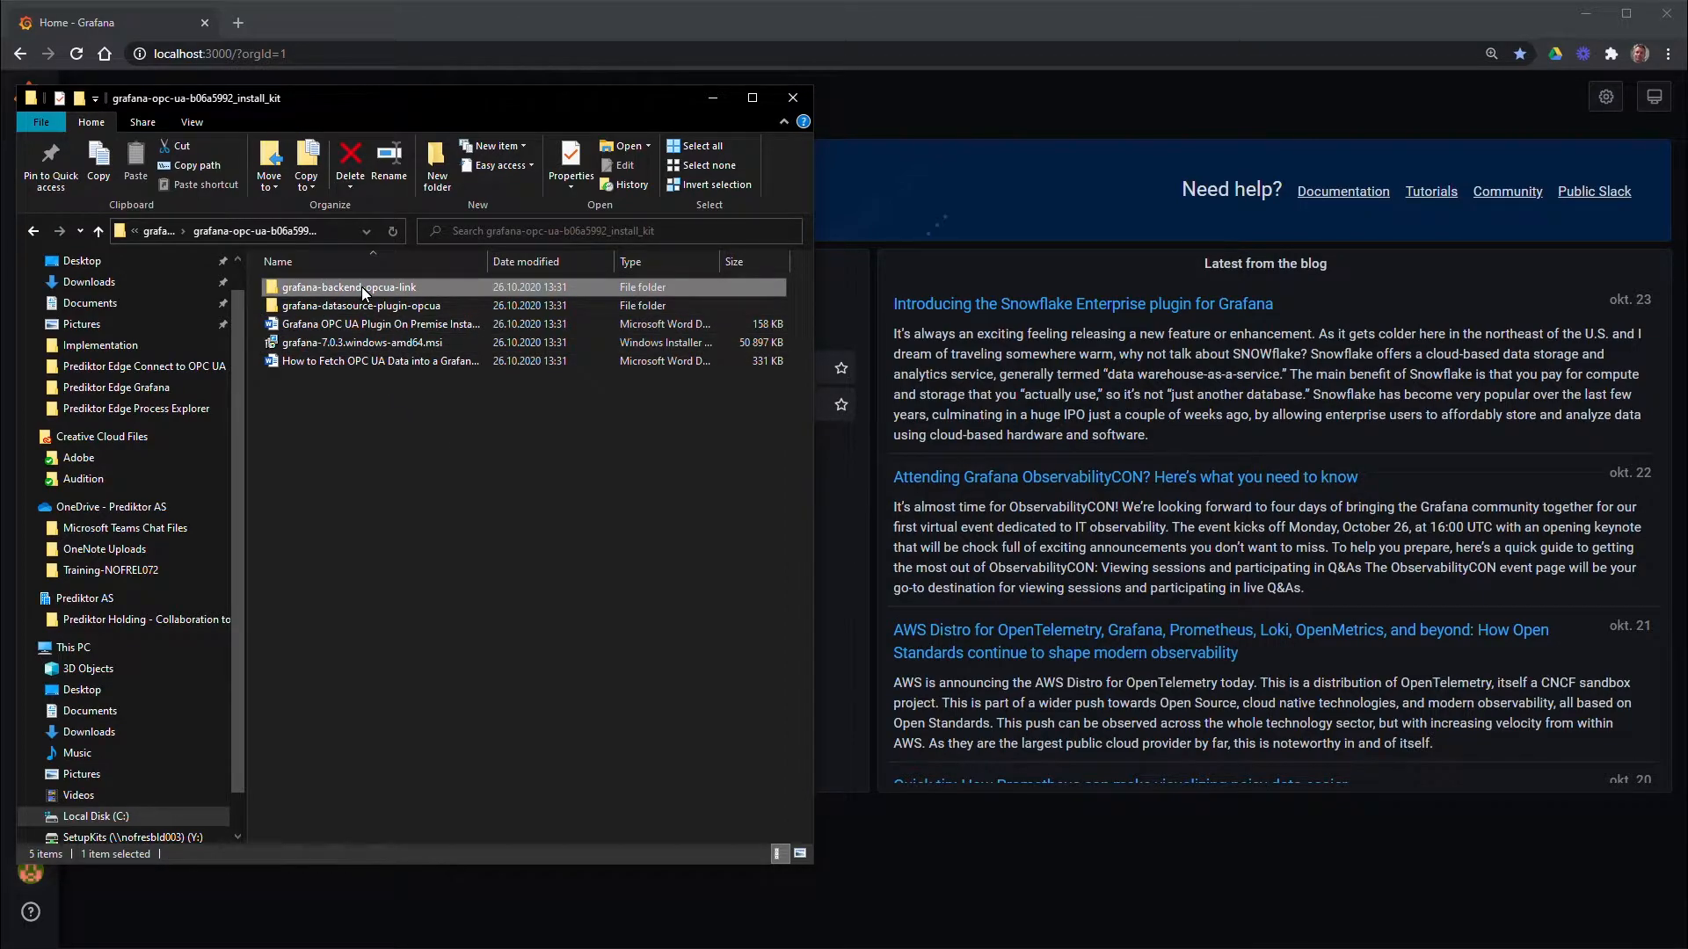
right_click(362, 288)
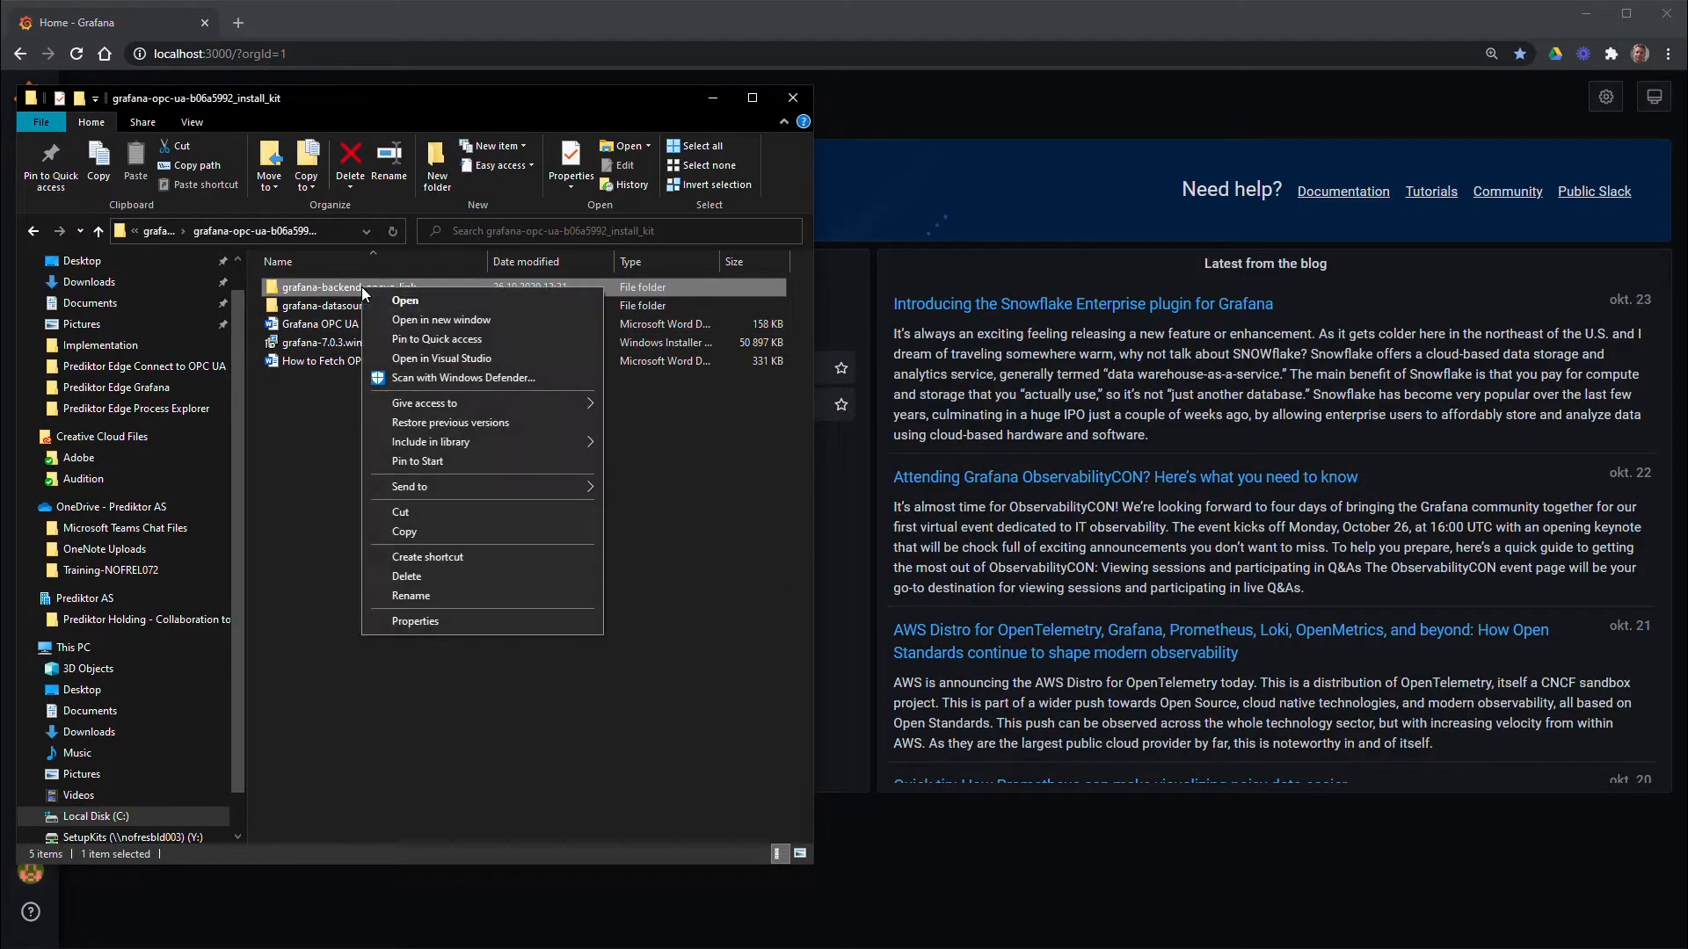
left_click(405, 531)
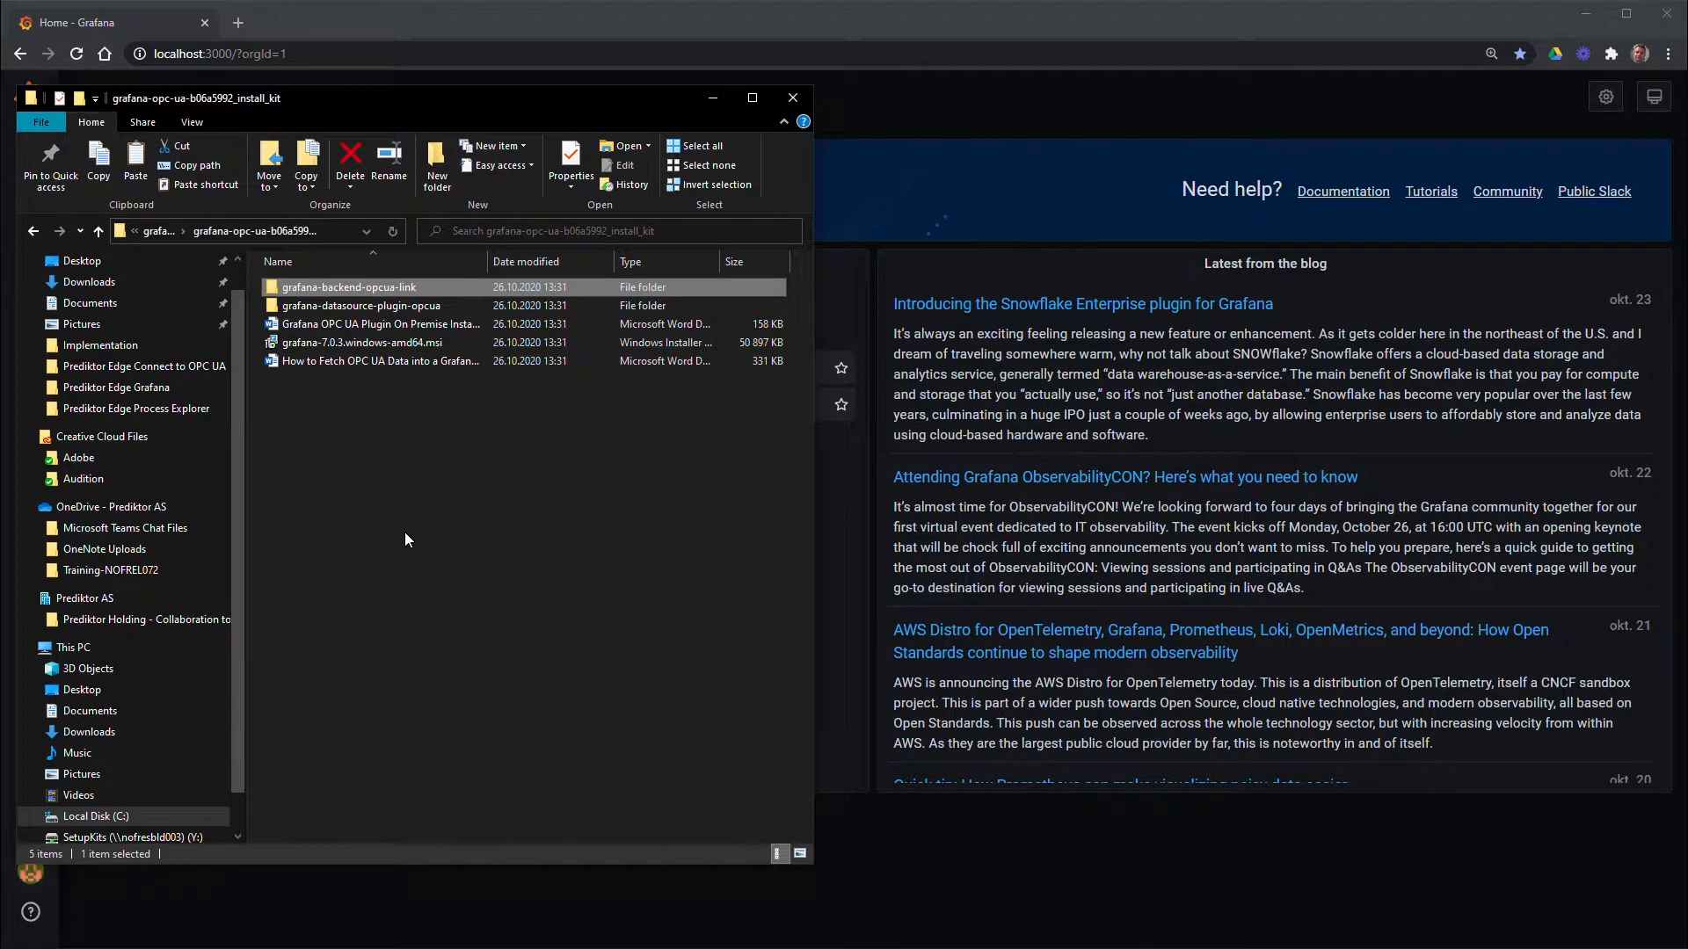
Paste it into C:\Program Files\APIS\Grafana via a second Explorer window, granting admin permission
left_click(422, 948)
left_click(444, 941)
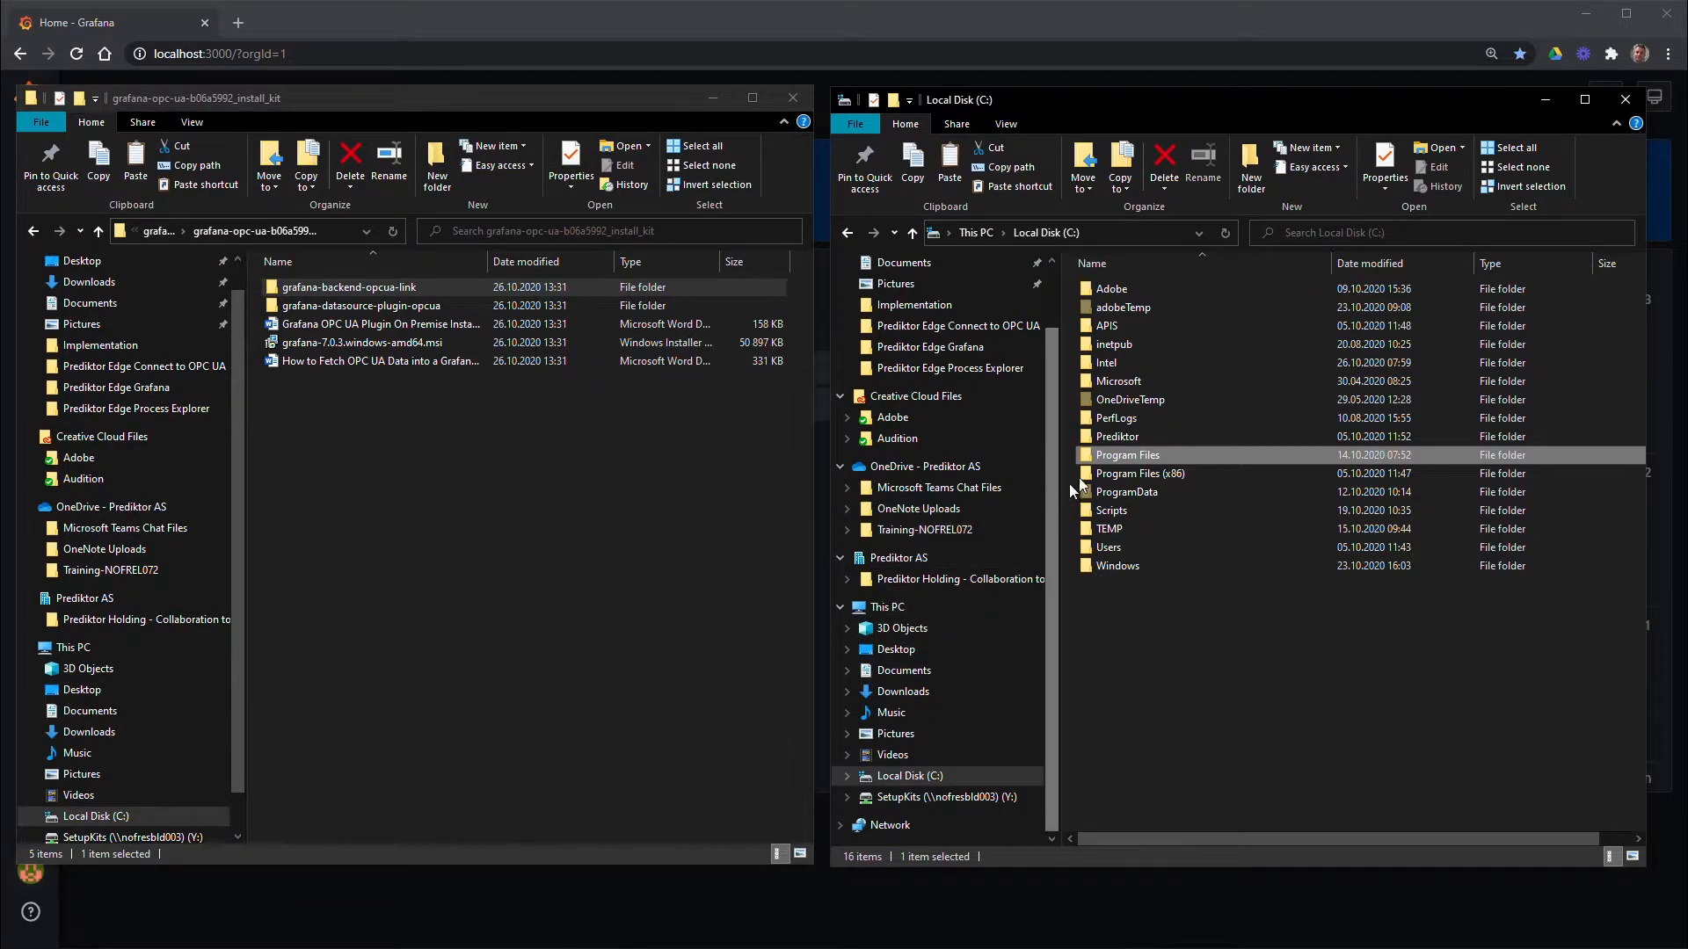
double_click(1112, 459)
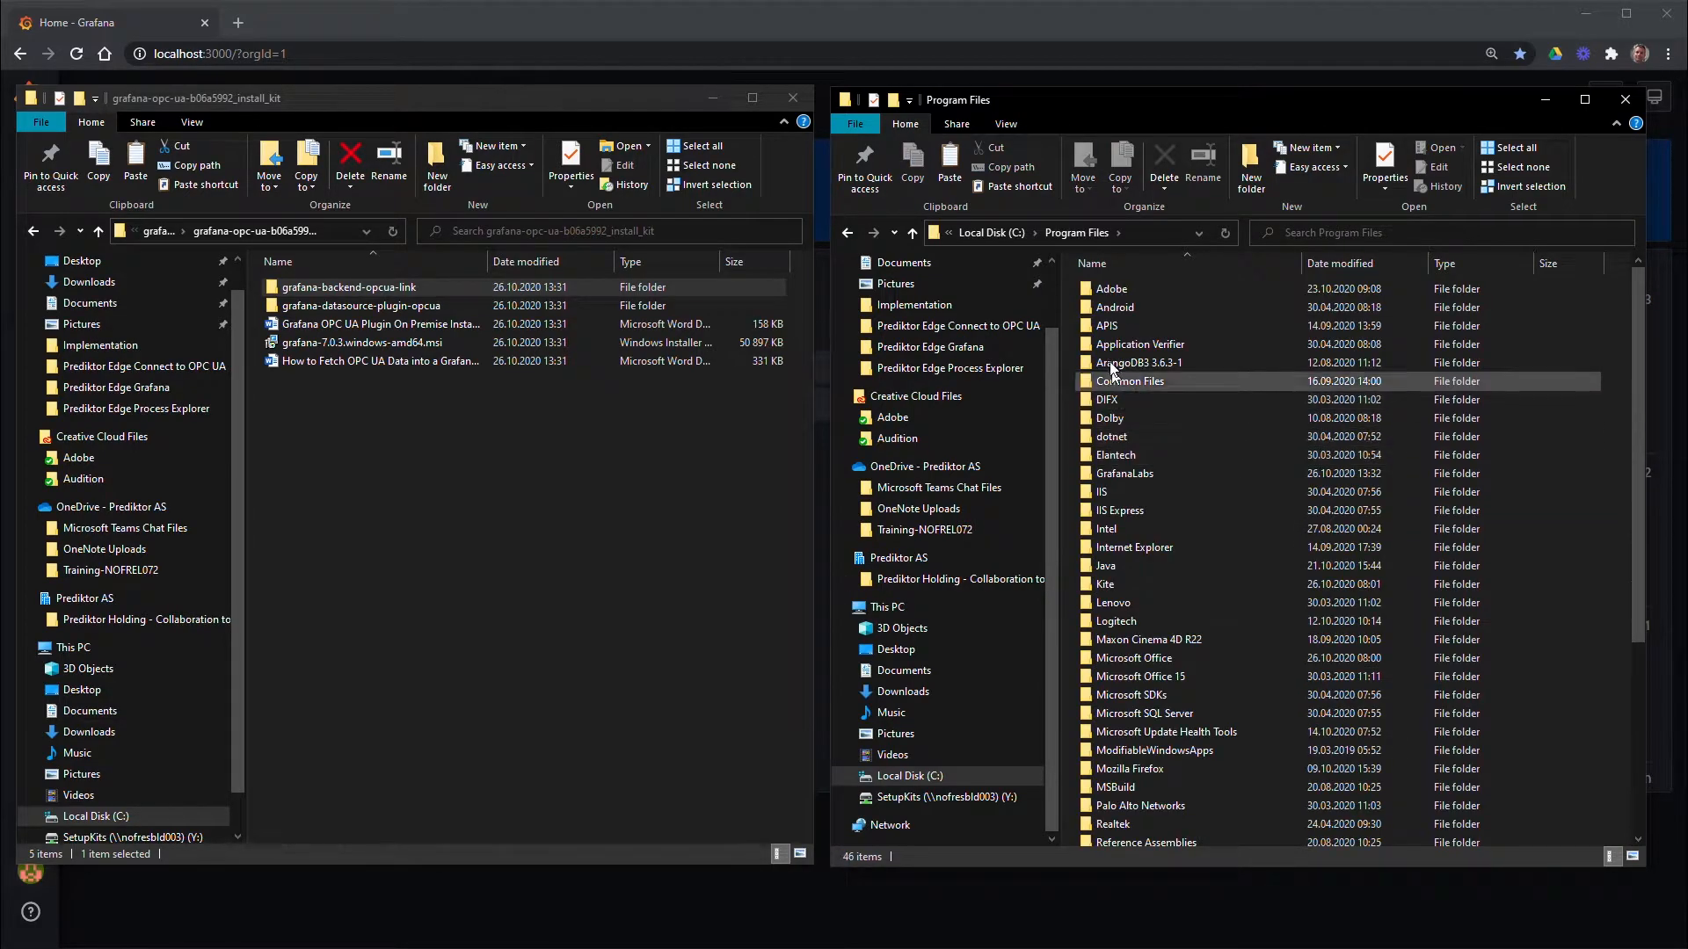
left_click(1110, 328)
double_click(1110, 327)
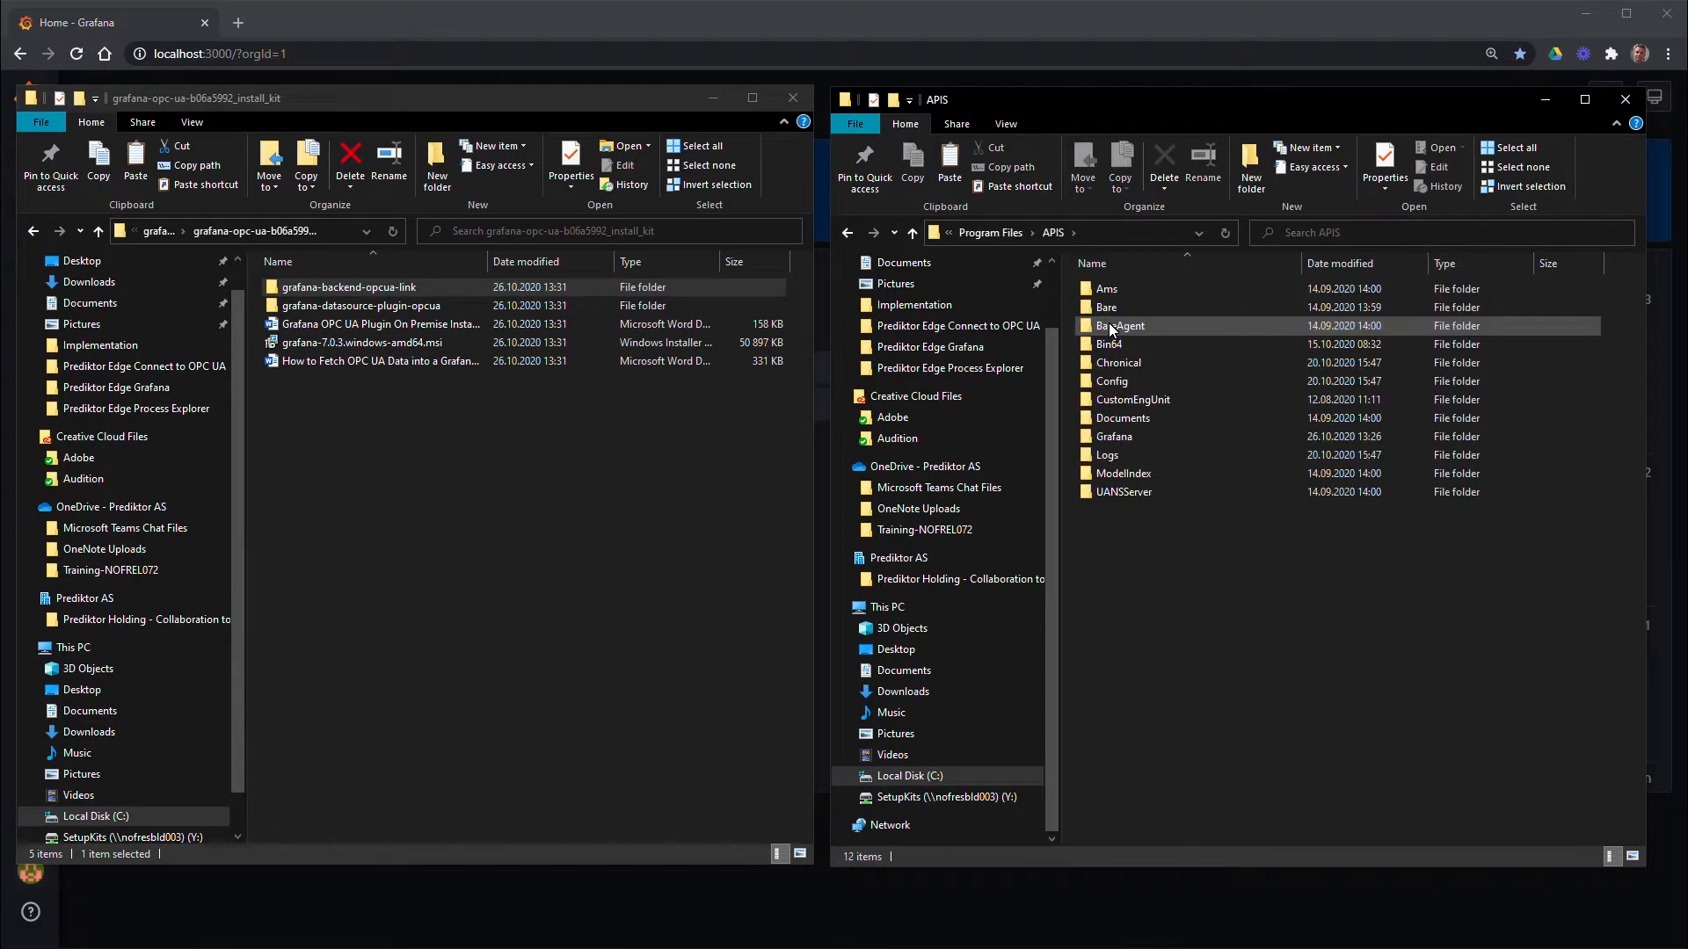
double_click(1116, 434)
right_click(1116, 434)
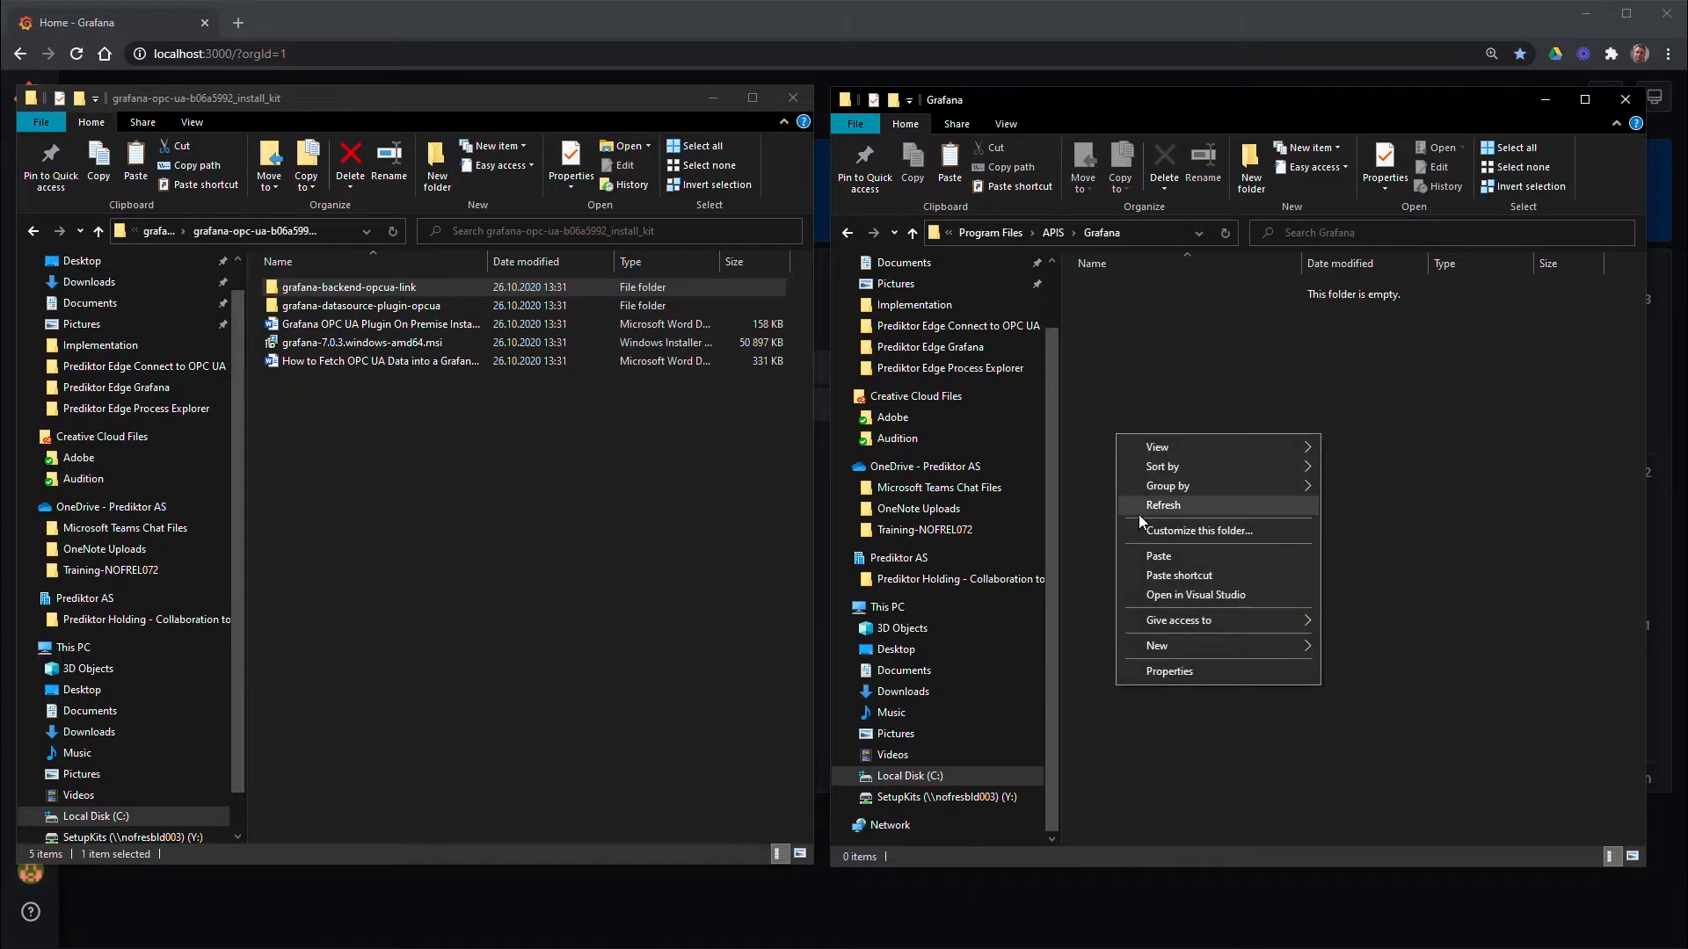
left_click(1153, 556)
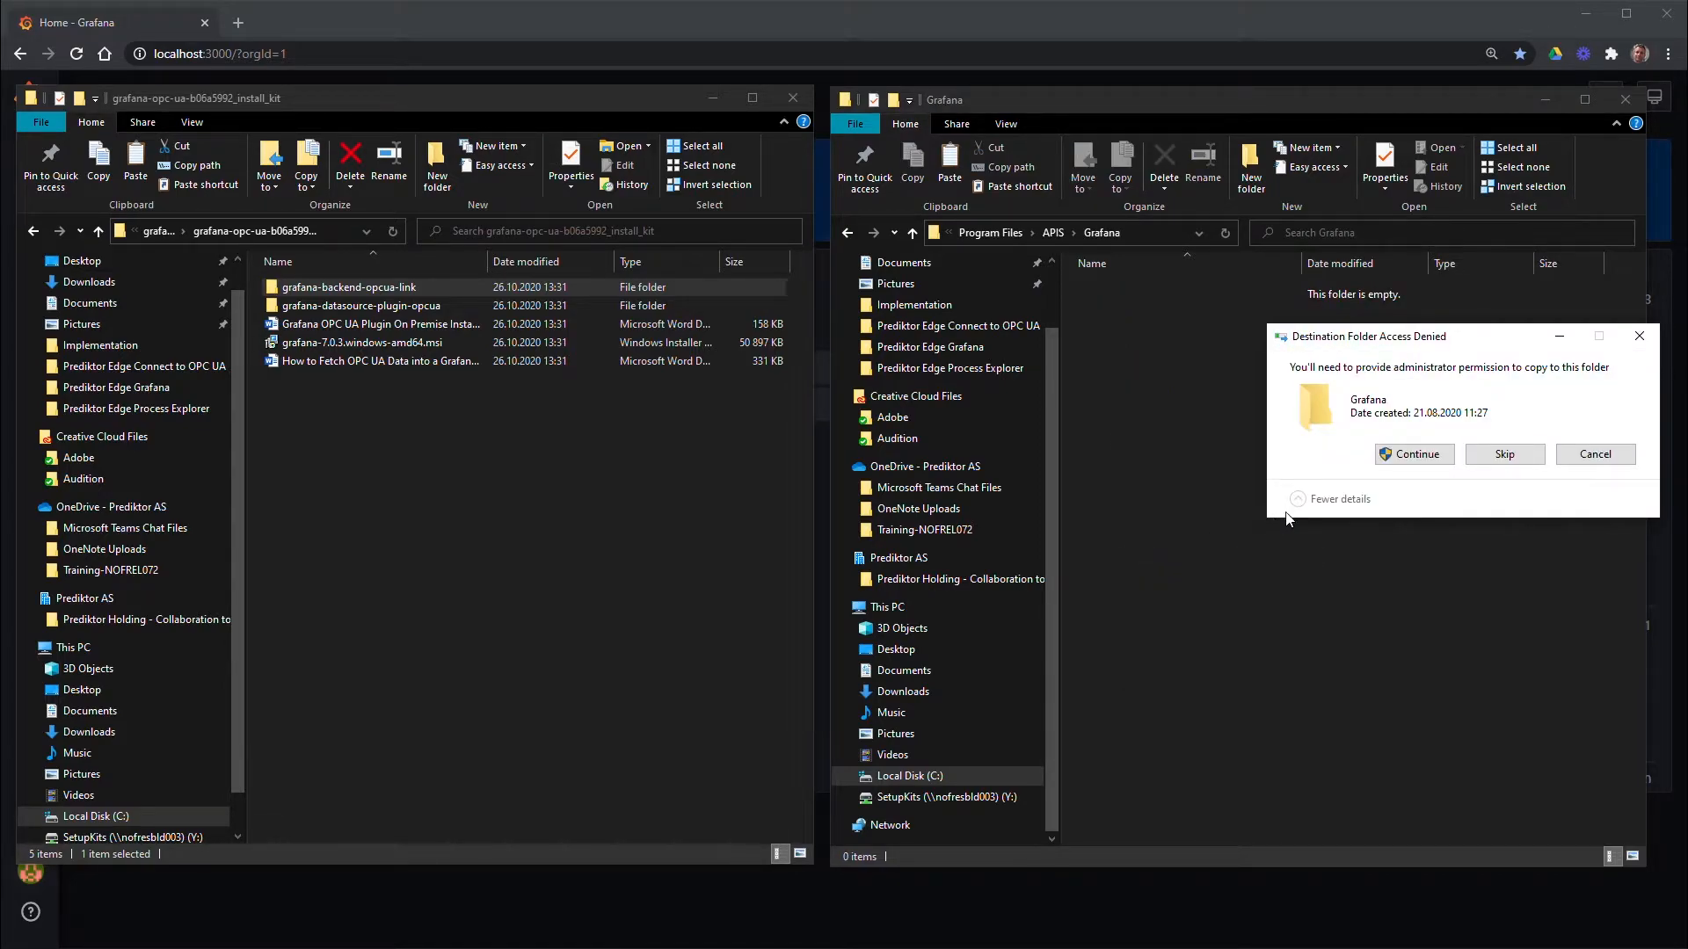
left_click(1399, 454)
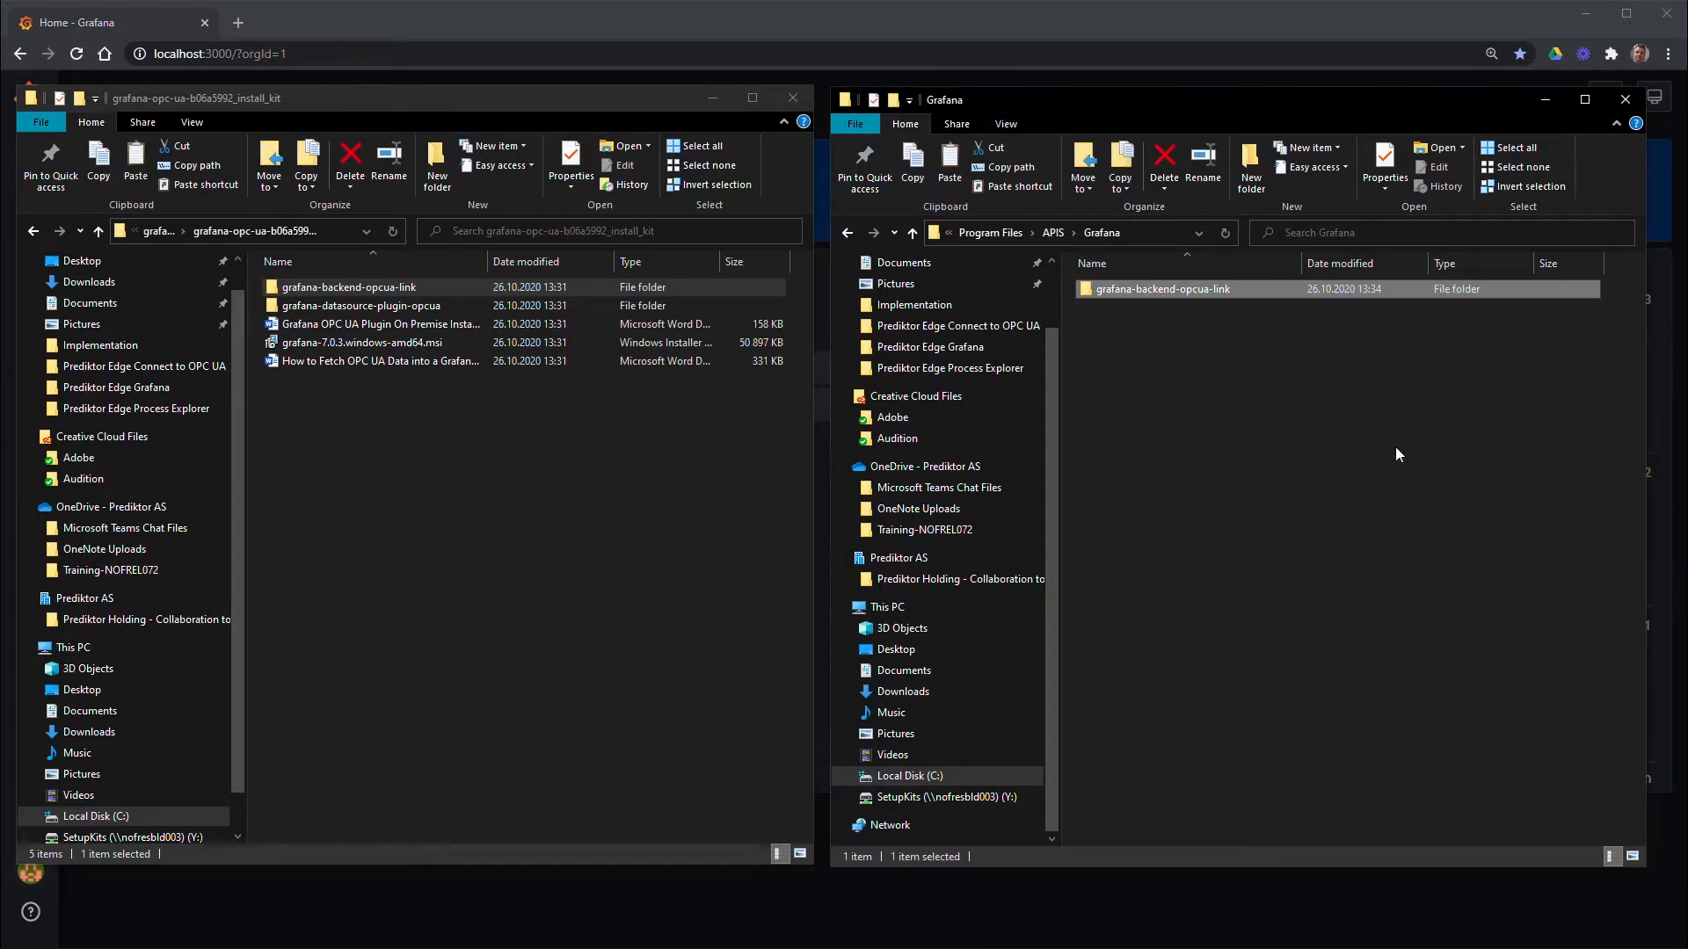
Run the backend's install.bat as administrator, allowing it past the SmartScreen warning
double_click(1173, 290)
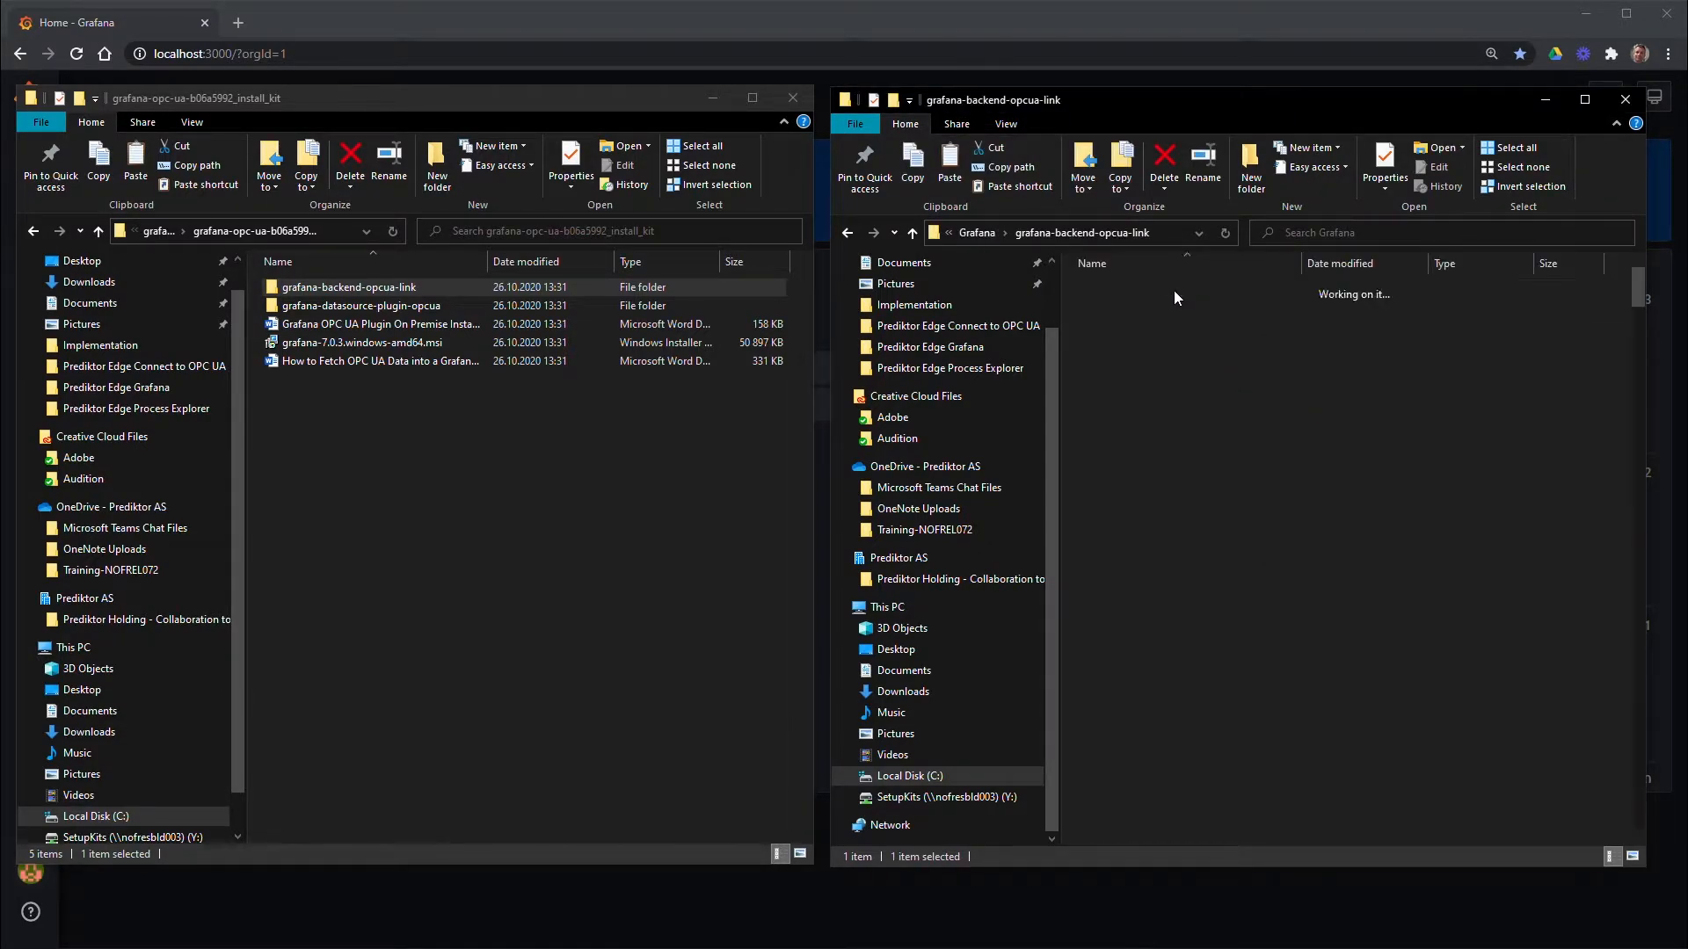
scroll(1210, 522, "down", 7)
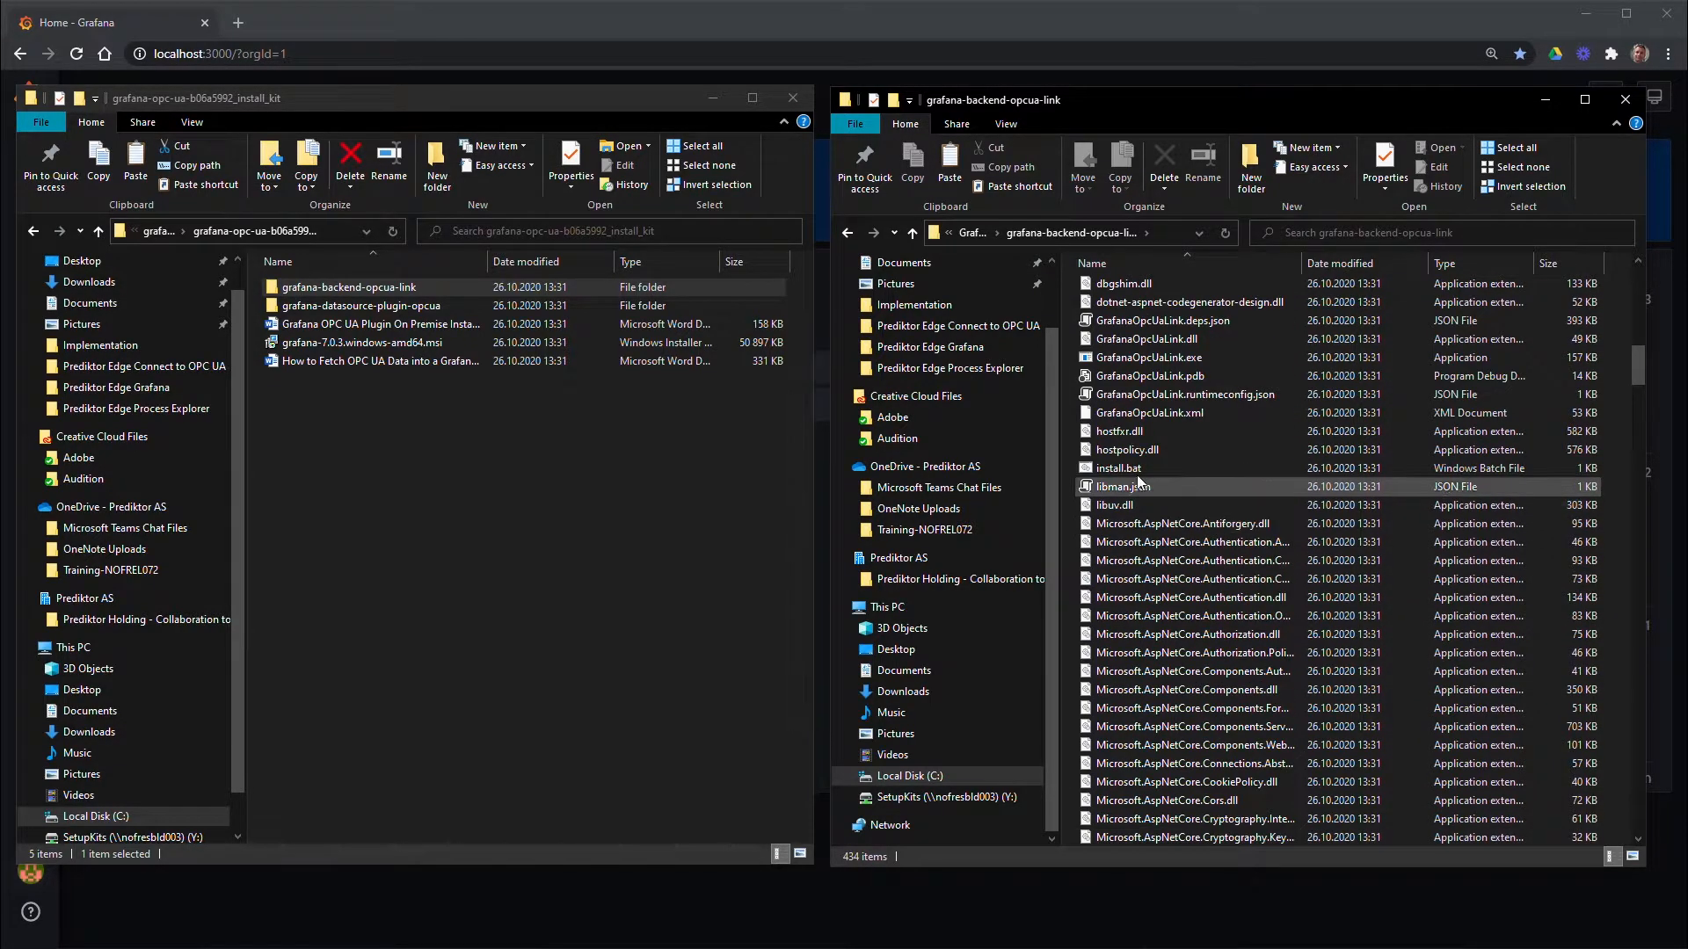
left_click(1110, 468)
right_click(1109, 469)
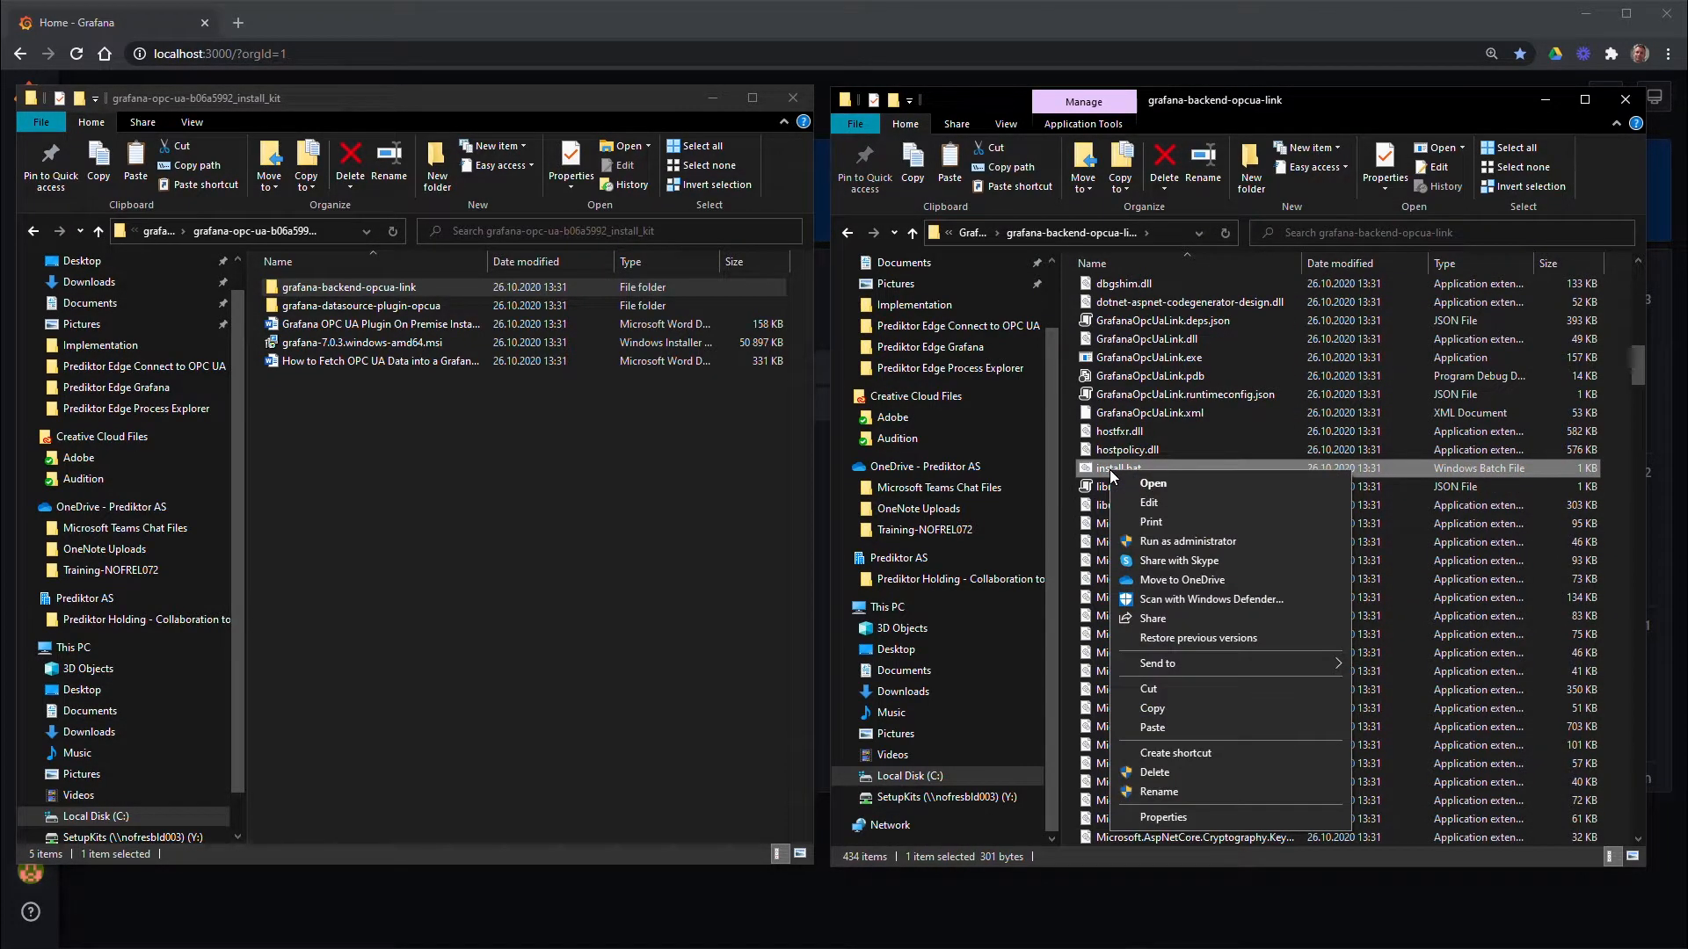
left_click(1270, 540)
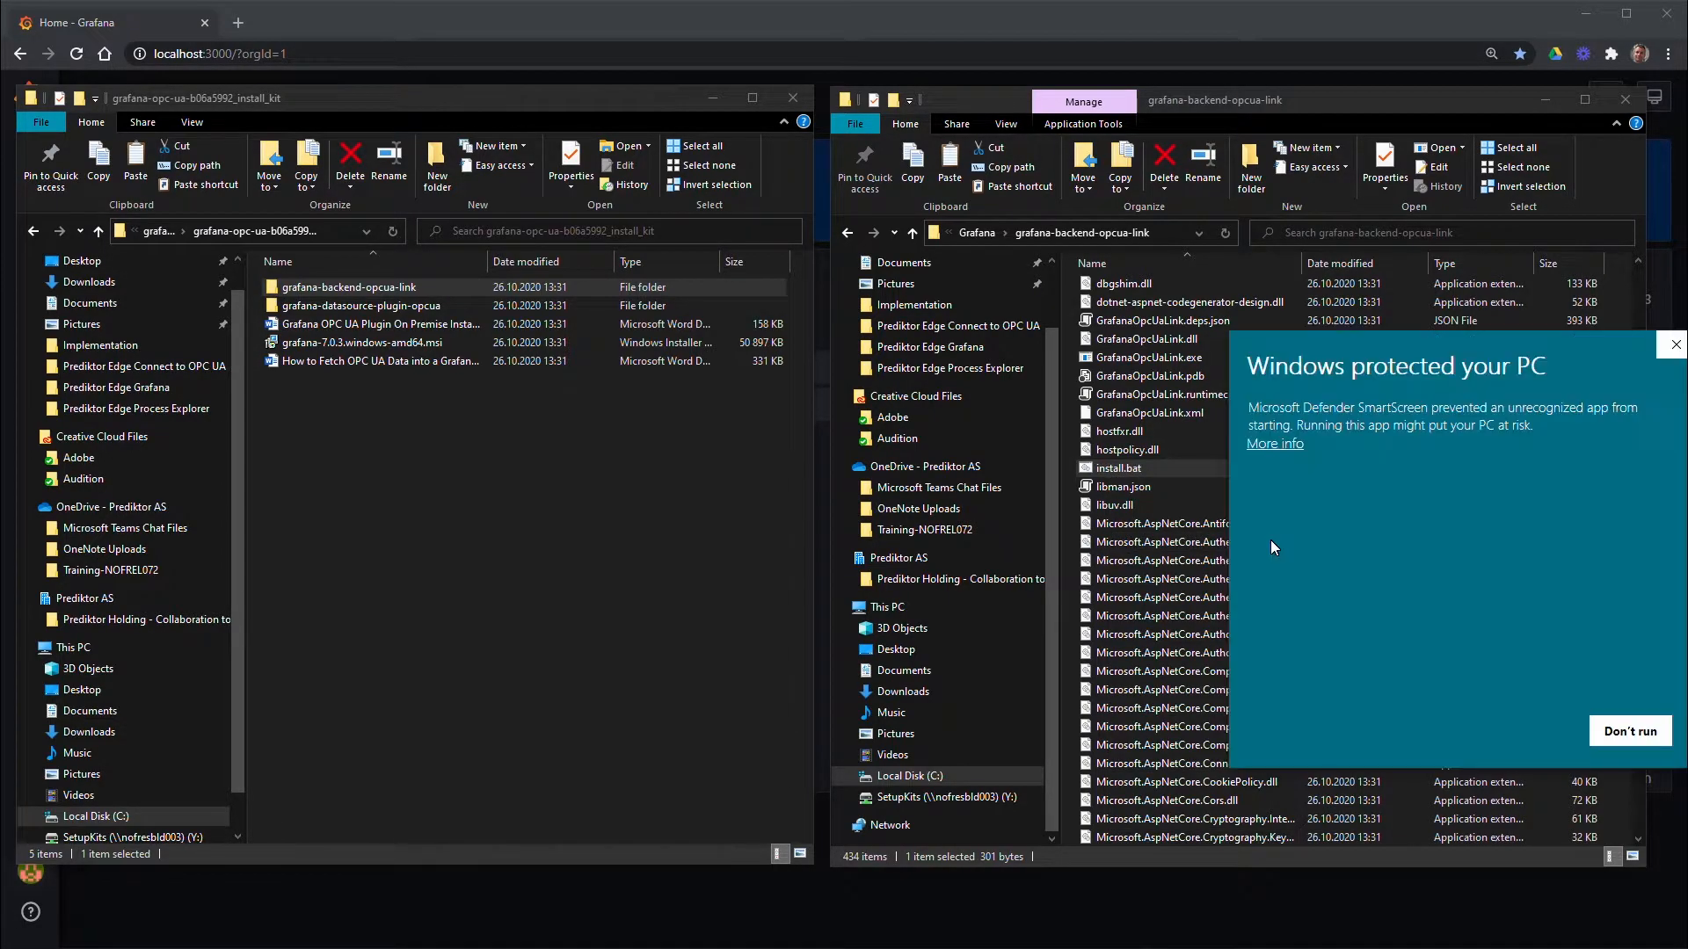
left_click(1275, 444)
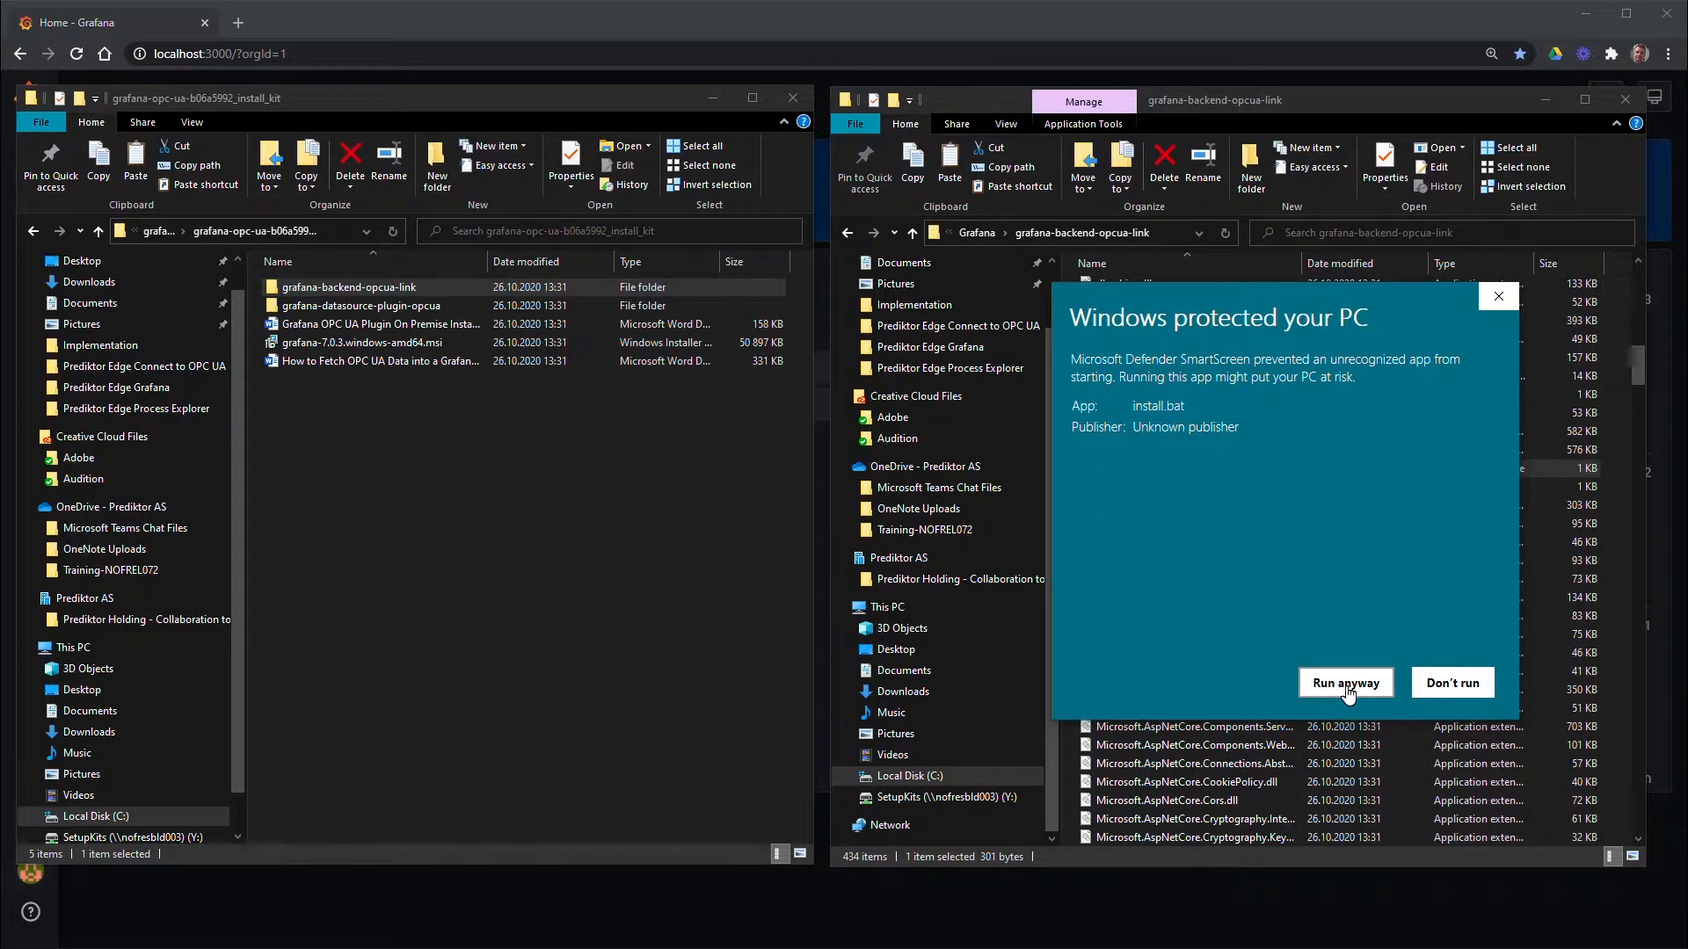
left_click(1347, 684)
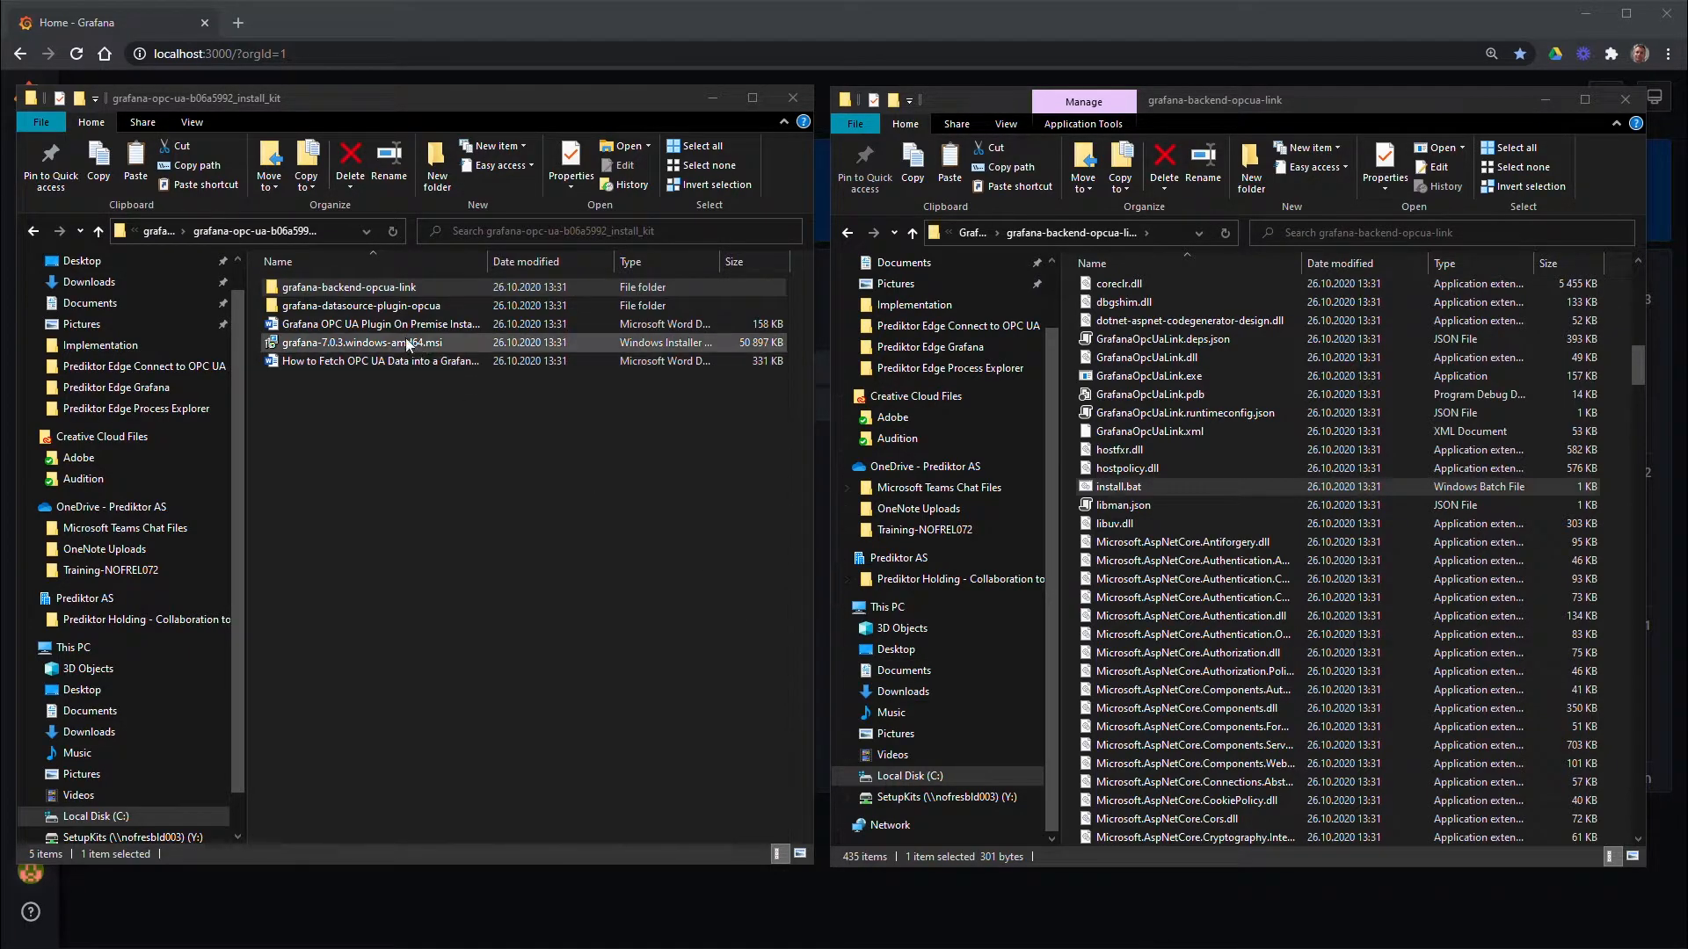
Copy grafana-datasource-plugin-opcua and go up to Local Disk (C:) in the other window
right_click(397, 309)
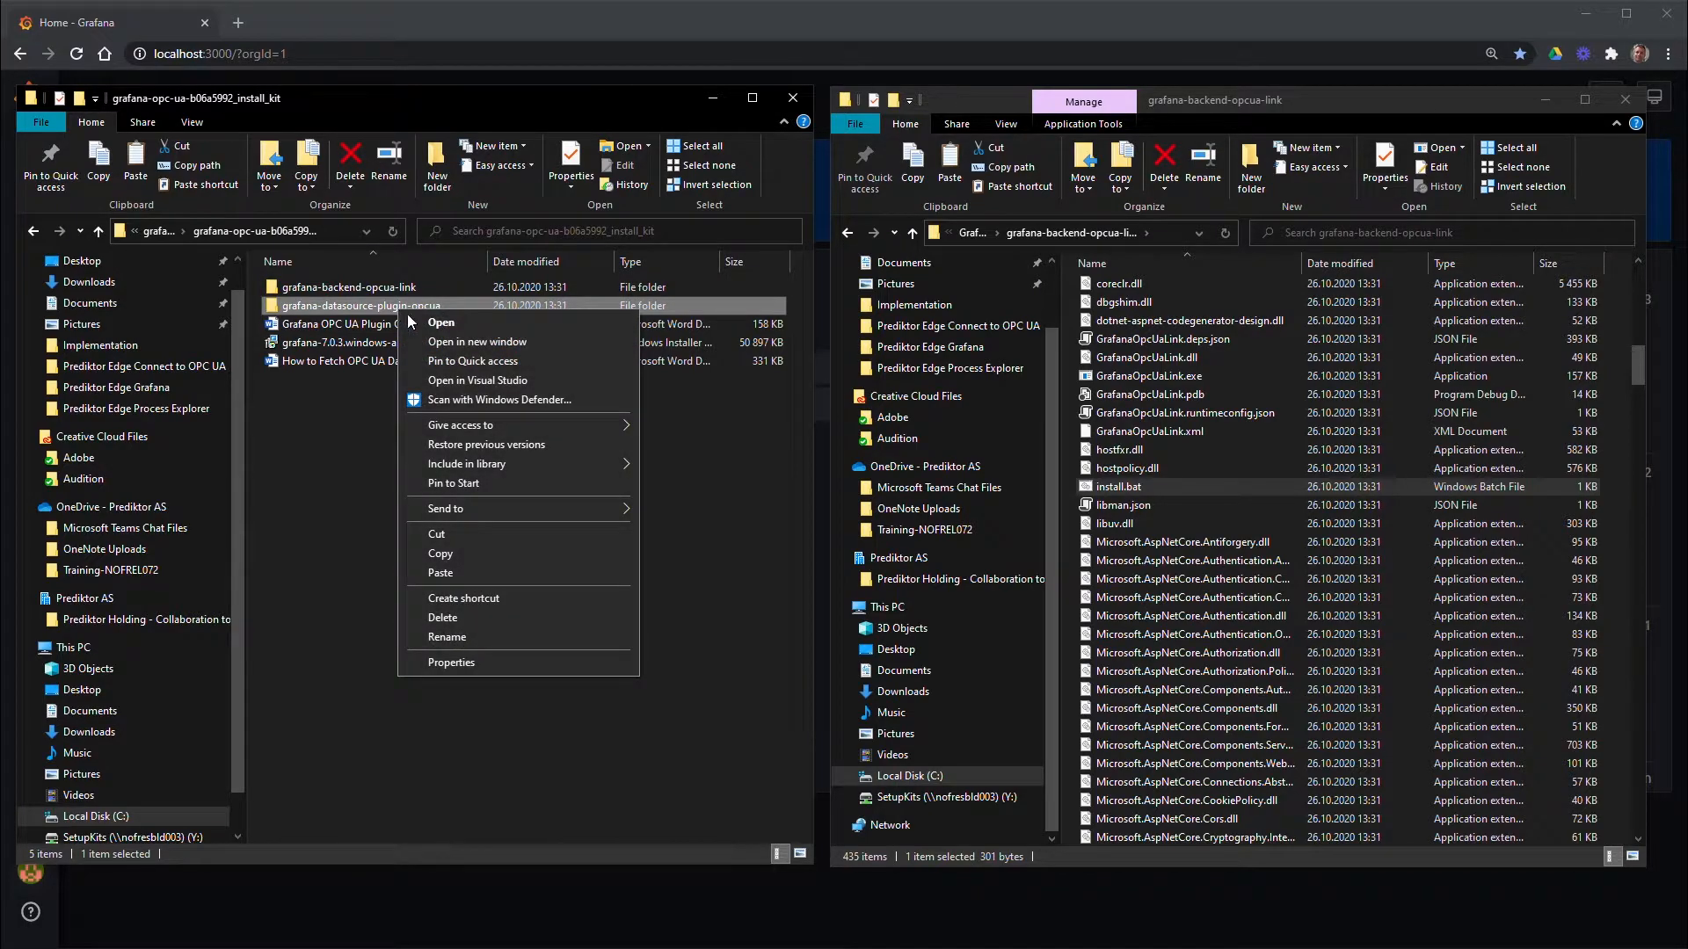
left_click(432, 555)
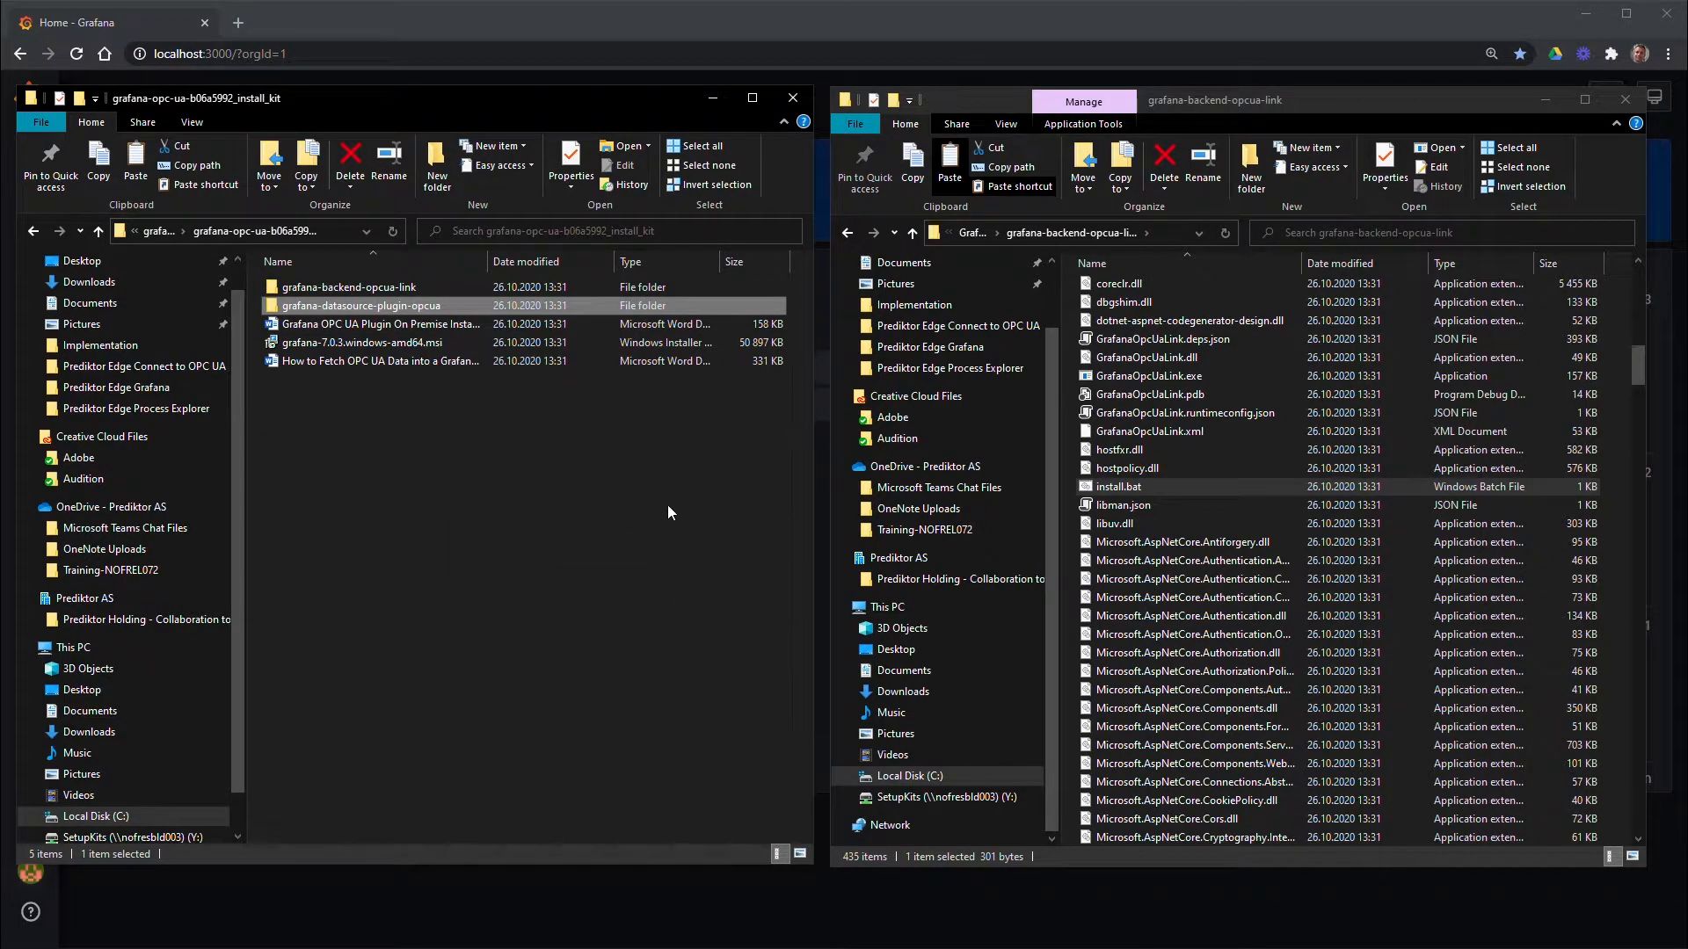
left_click(911, 232)
left_click(910, 232)
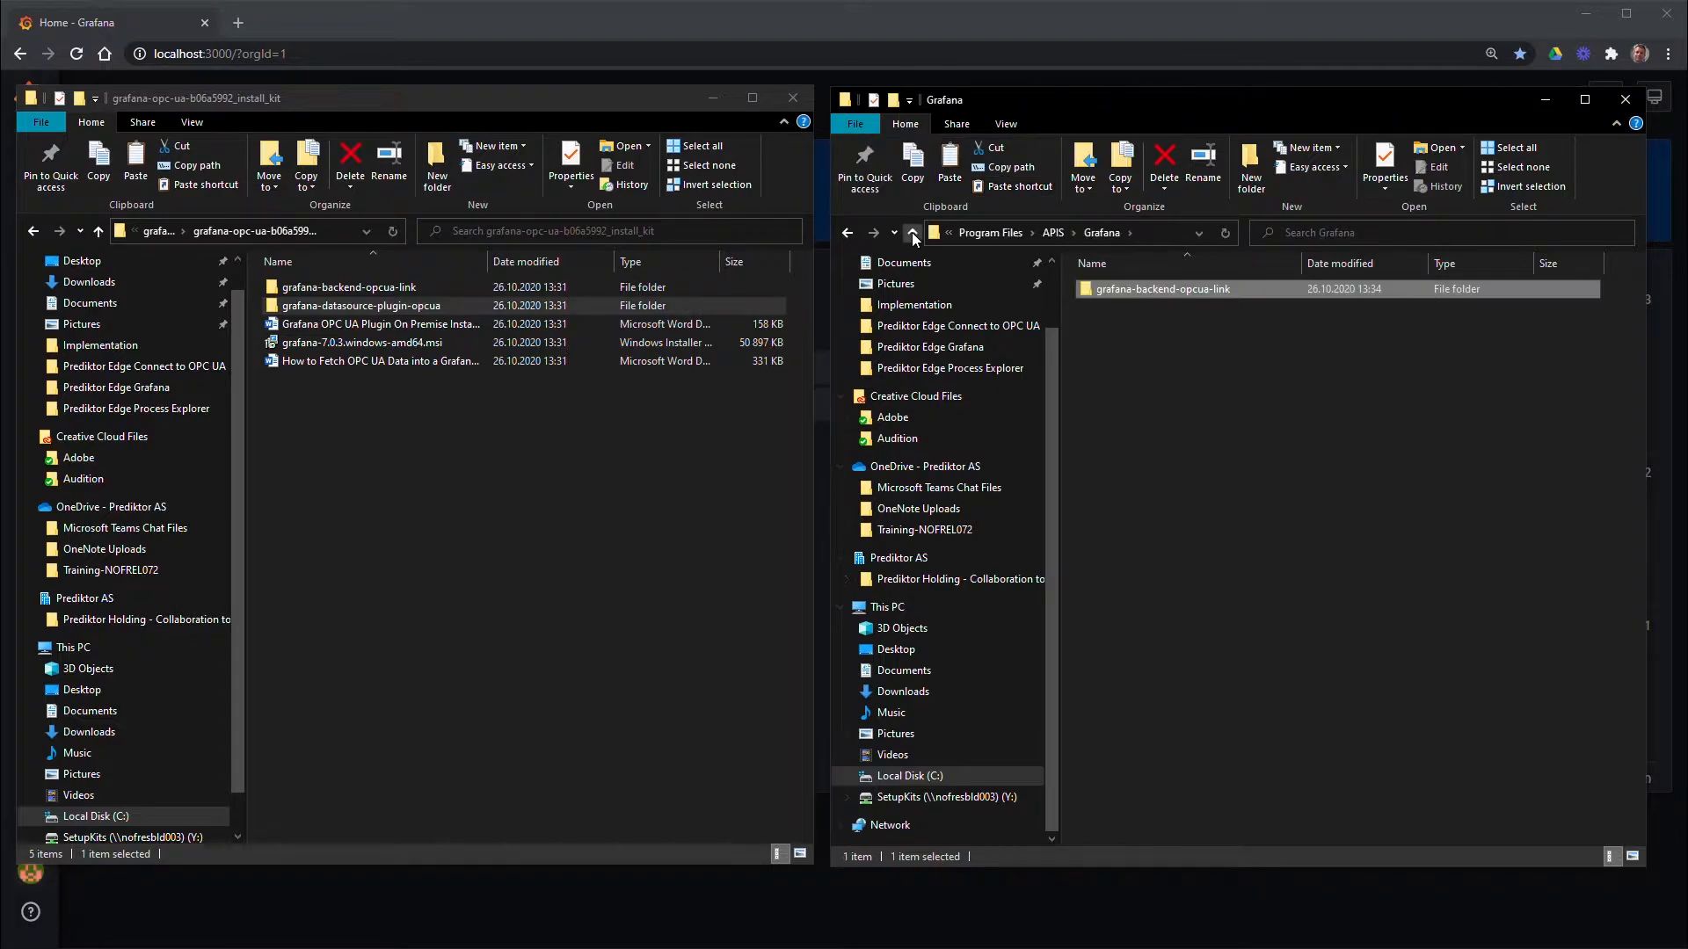
left_click(911, 232)
left_click(911, 232)
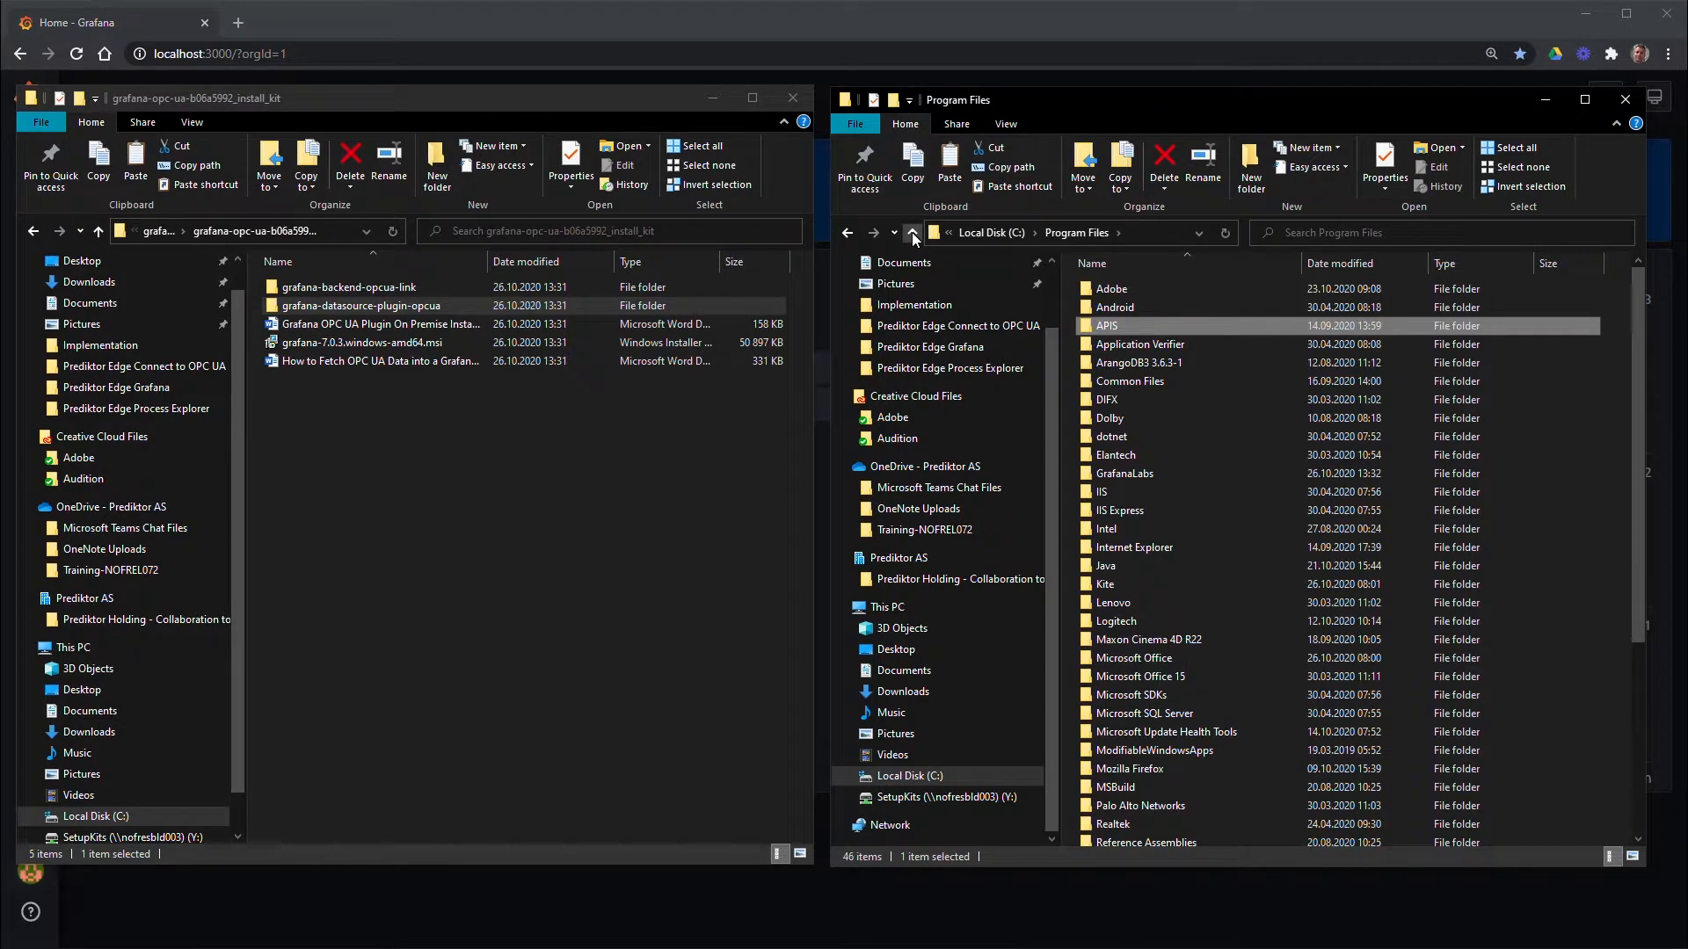
left_click(911, 232)
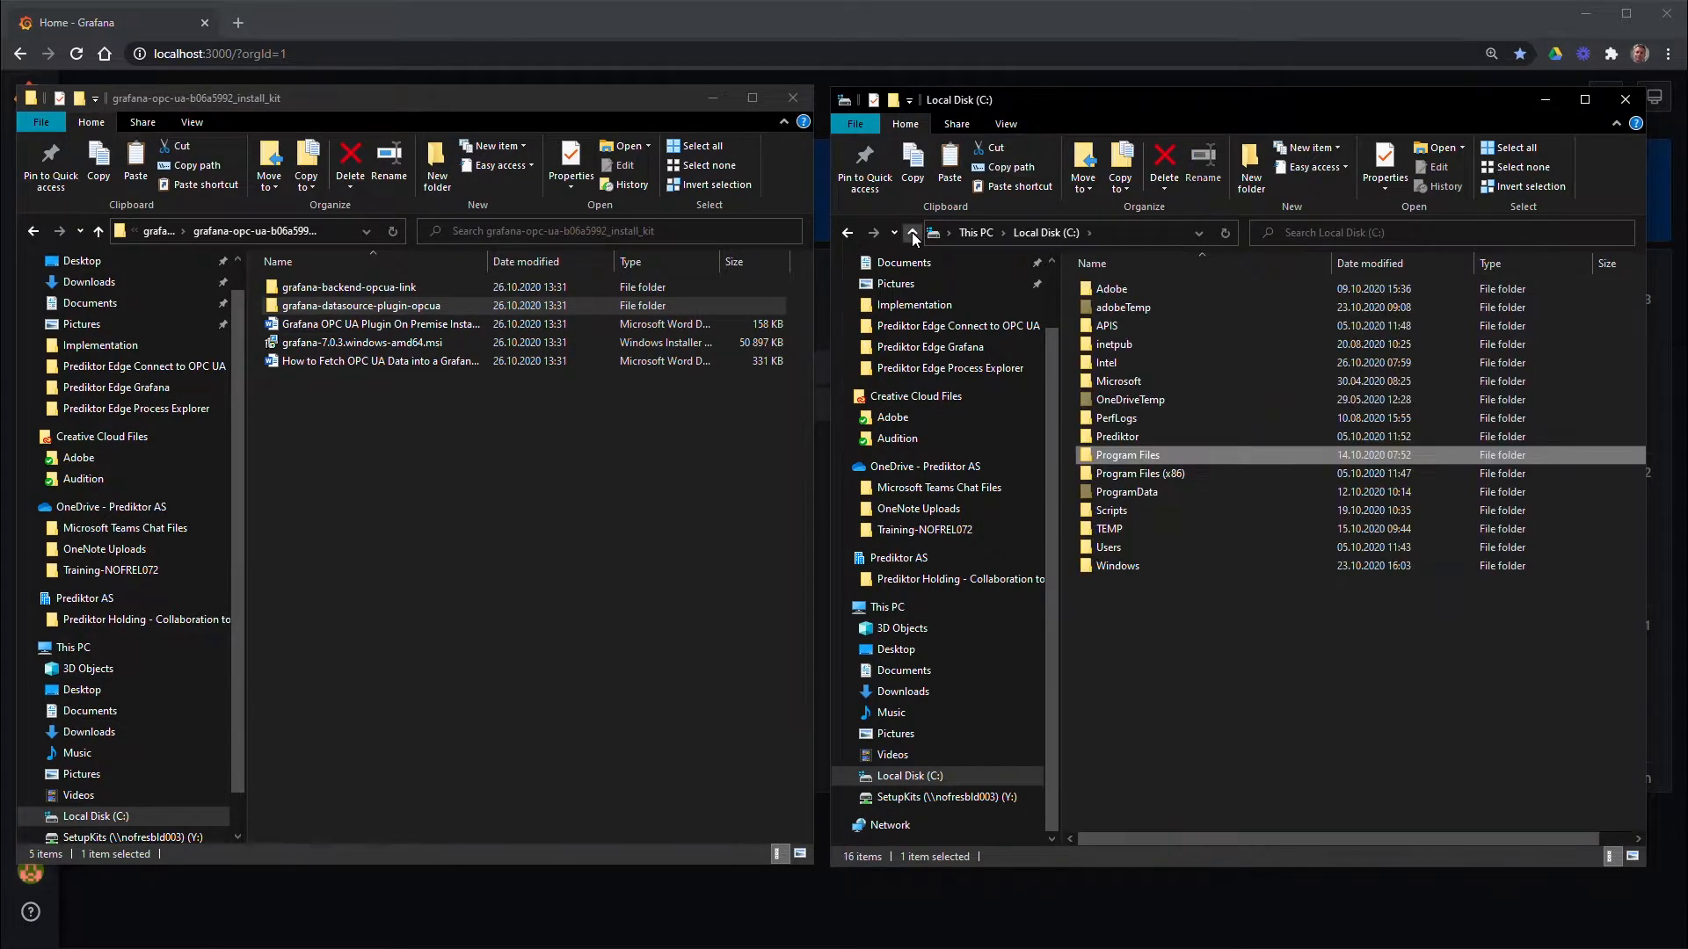
Open C:\Program Files\GrafanaLabs\grafana\data\plugins in the second window
double_click(1094, 456)
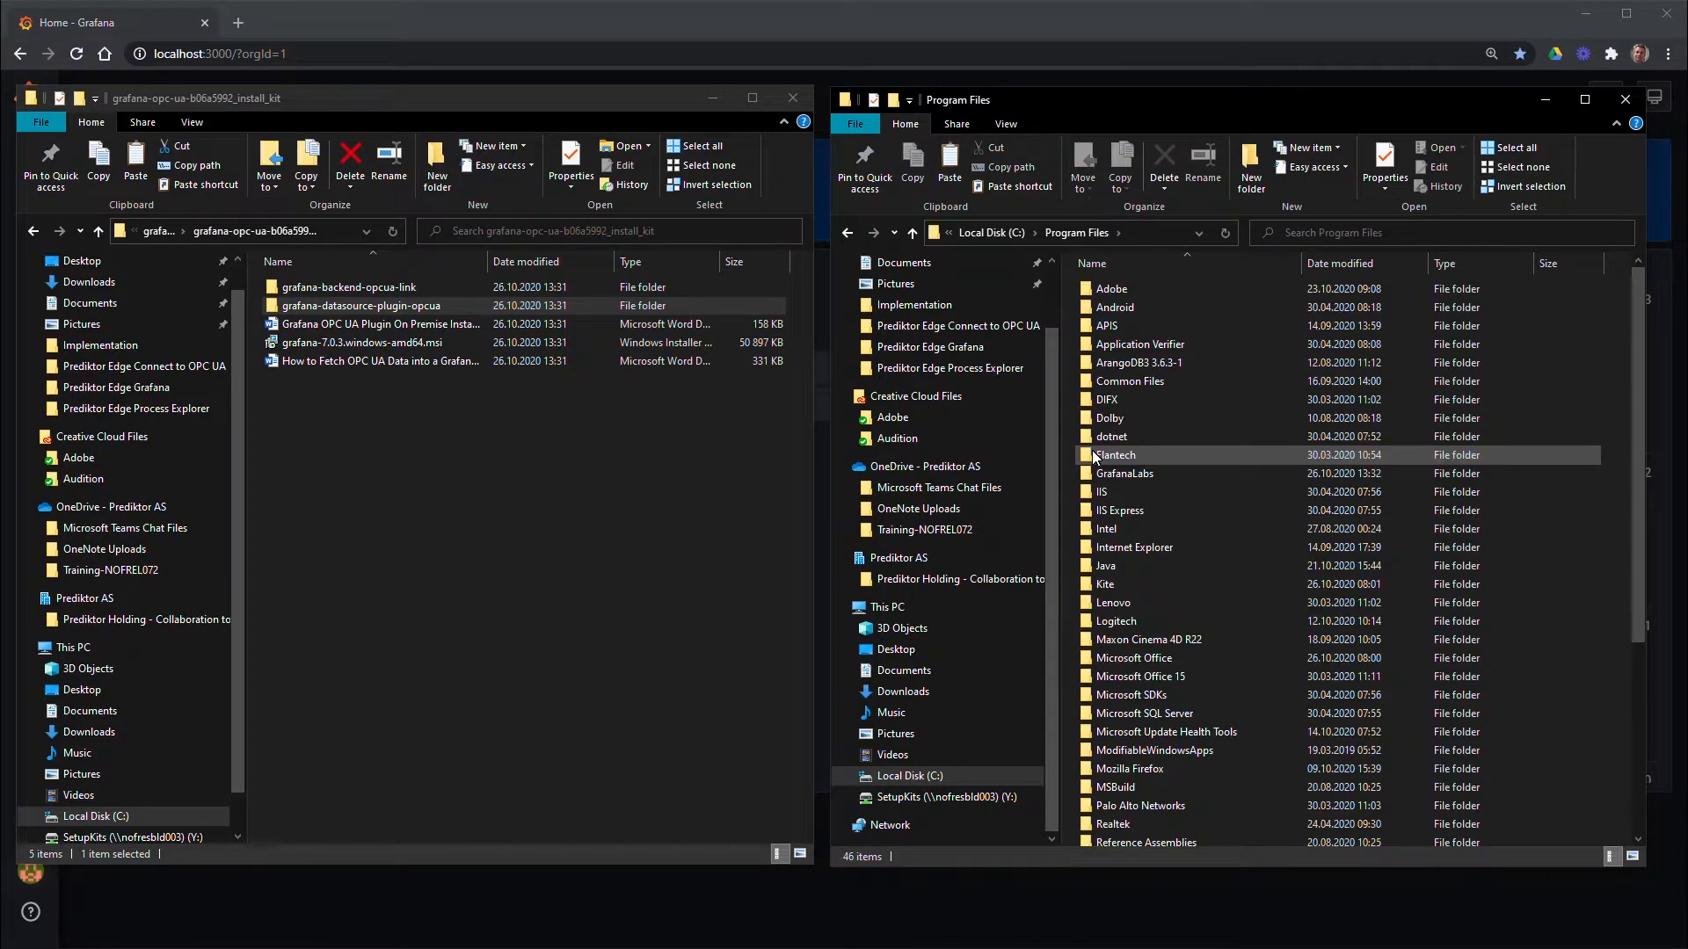
double_click(1118, 477)
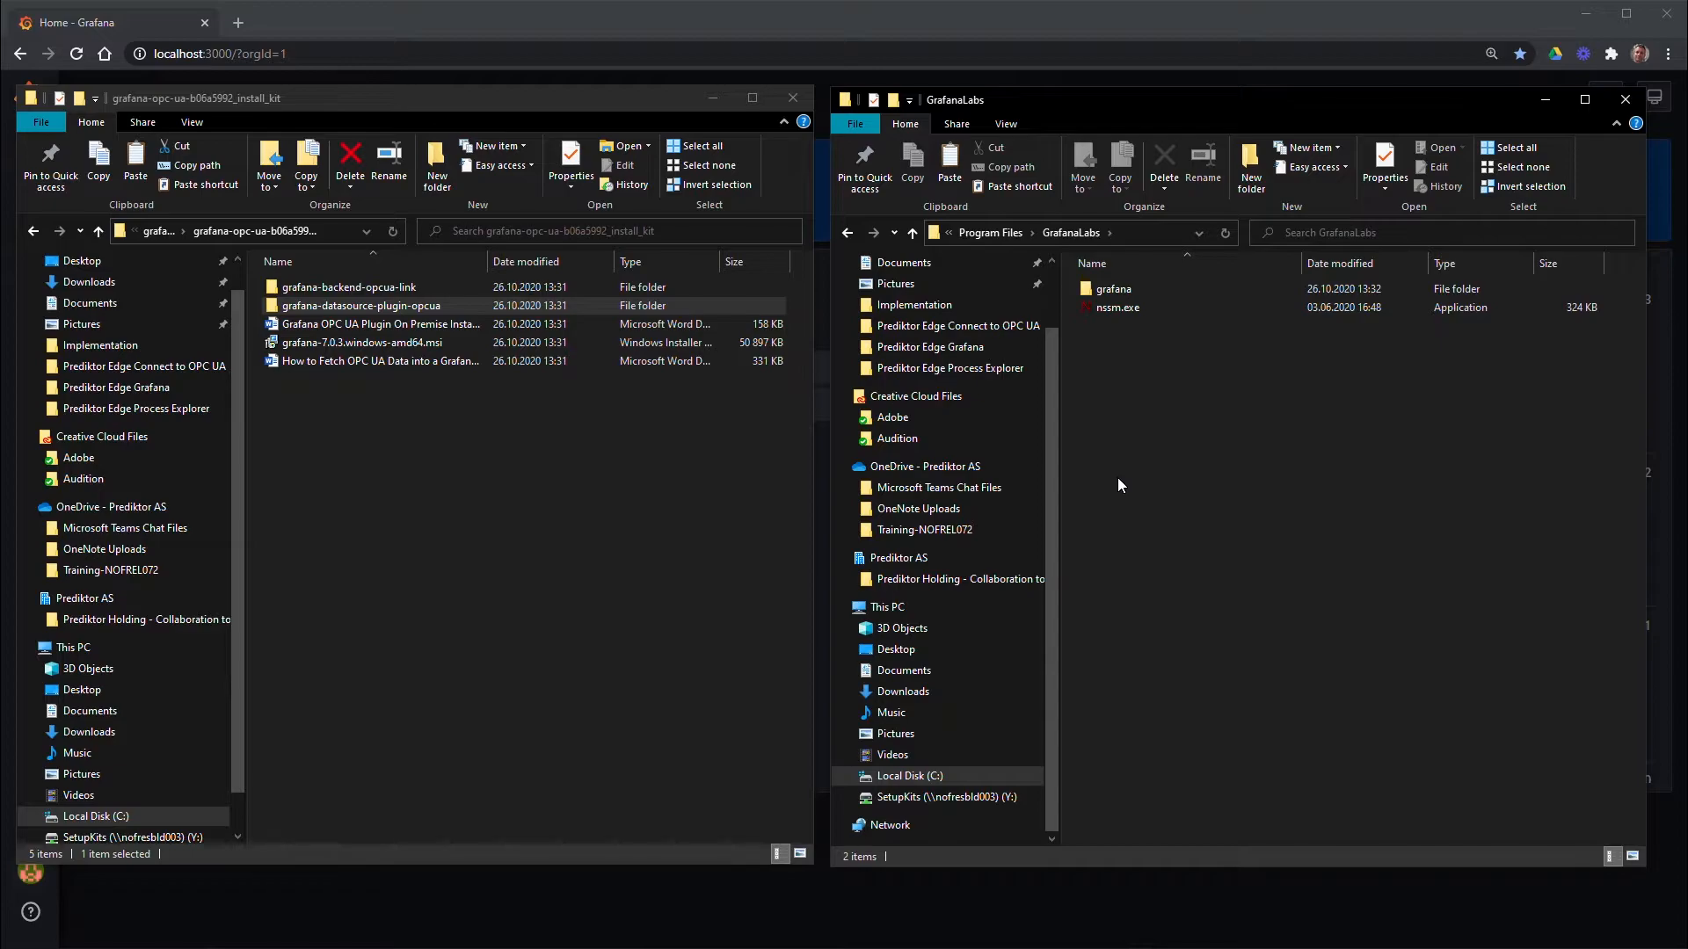
double_click(1110, 294)
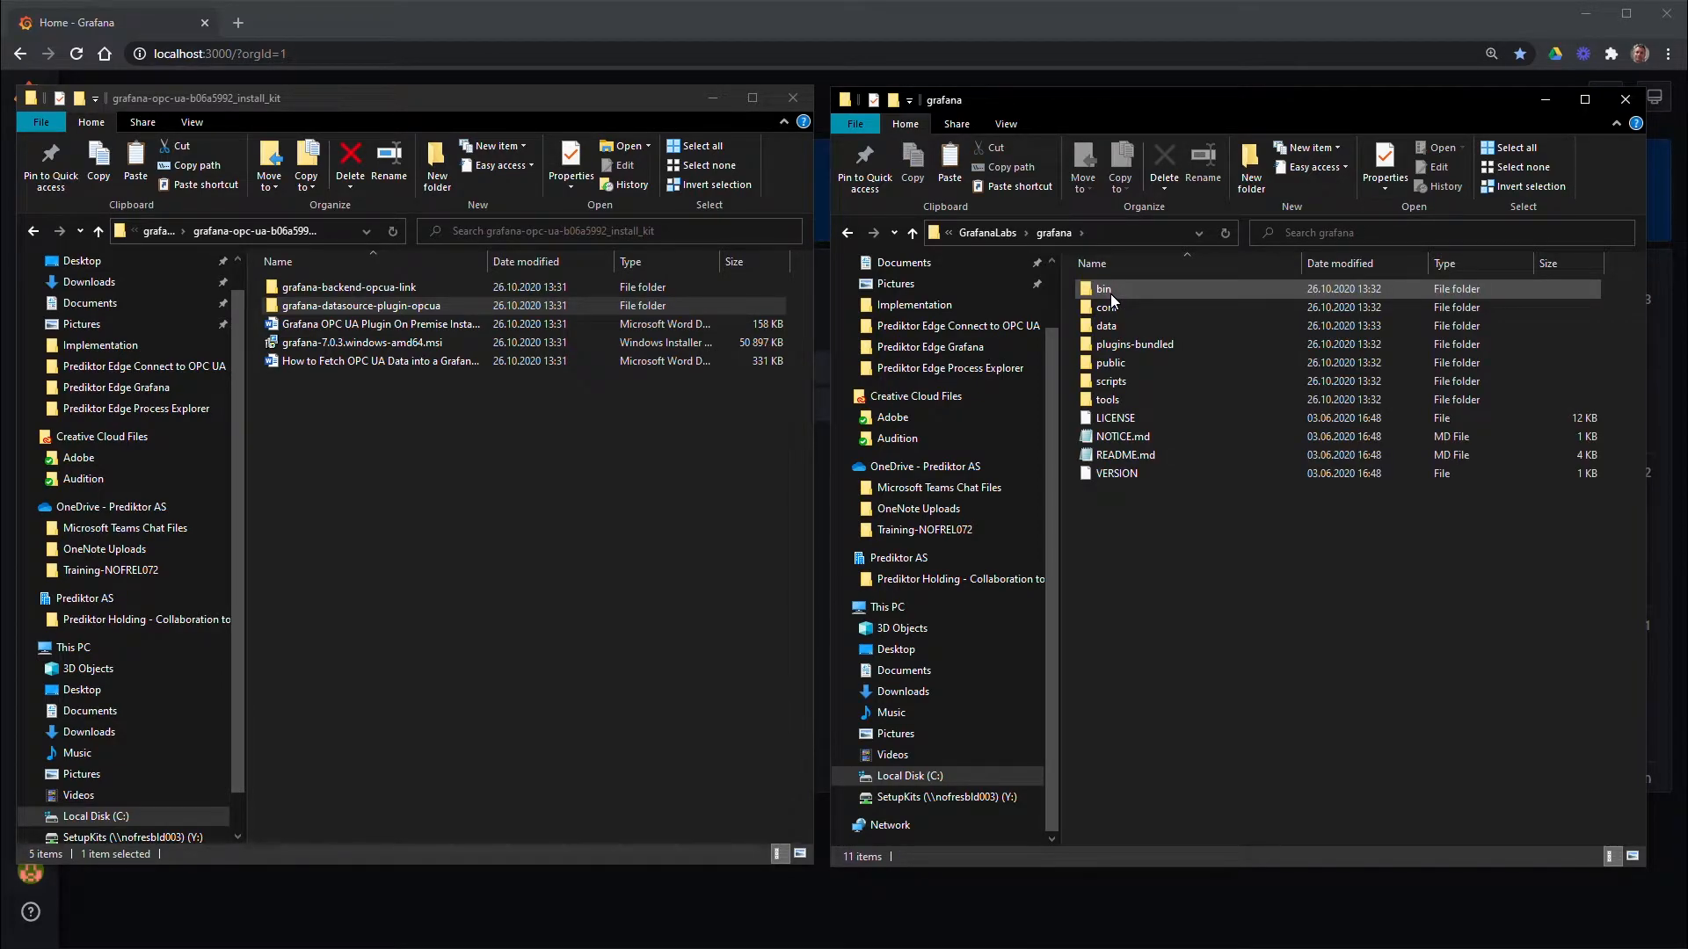
double_click(1108, 325)
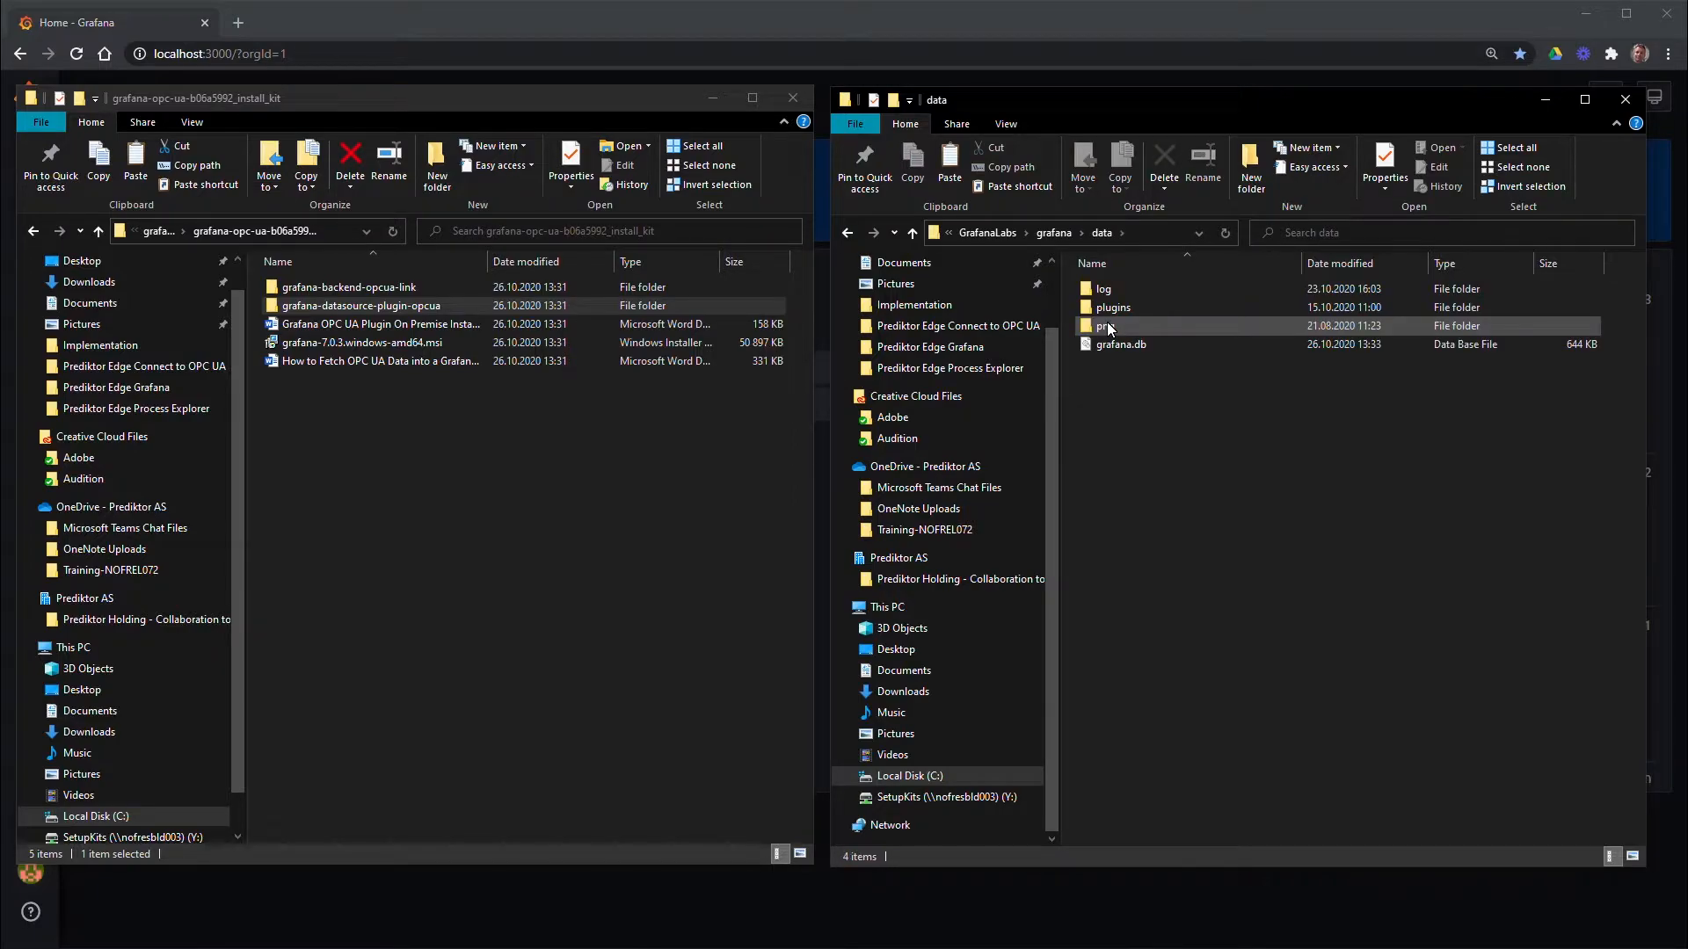
double_click(1110, 308)
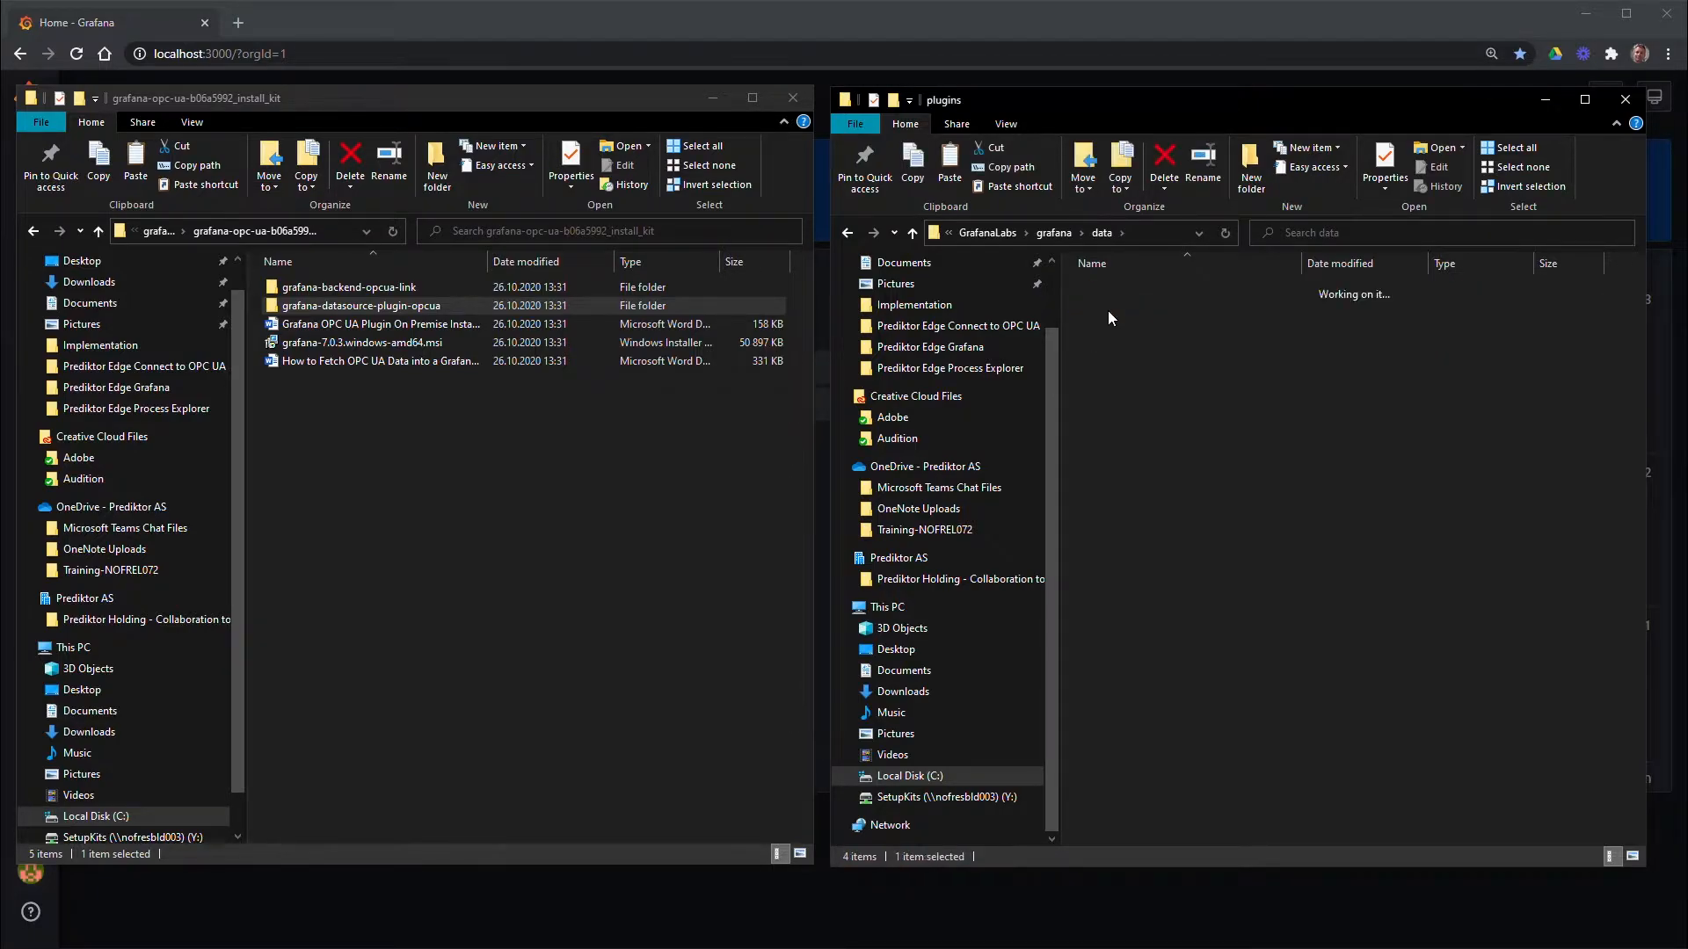
Paste grafana-datasource-plugin-opcua into Grafana's empty data\plugins folder
right_click(1148, 446)
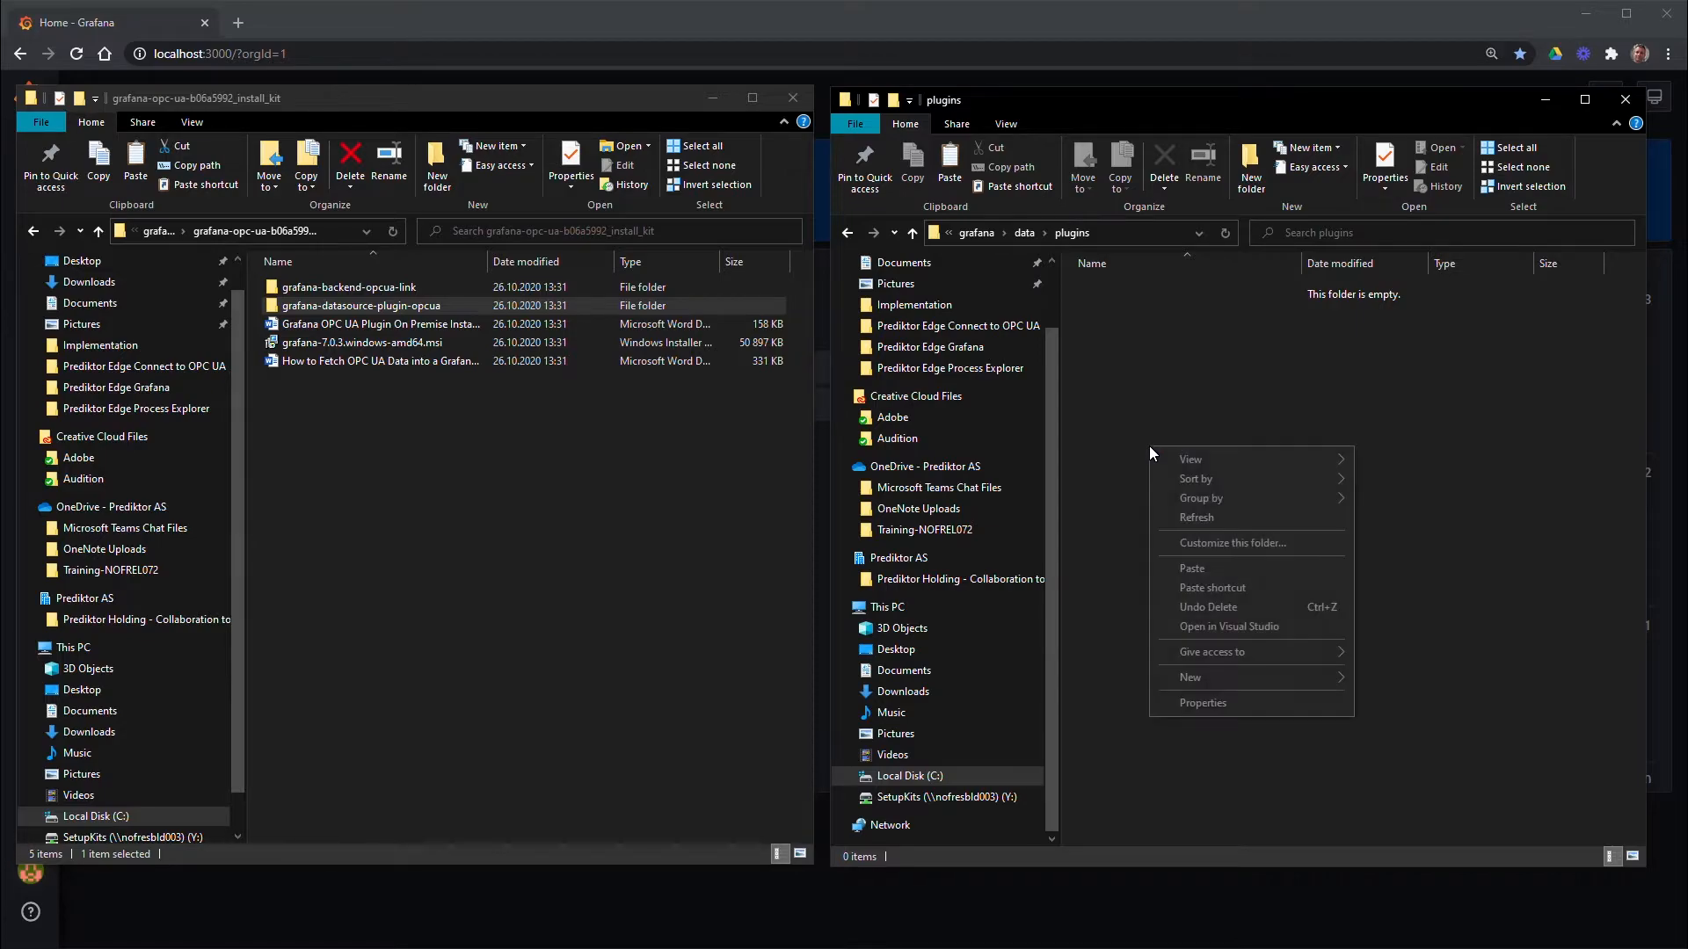
left_click(1189, 572)
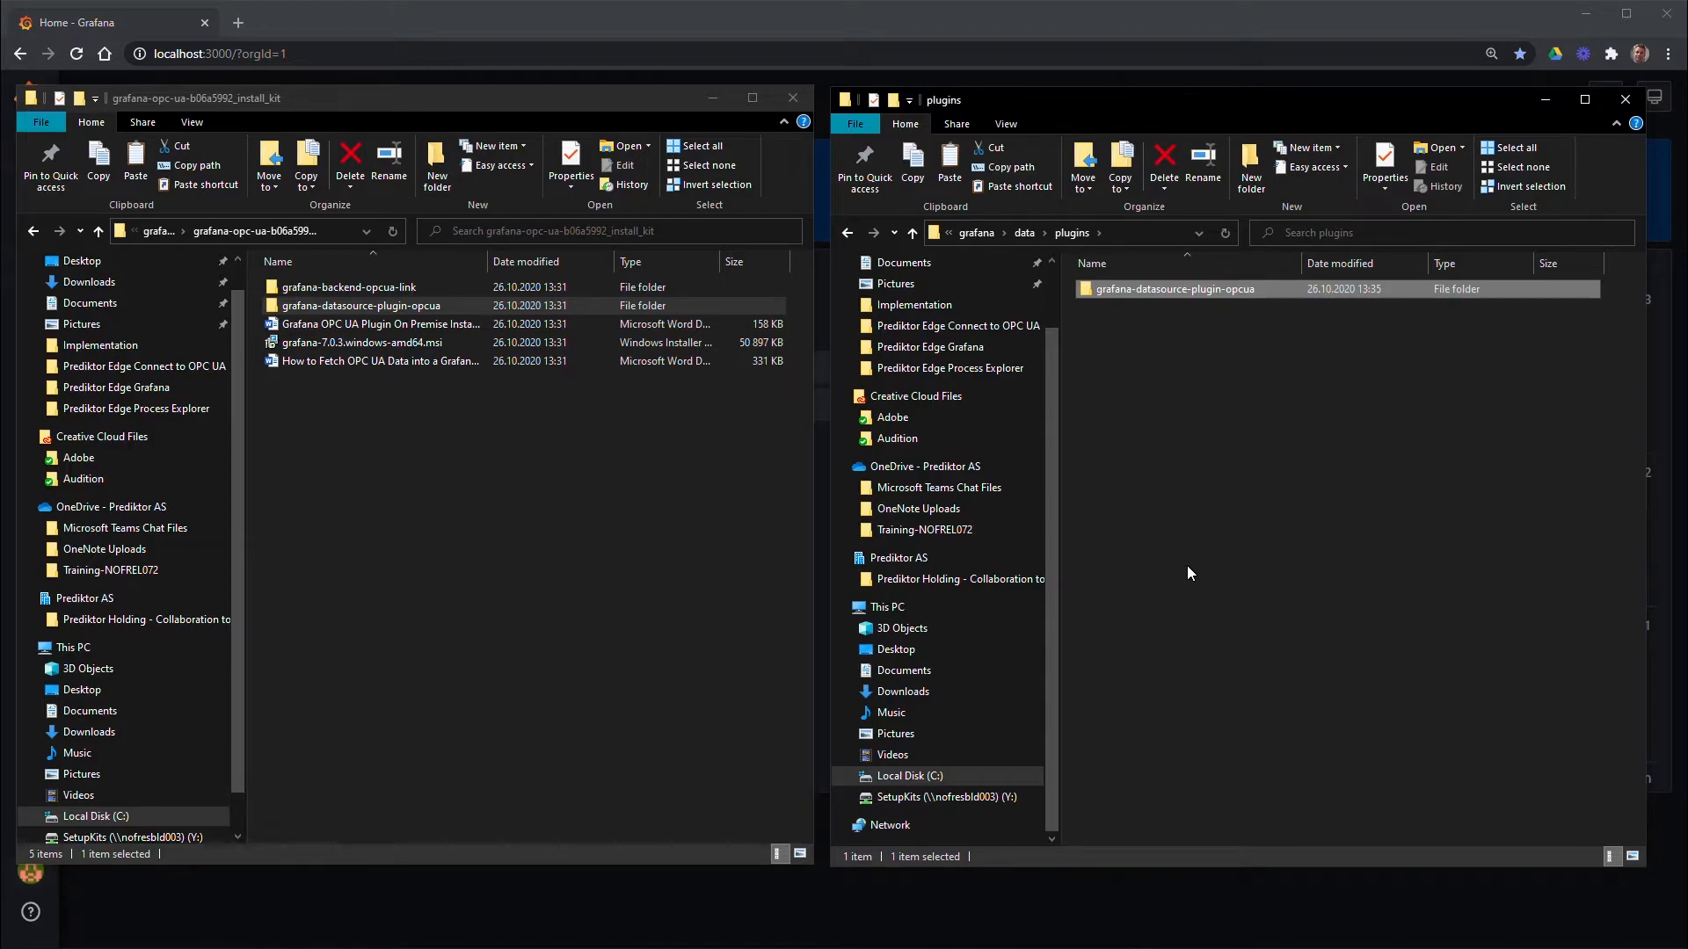
left_click(1187, 567)
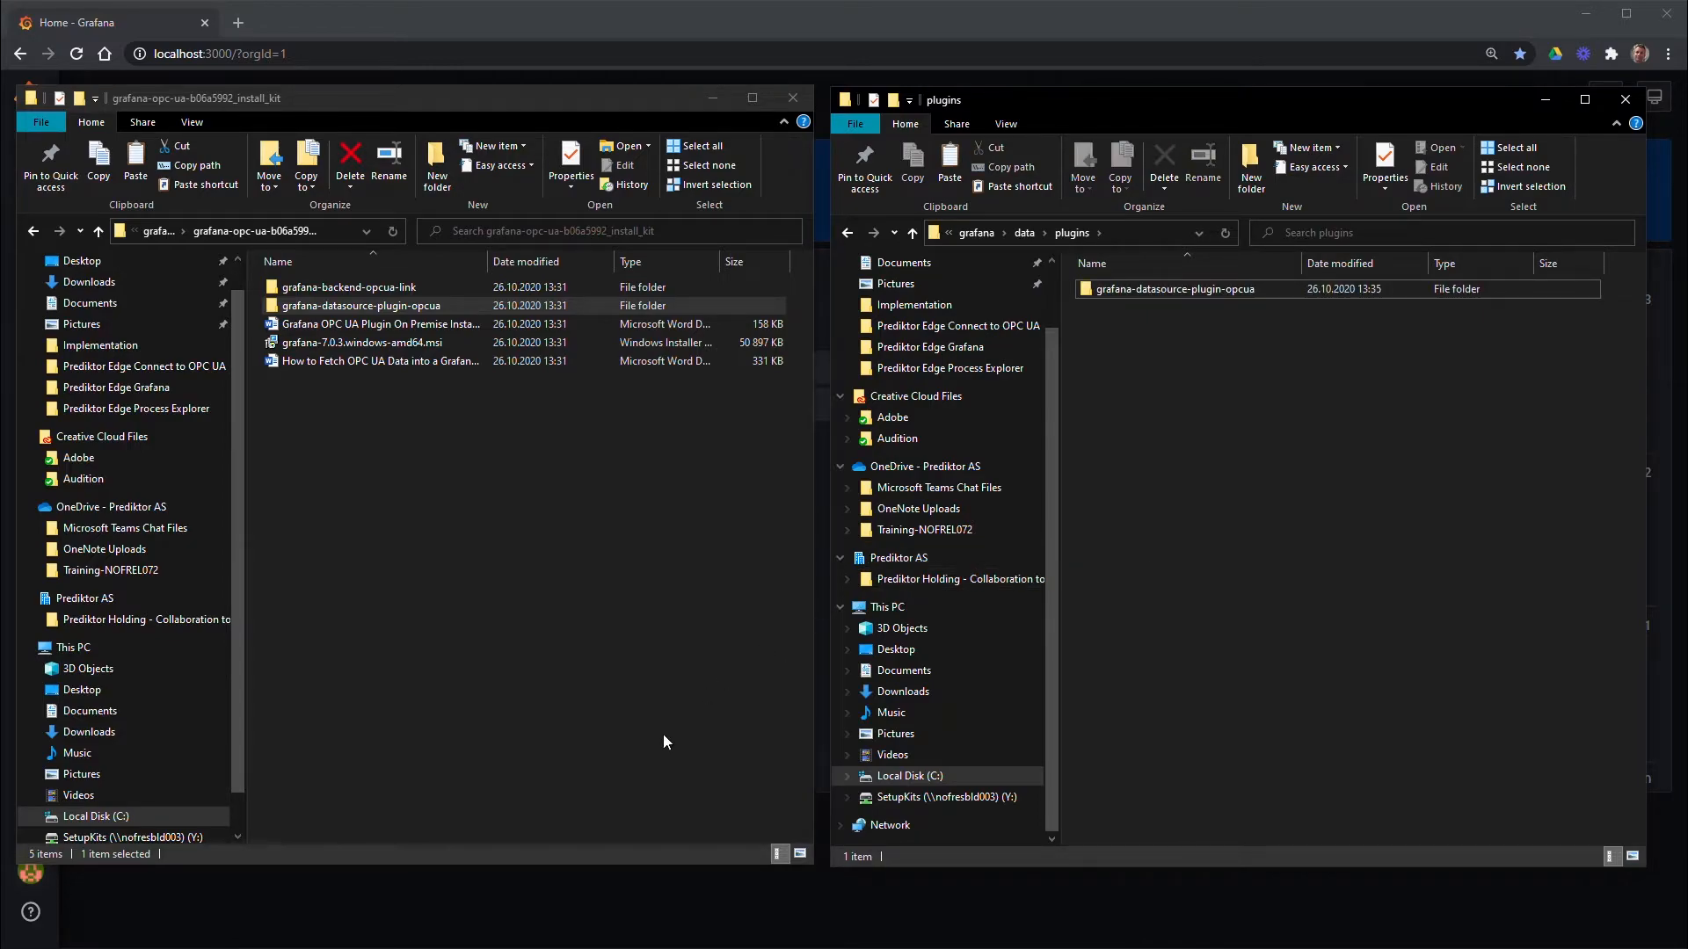
left_click(628, 942)
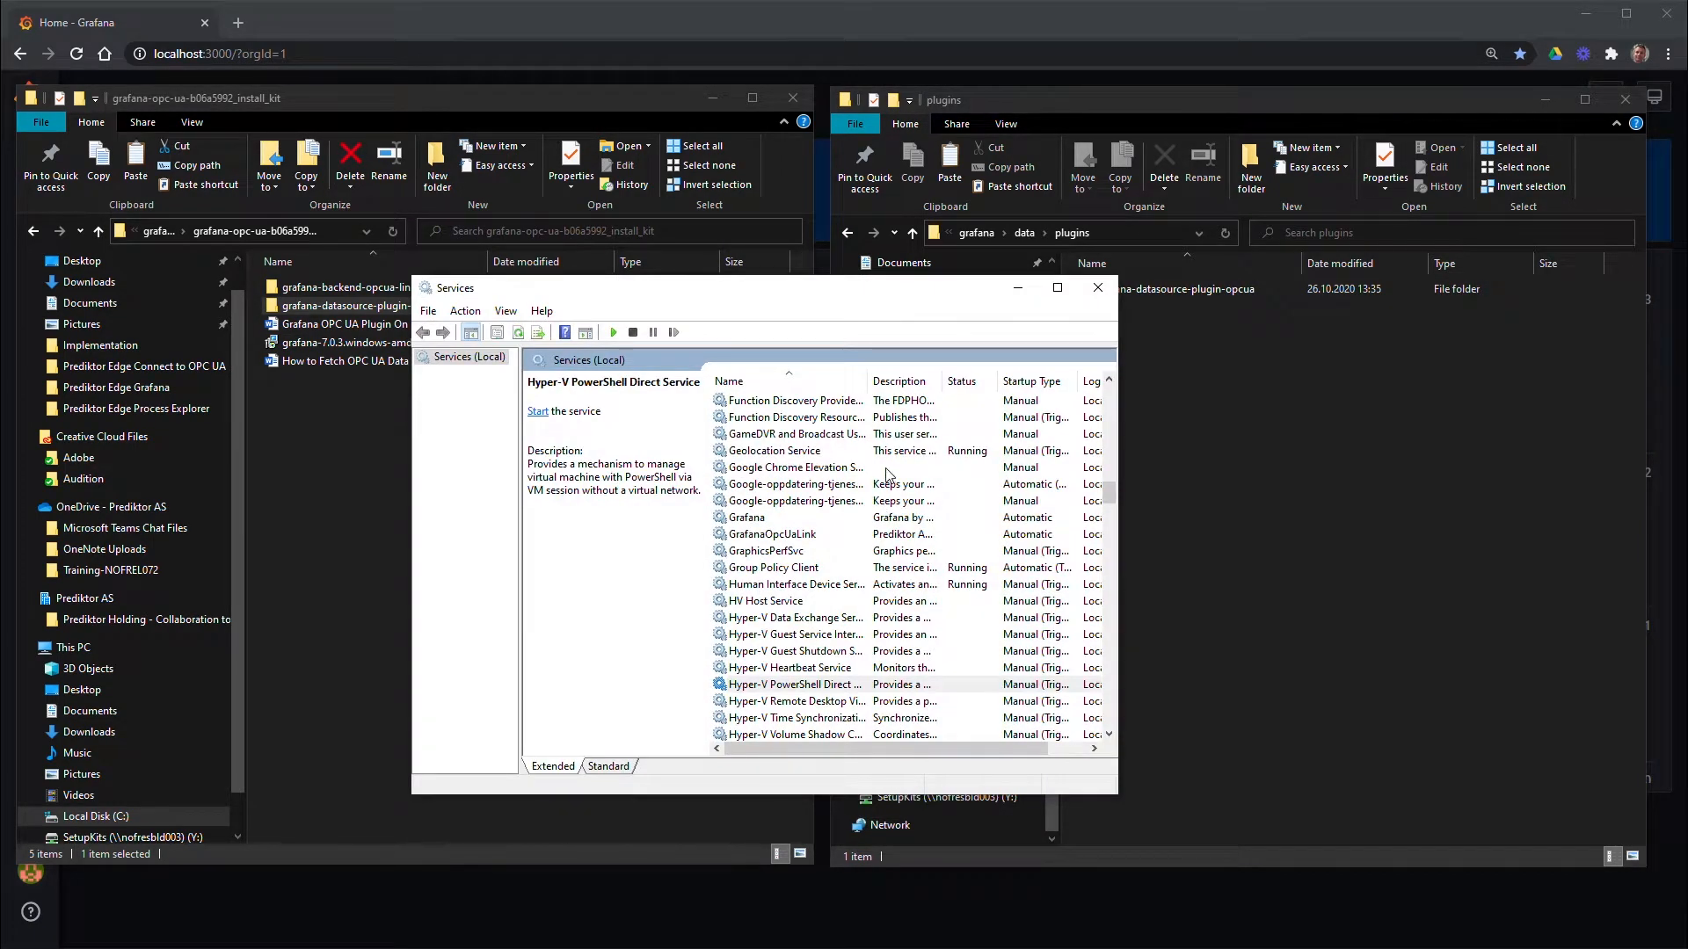
Restart the Grafana and GrafanaOpcUaLink services, then minimize the Services window
left_click(755, 519)
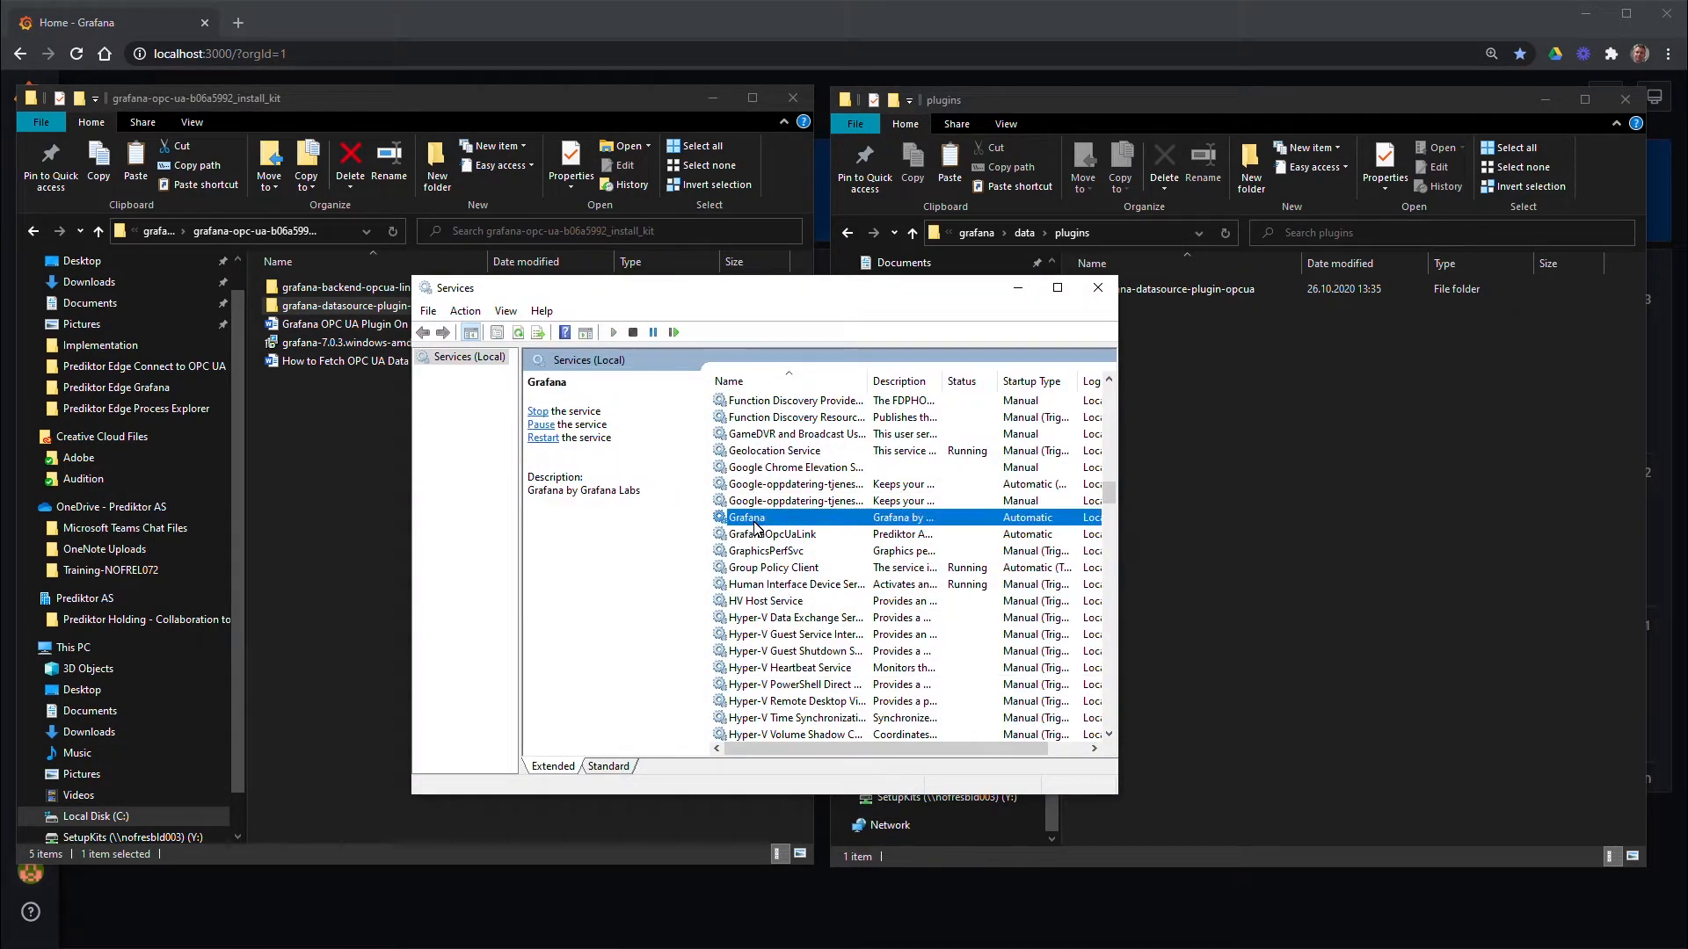
right_click(755, 525)
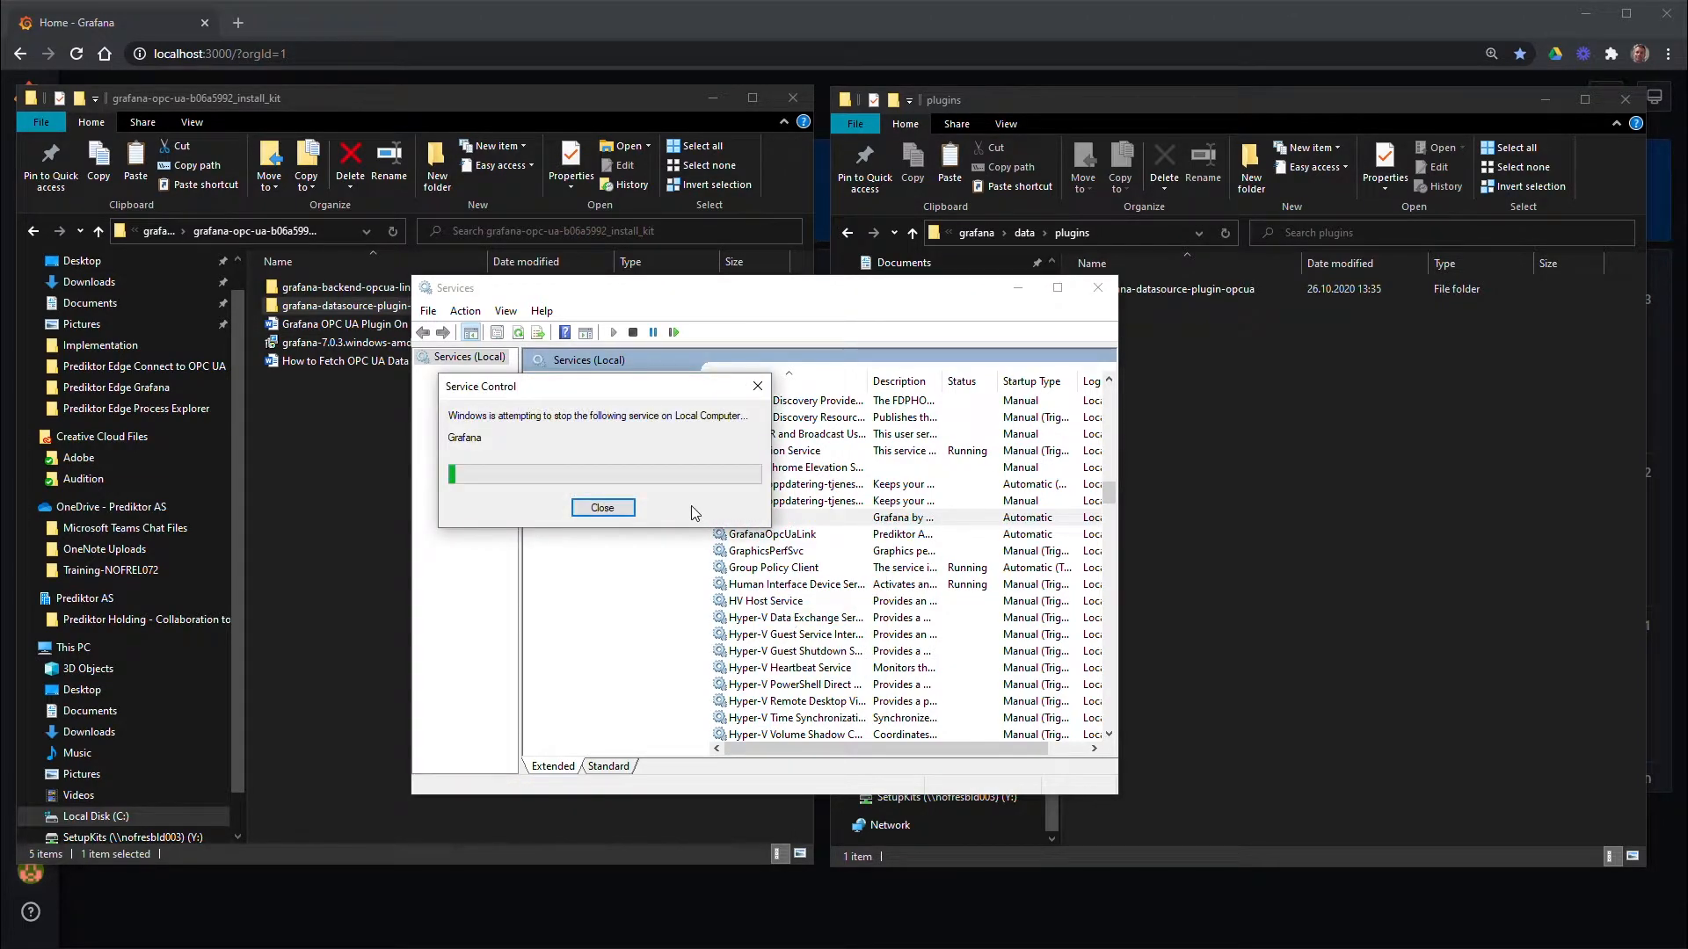
left_click(797, 534)
right_click(797, 537)
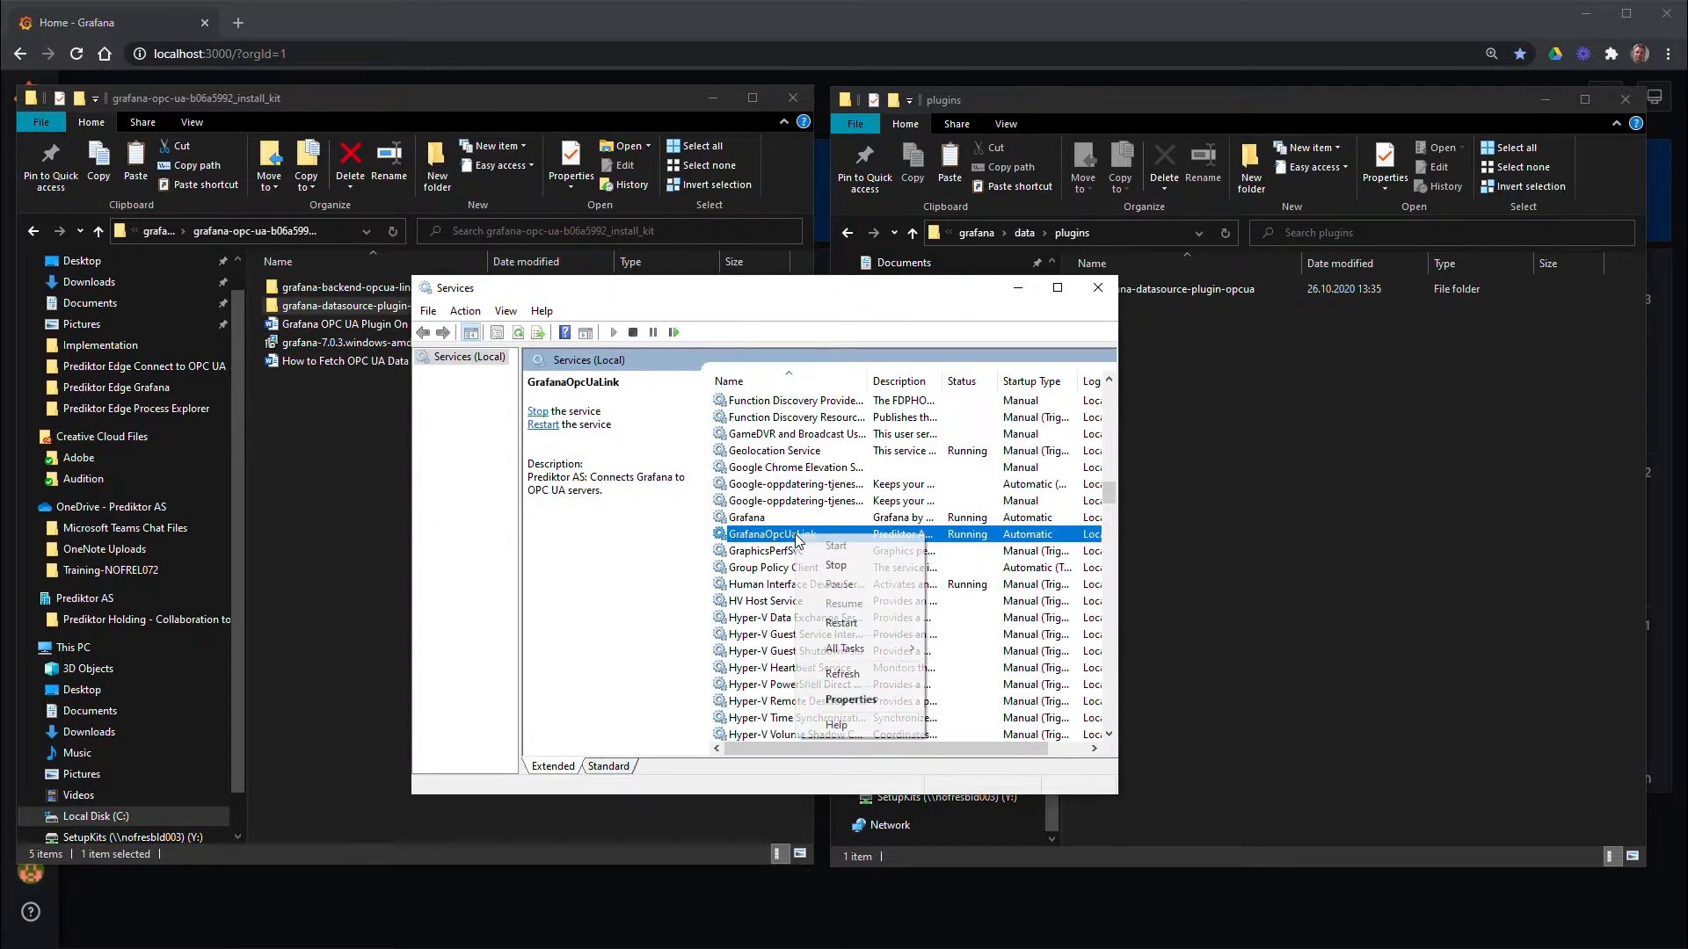
left_click(827, 622)
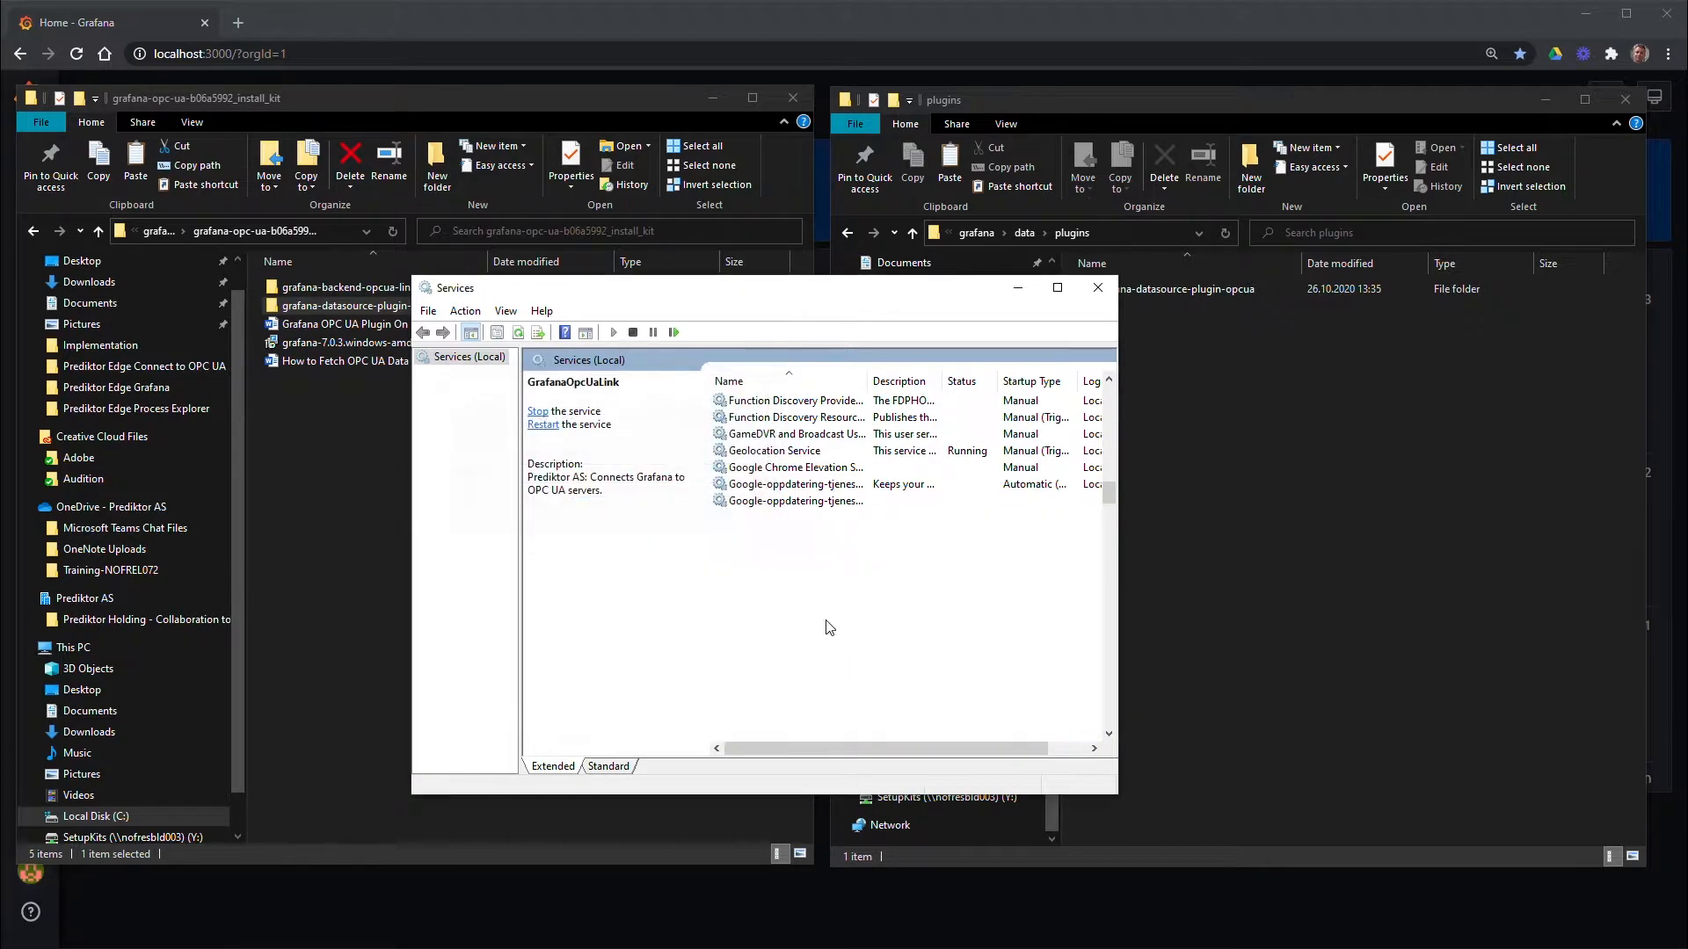
left_click(1017, 288)
Reload the Grafana home page in the browser
left_click(672, 25)
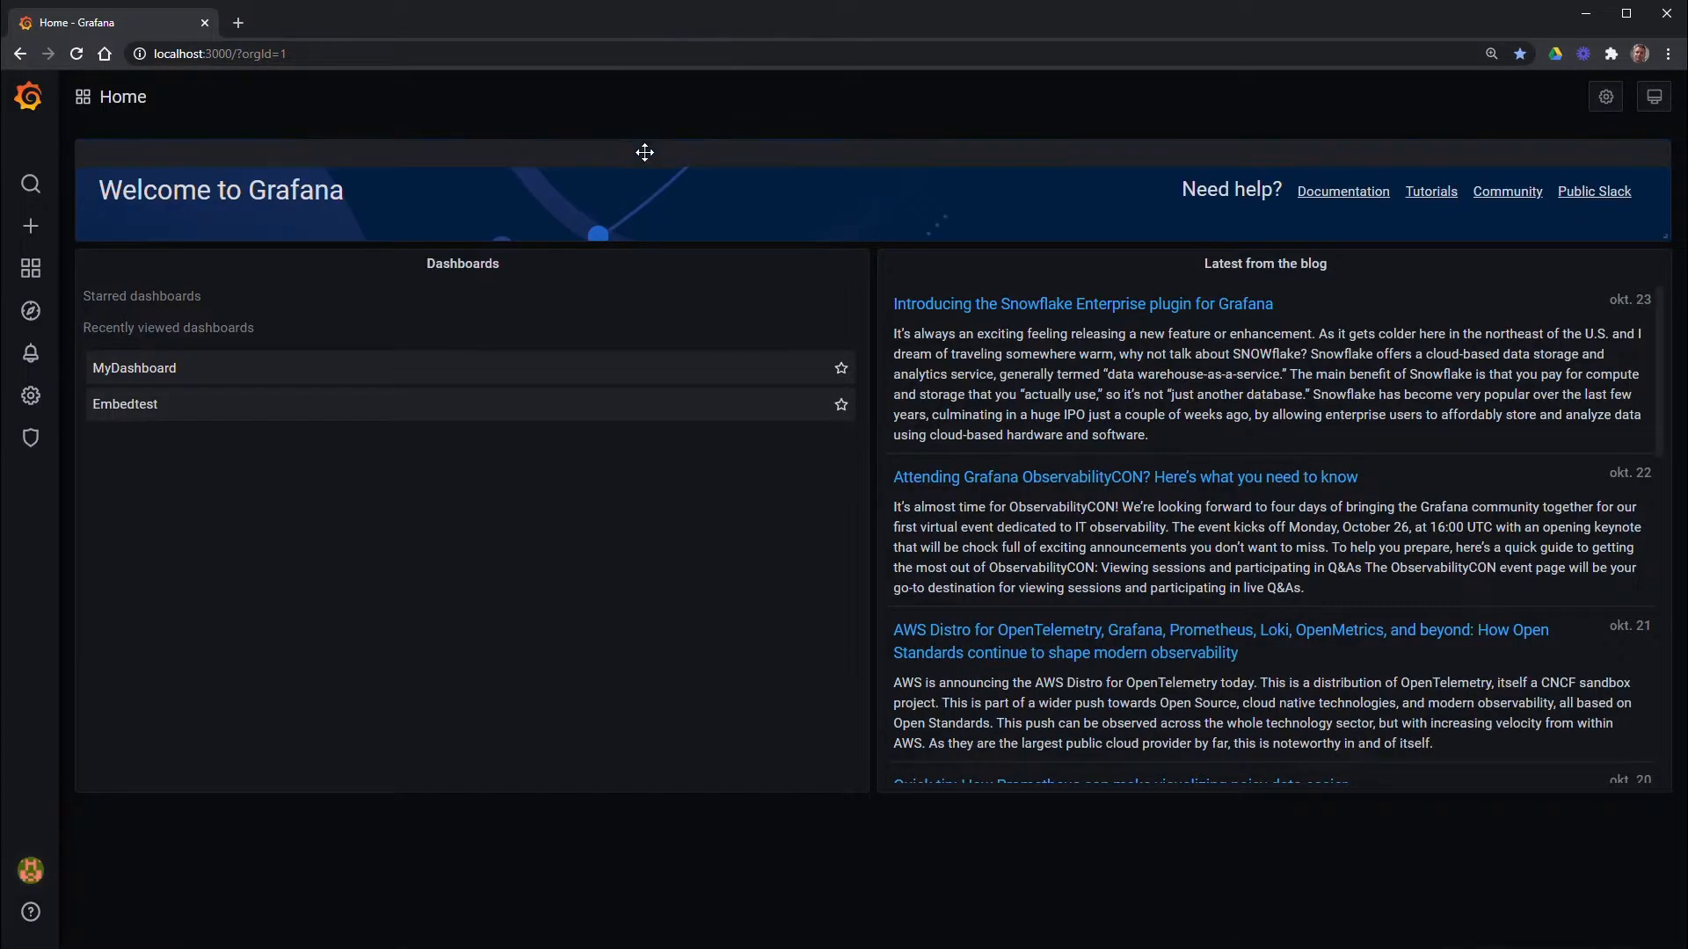
left_click(344, 55)
key("Return")
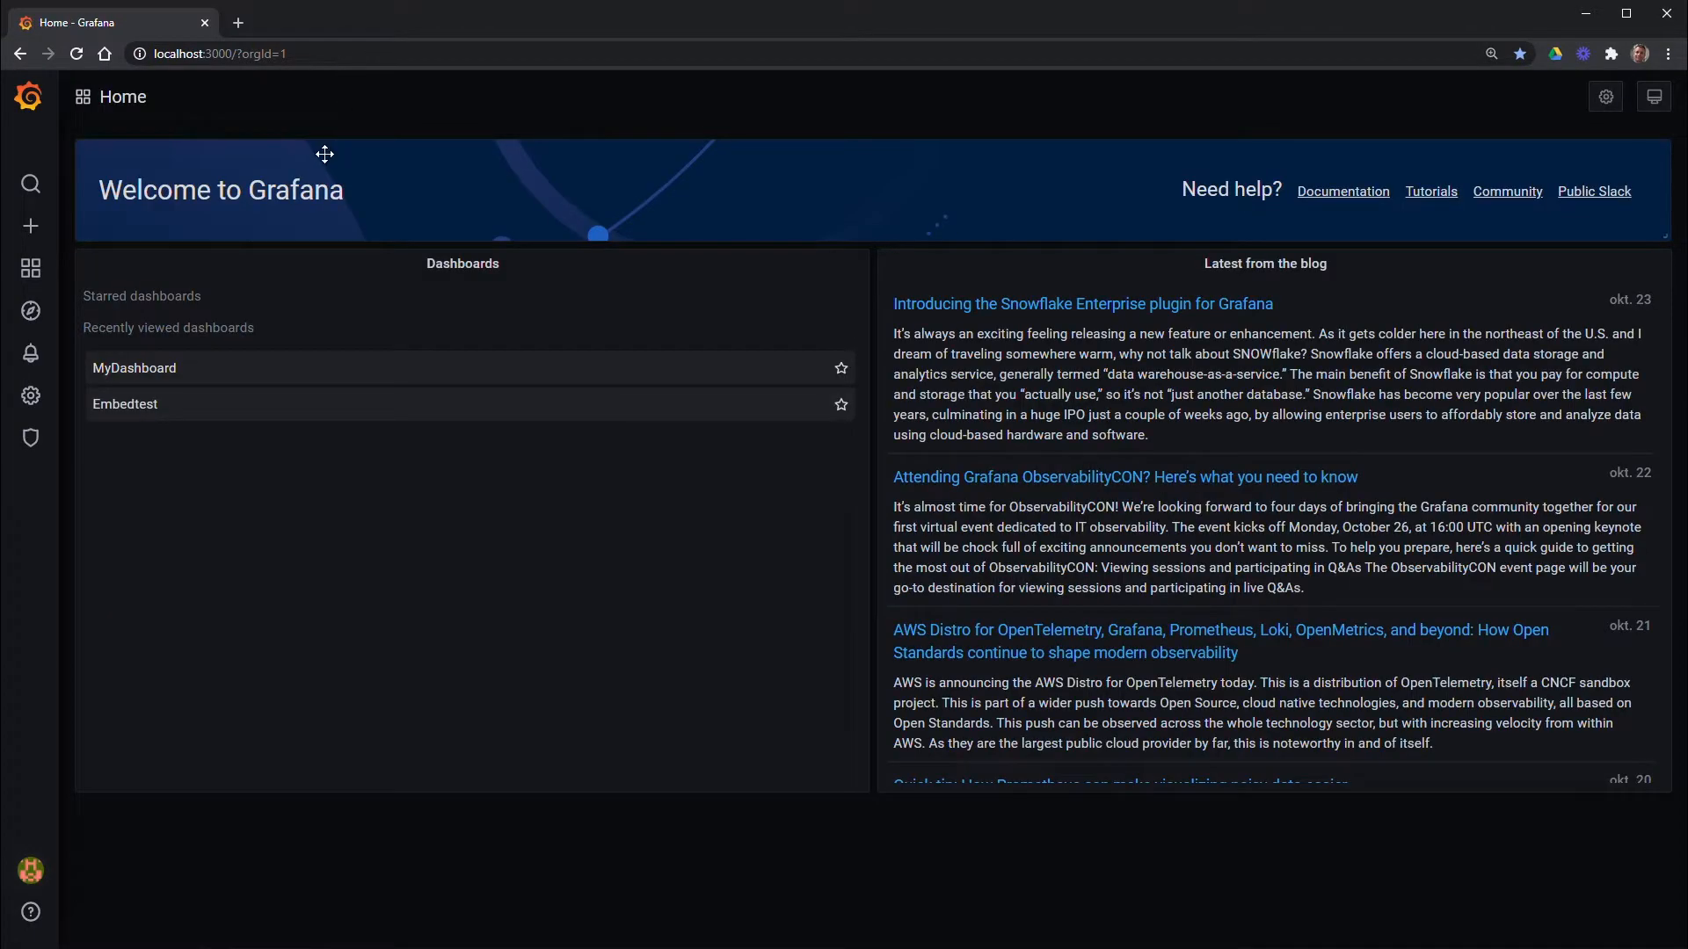
From Configuration > Data Sources, start adding a data source and find OPC UA under Others
mouse_move(36, 400)
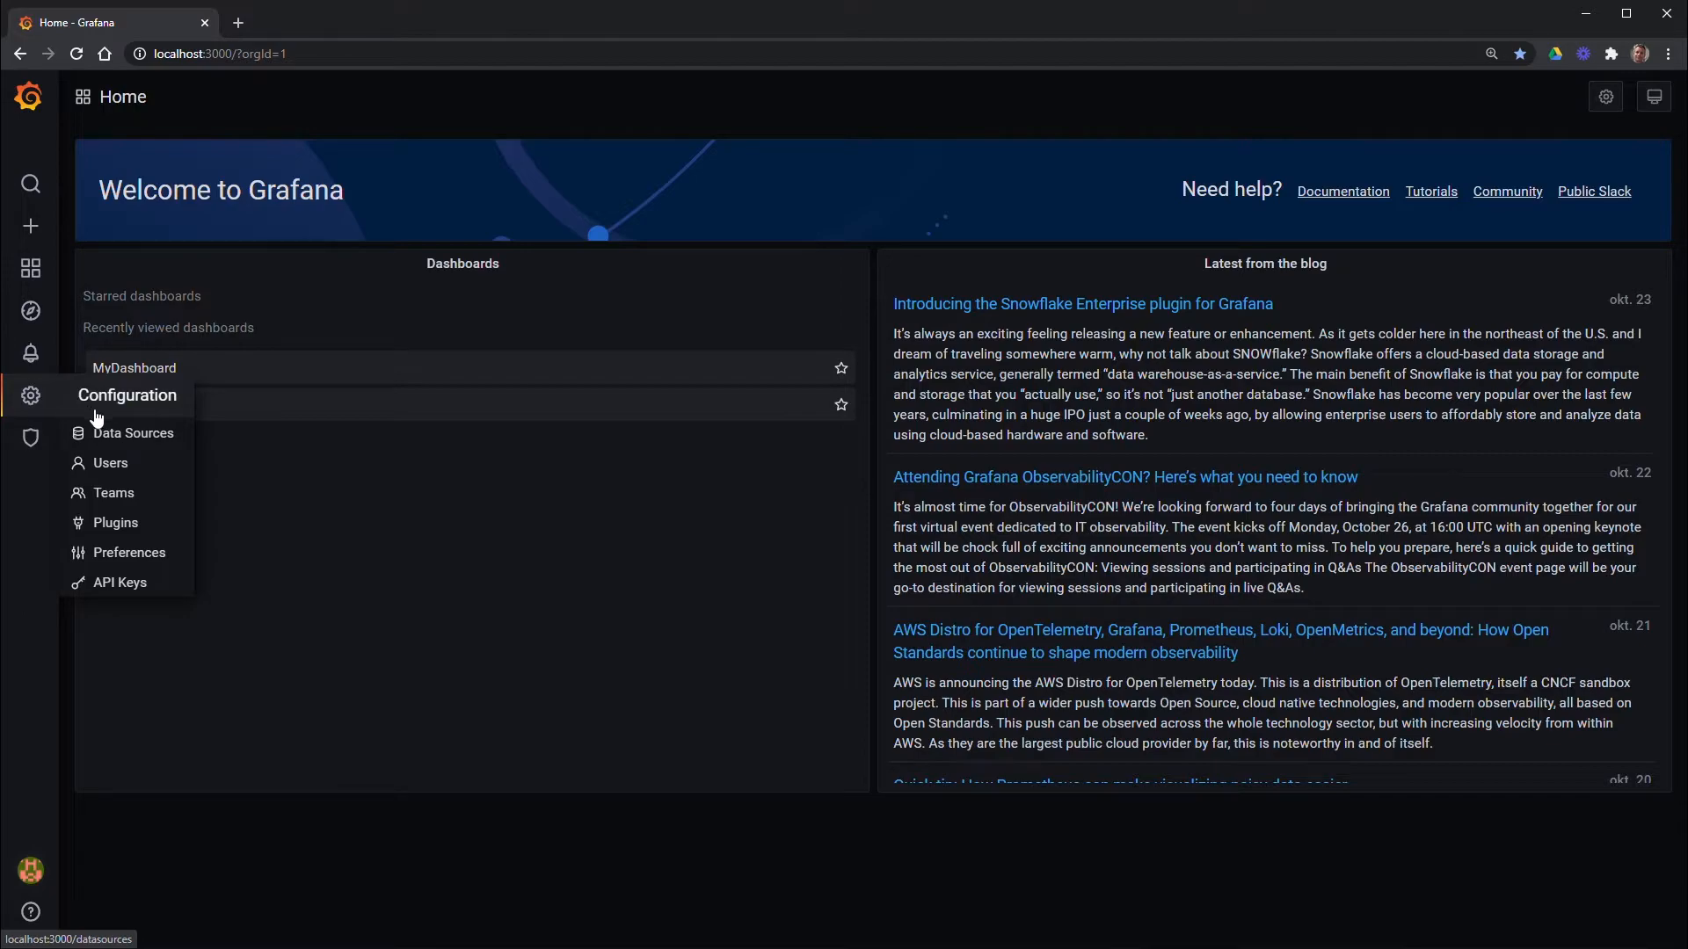
left_click(136, 435)
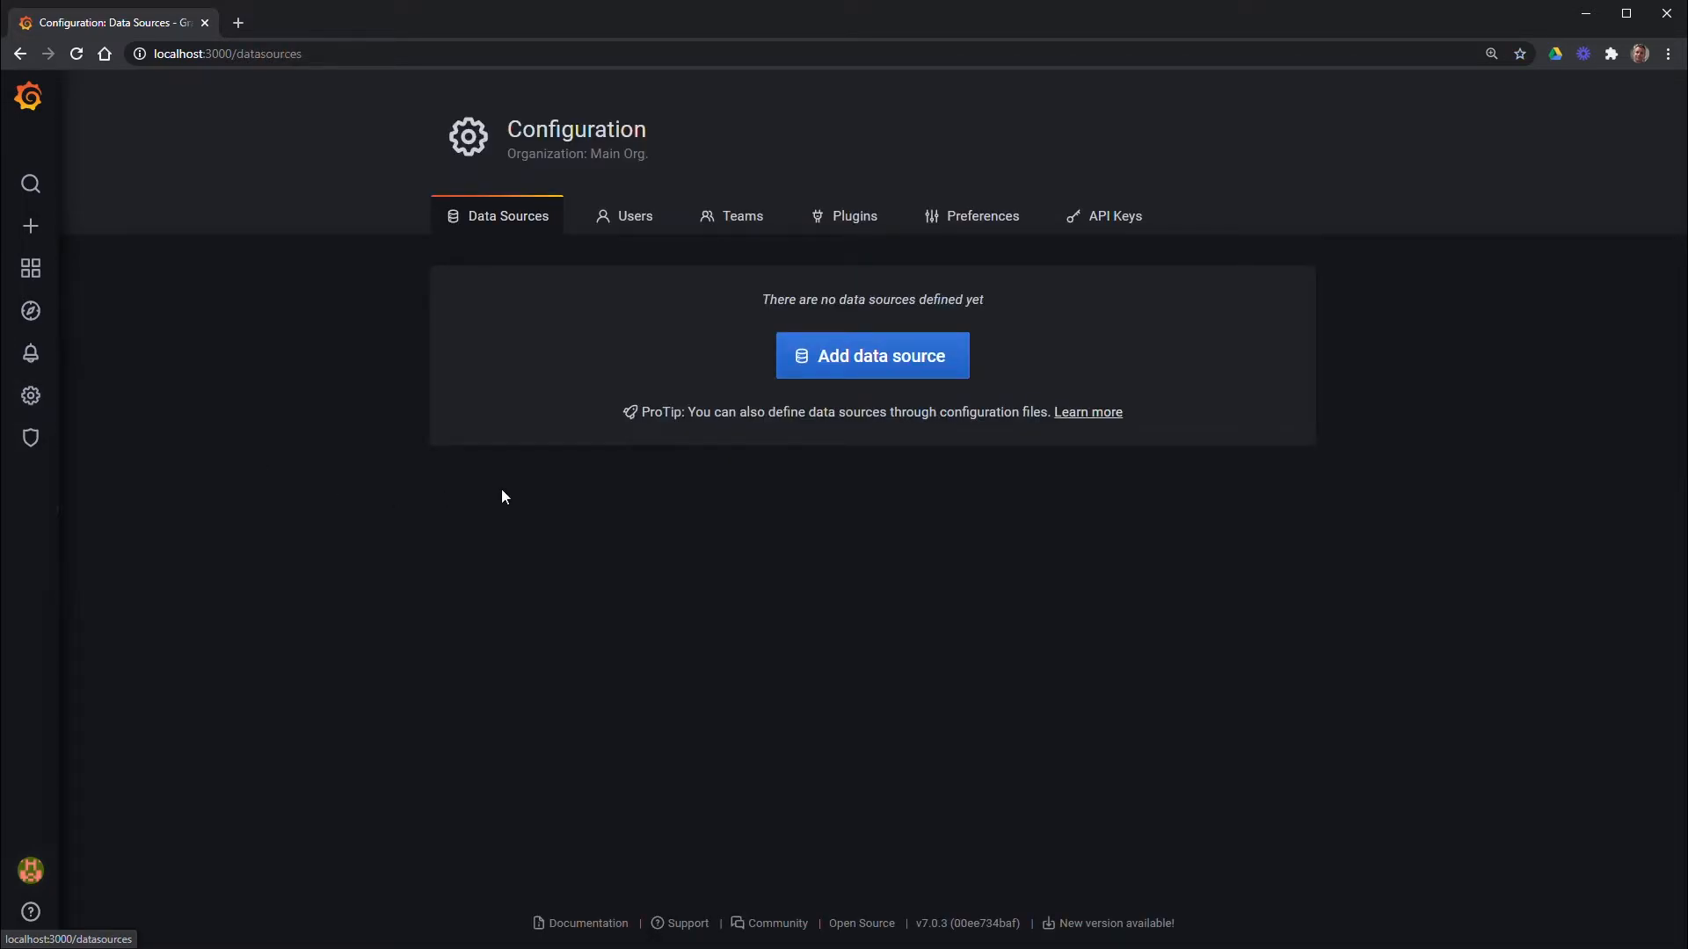
left_click(875, 367)
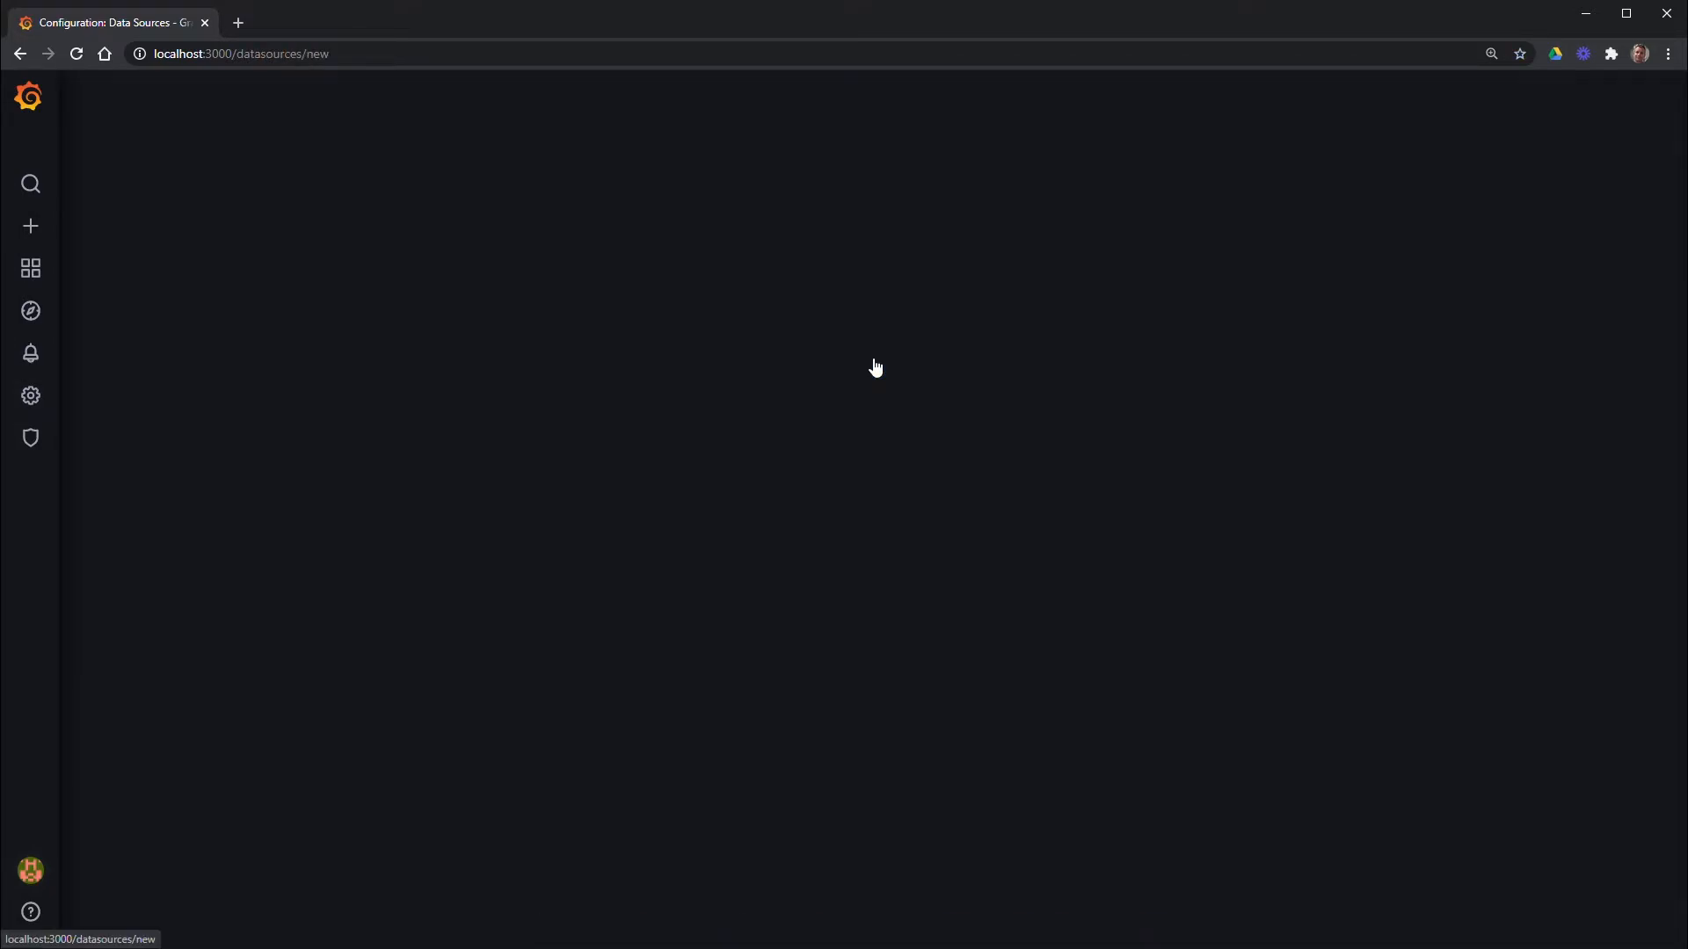
scroll(875, 368, "down", 10)
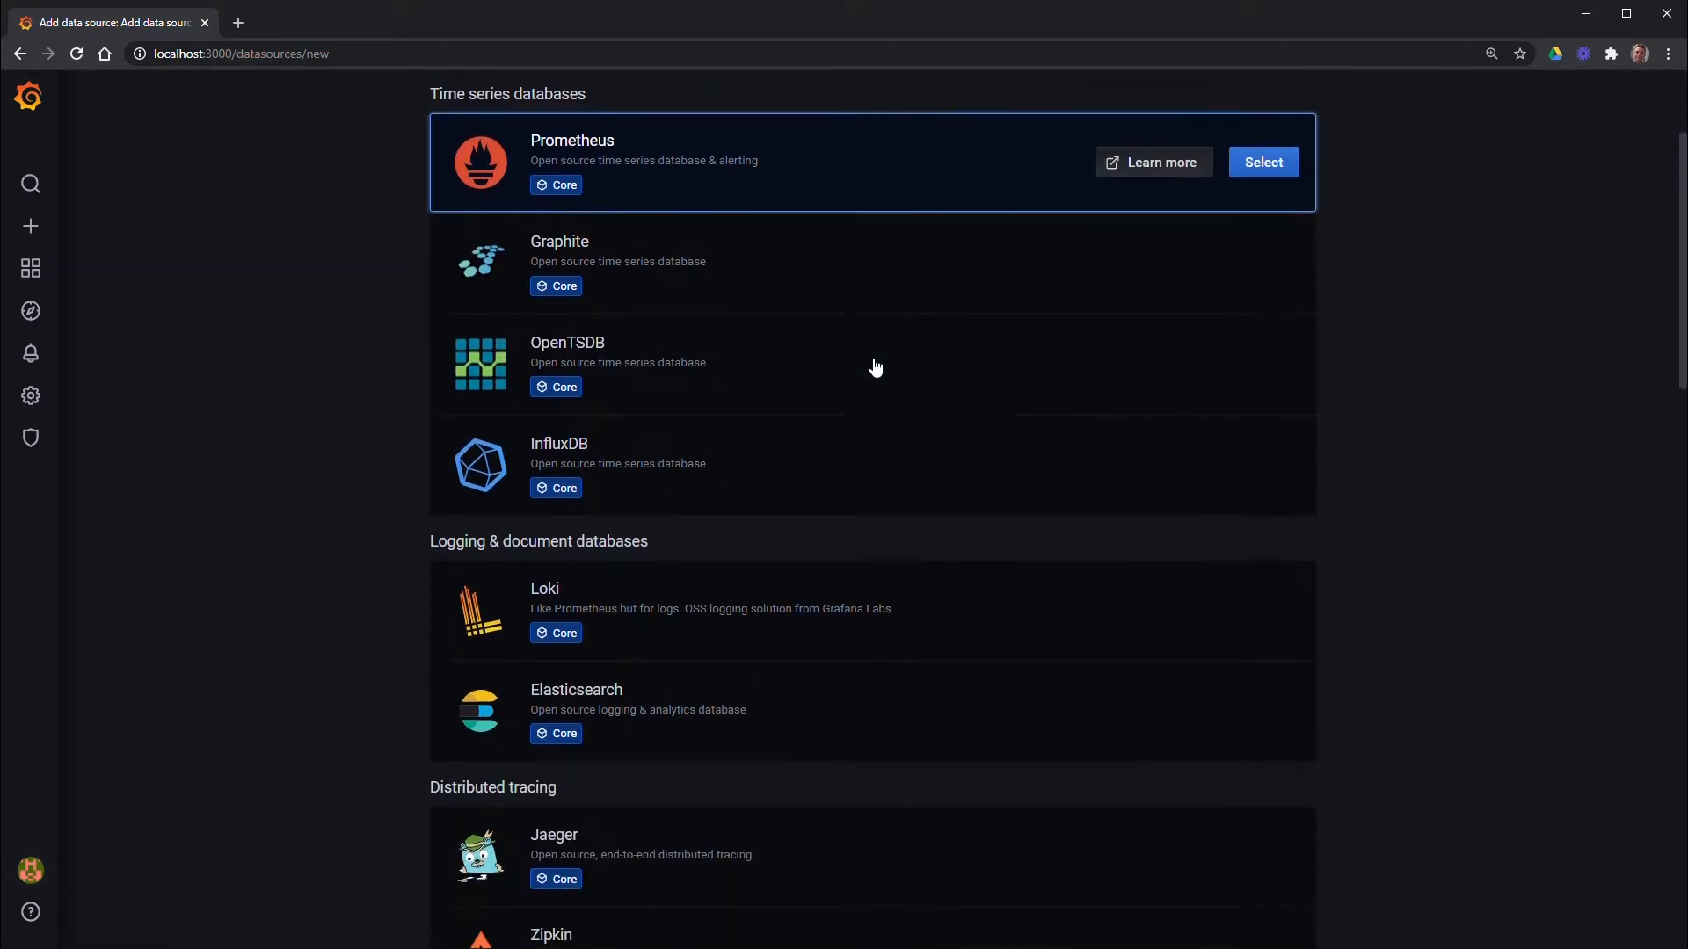
scroll(875, 368, "down", 10)
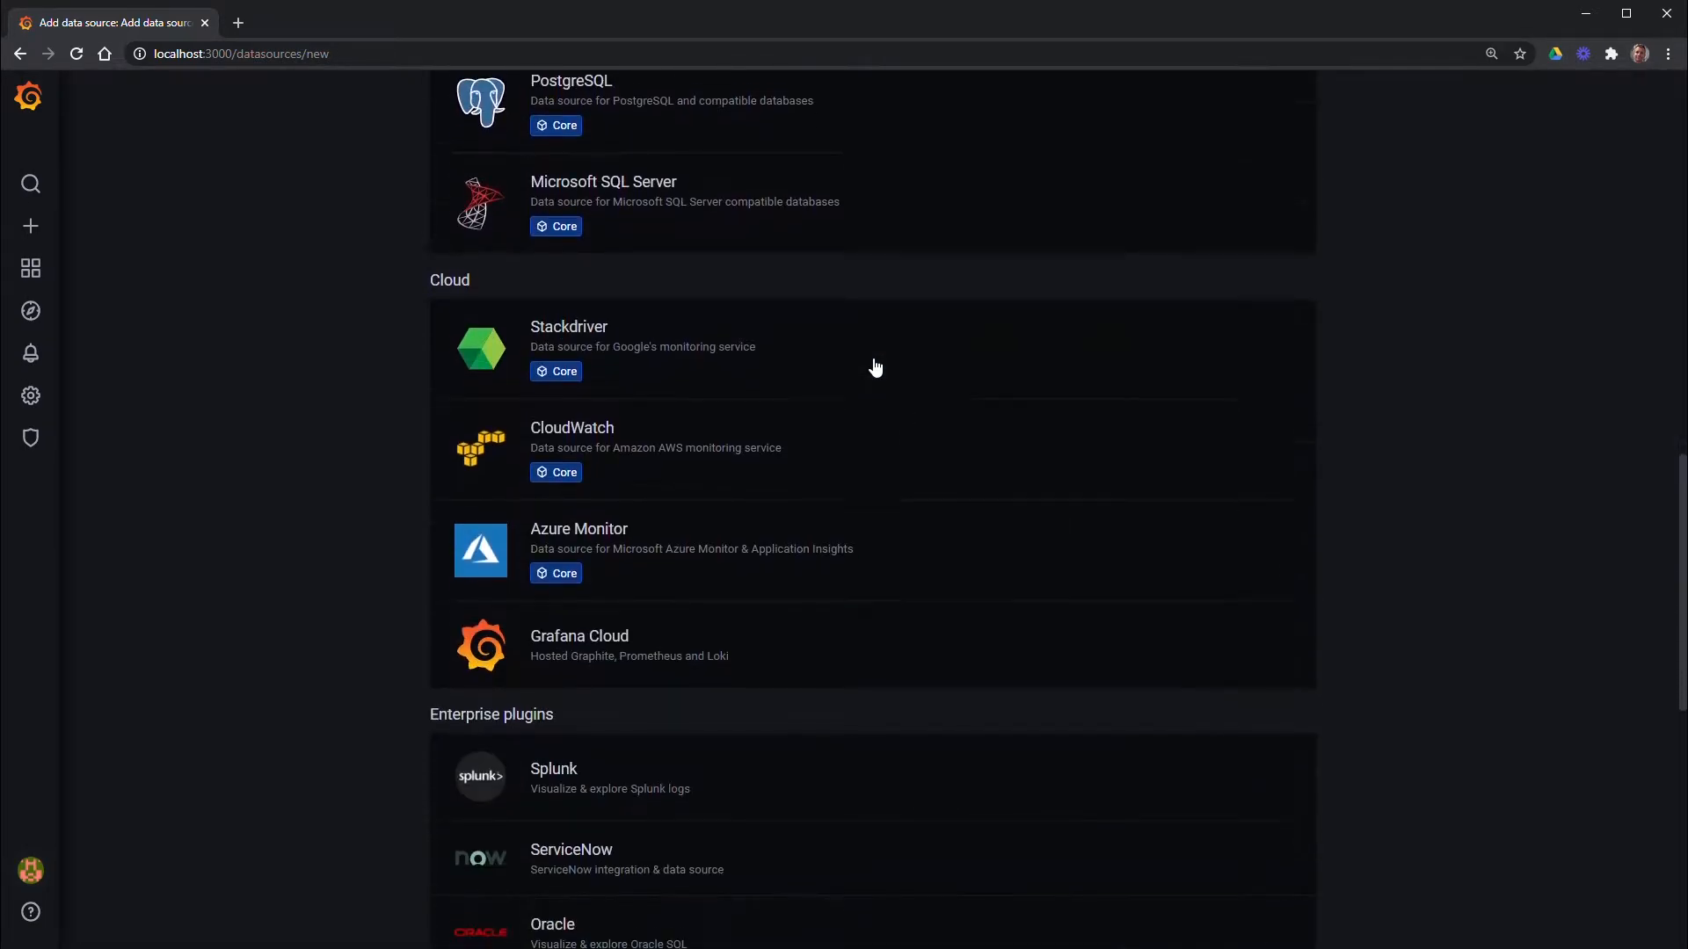
scroll(876, 368, "down", 2)
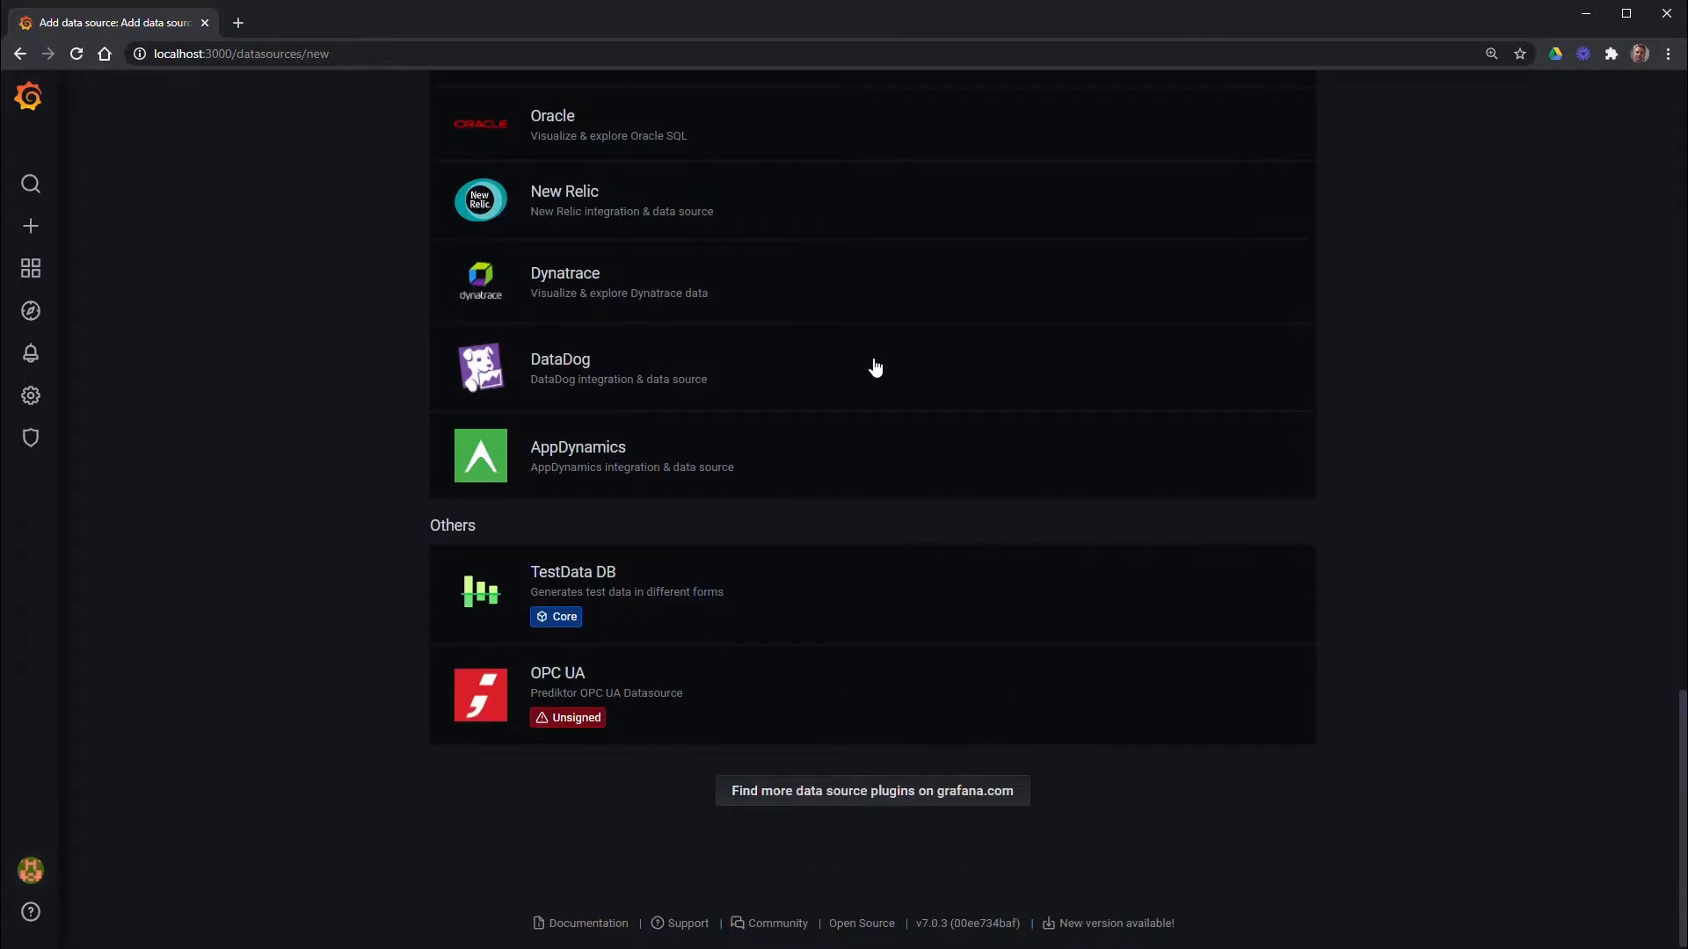
left_click(631, 691)
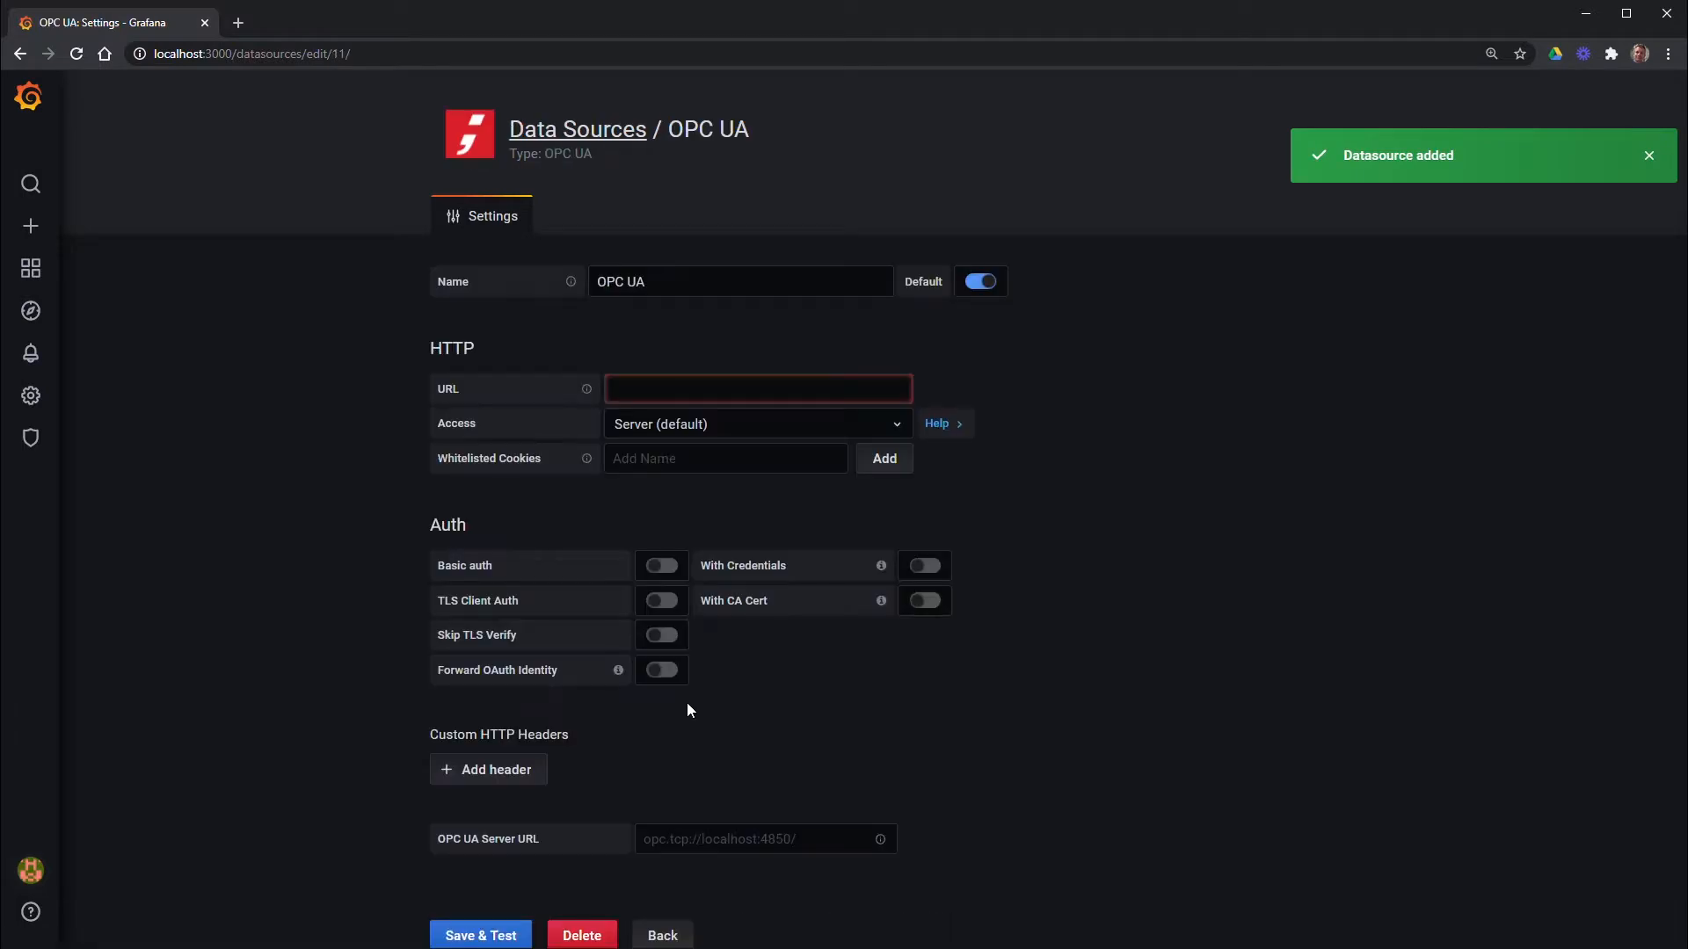
left_click(651, 395)
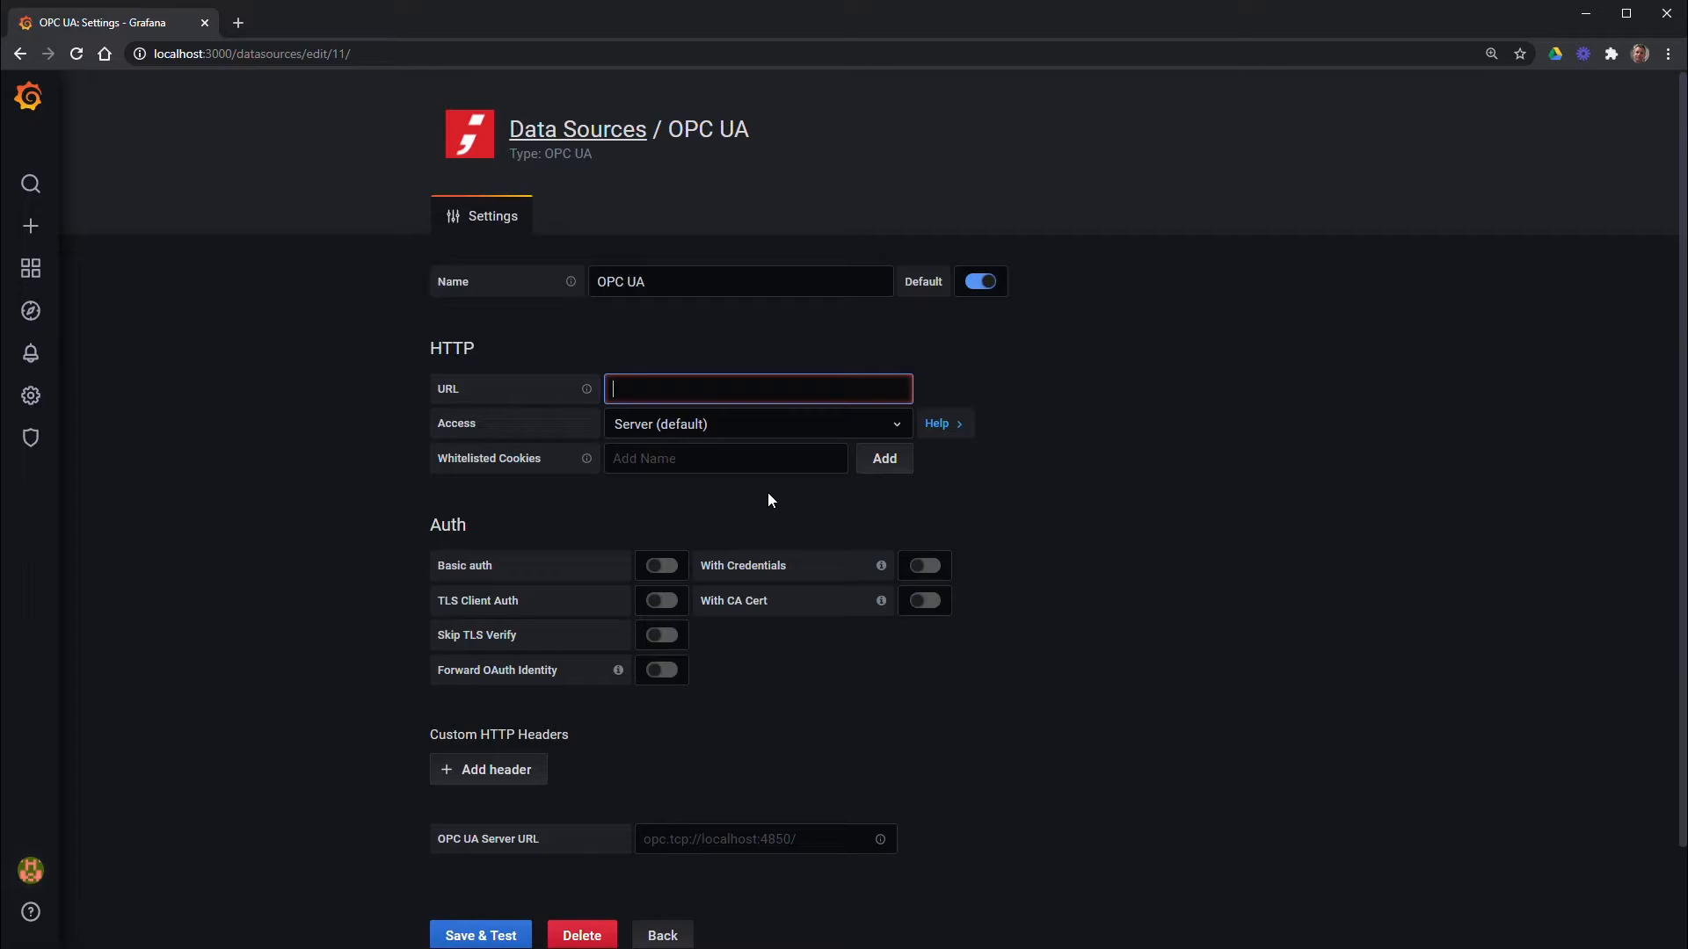
type("http://localhost:5000/api/Grafana")
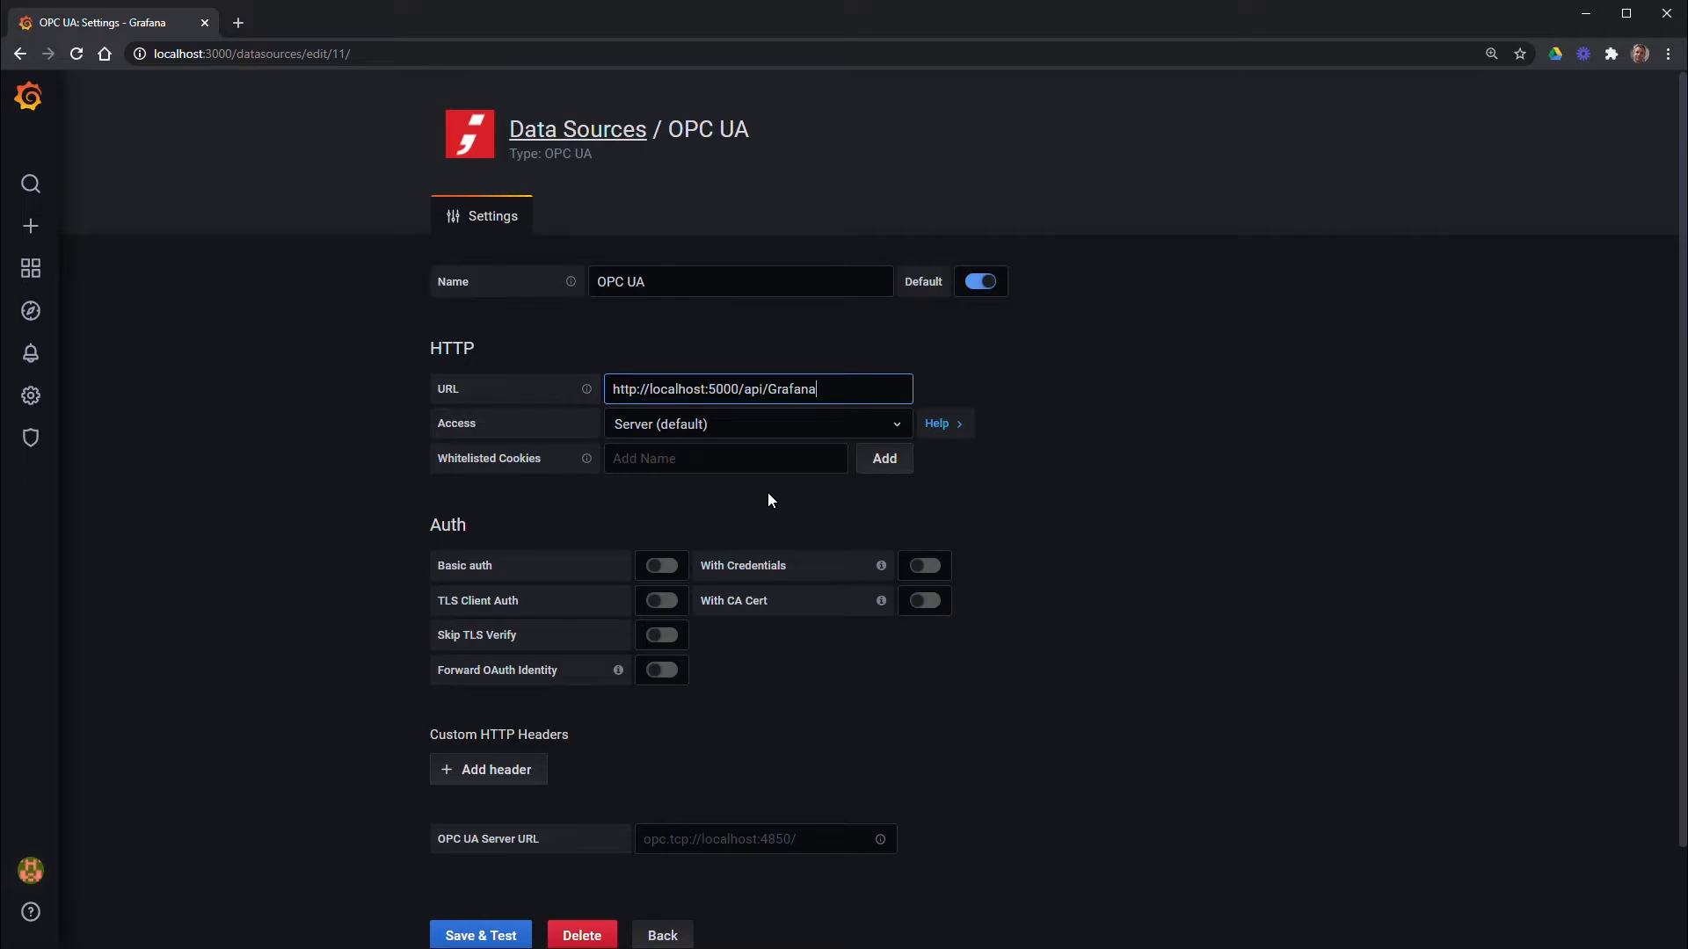
left_click(671, 842)
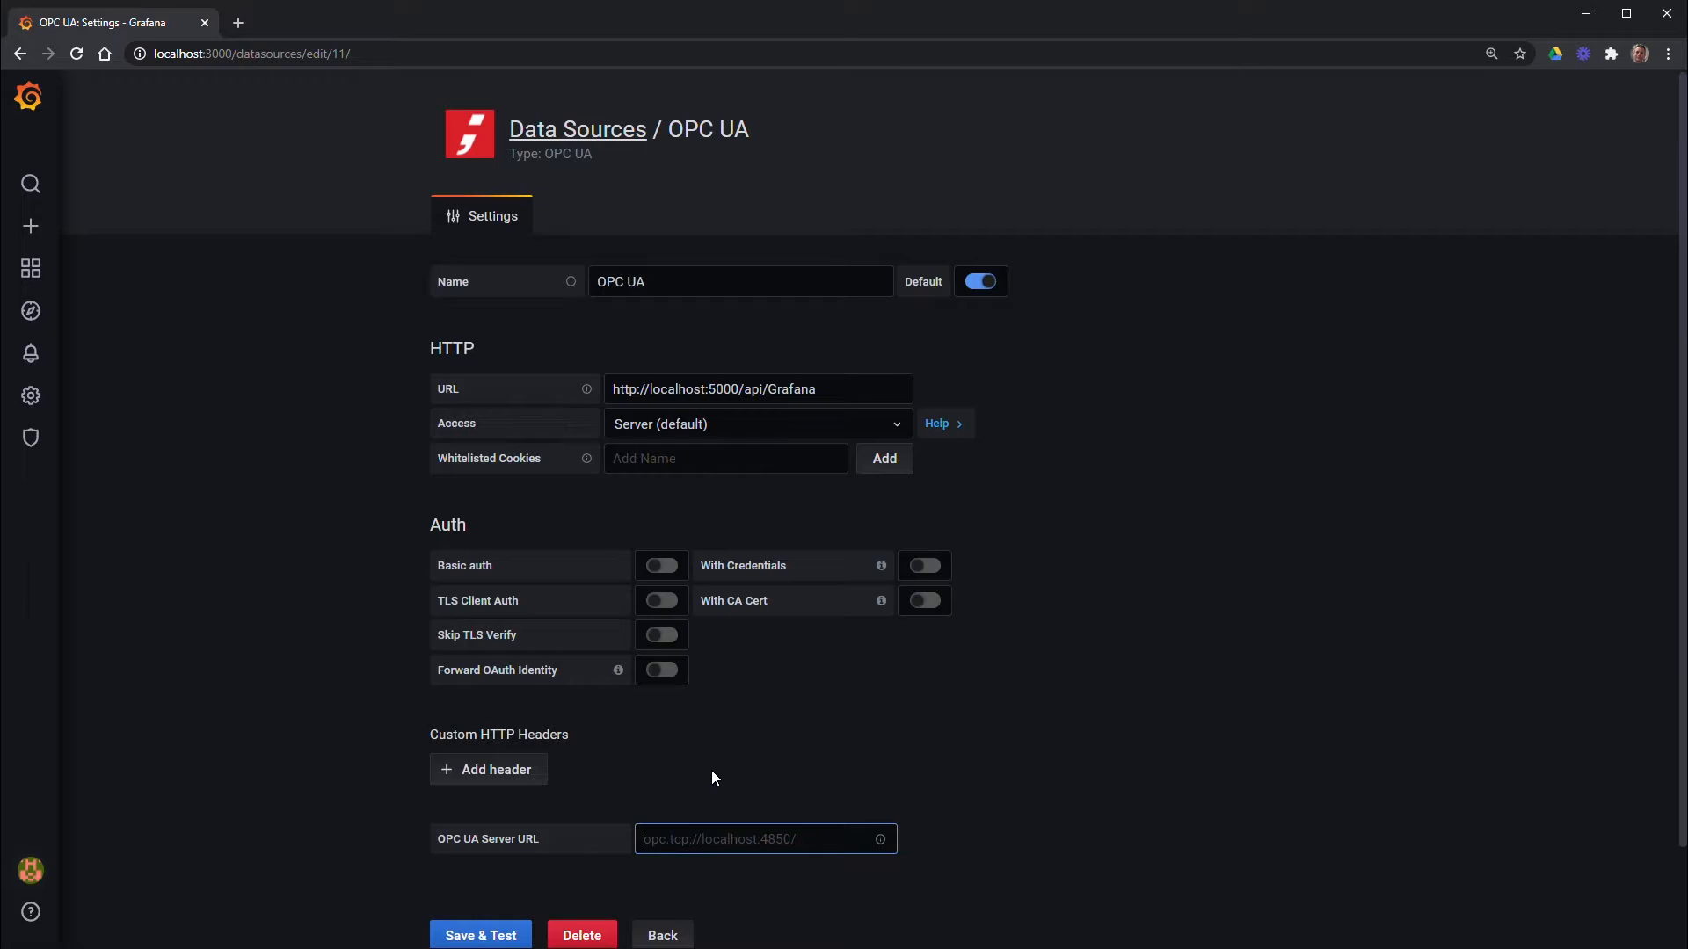
type("opc.tcp://localhost:4850")
Save and test the data source until it reports working, then return to the data sources list
left_click(505, 935)
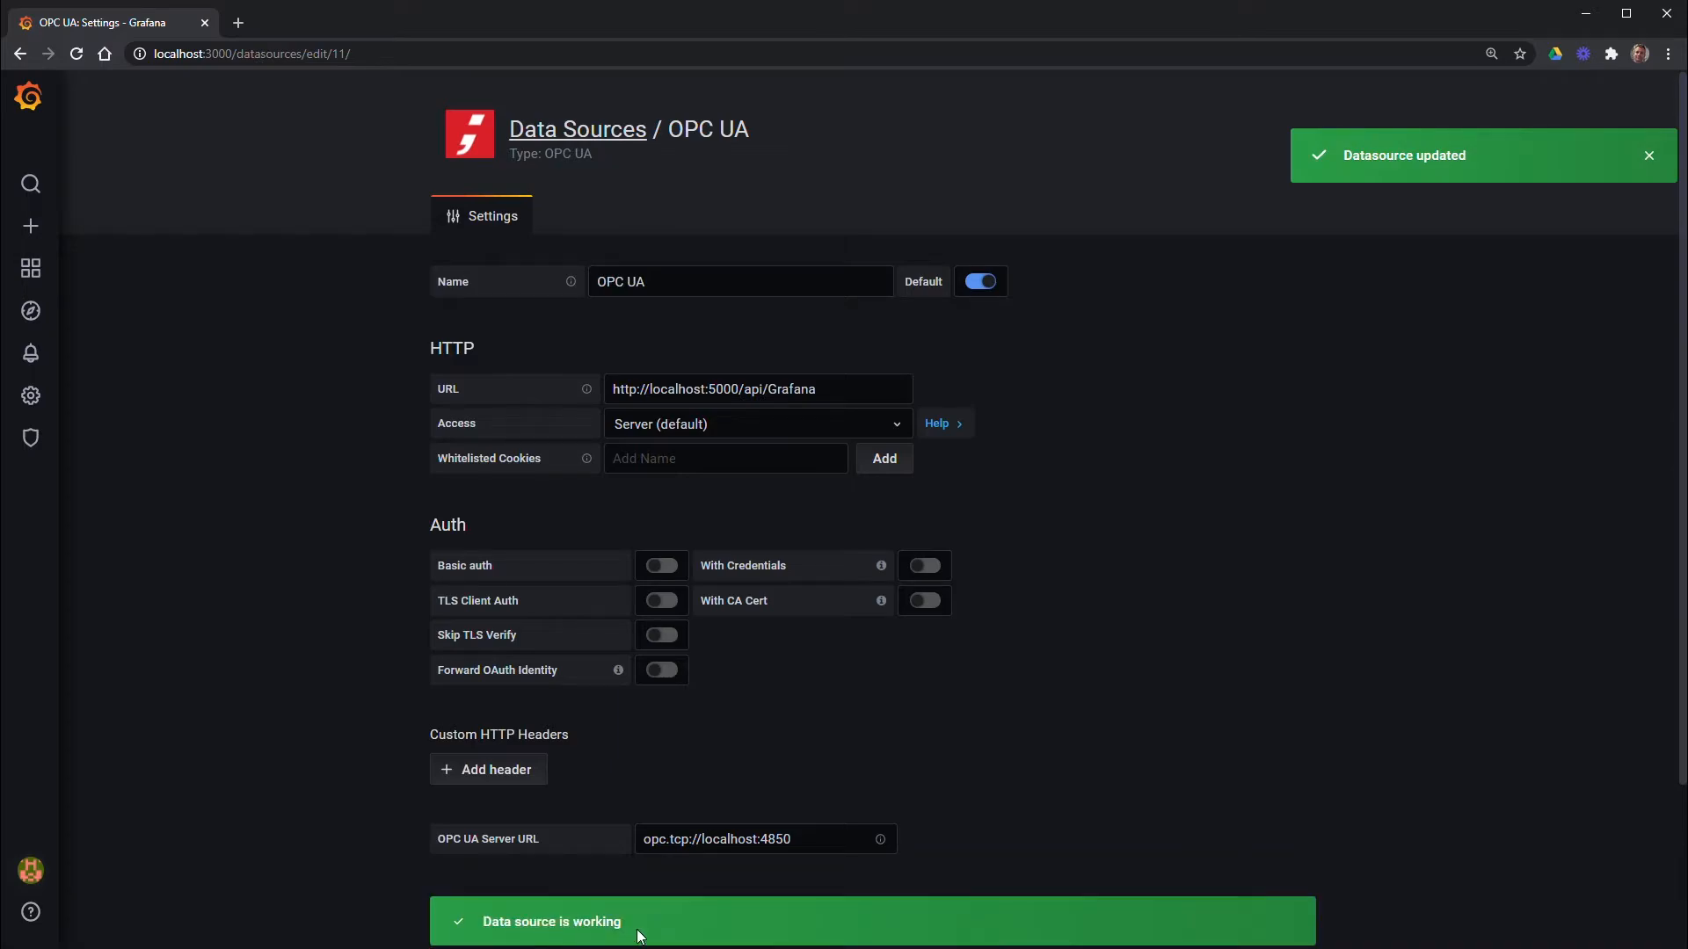
scroll(716, 894, "down", 2)
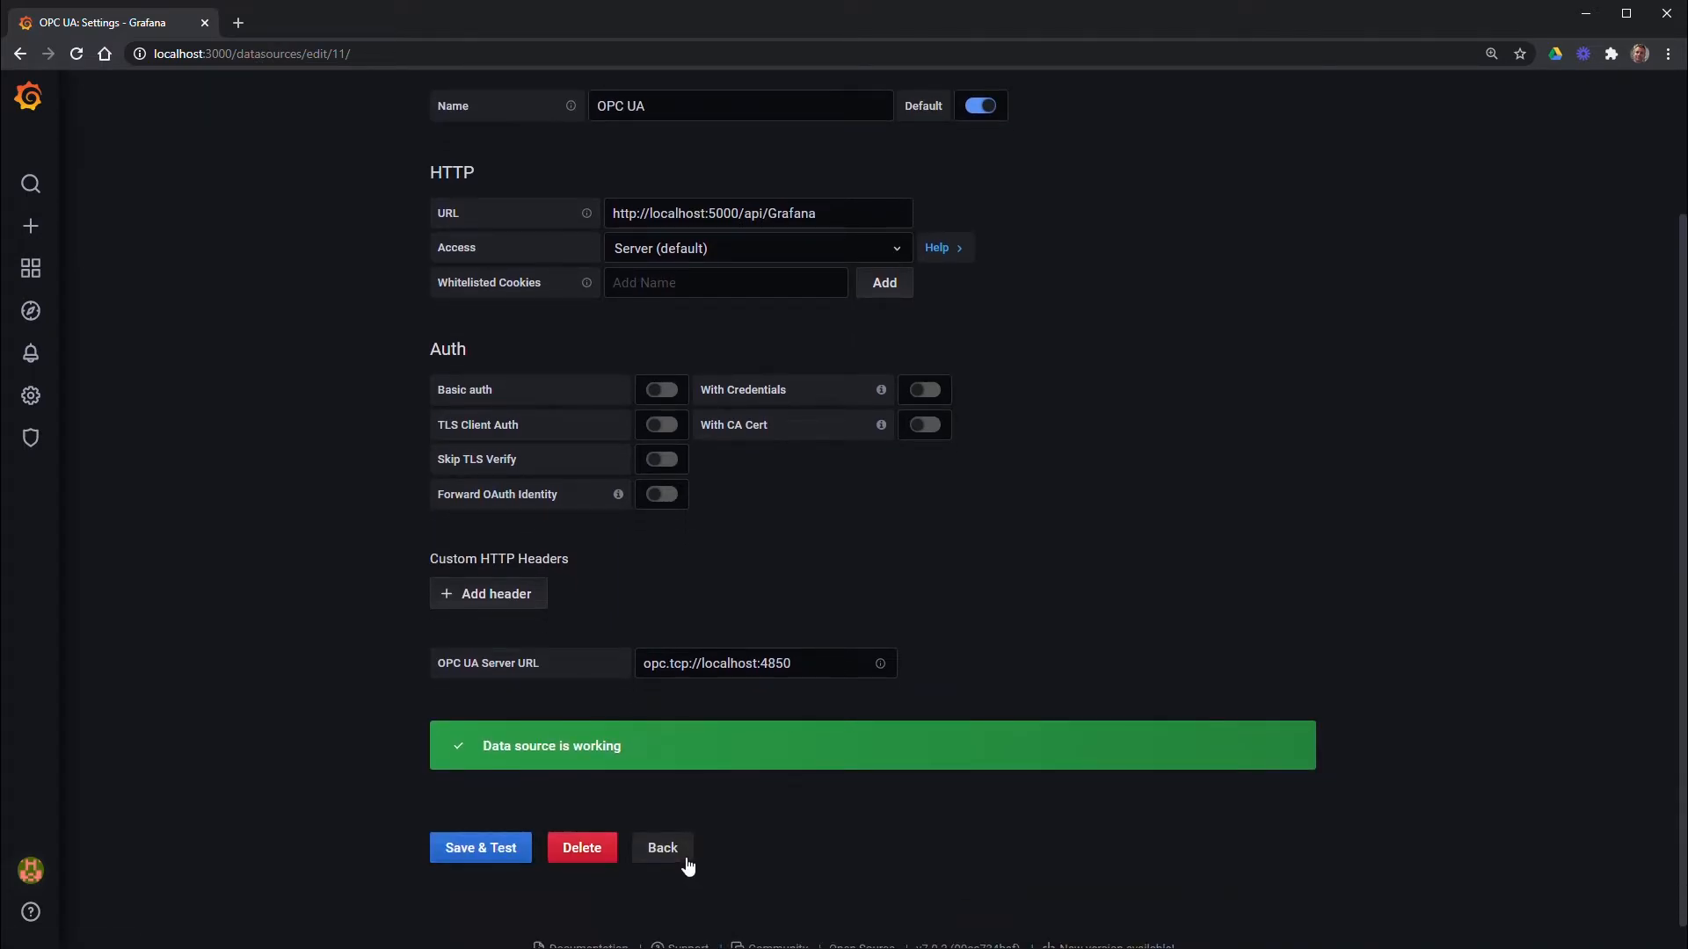
left_click(684, 857)
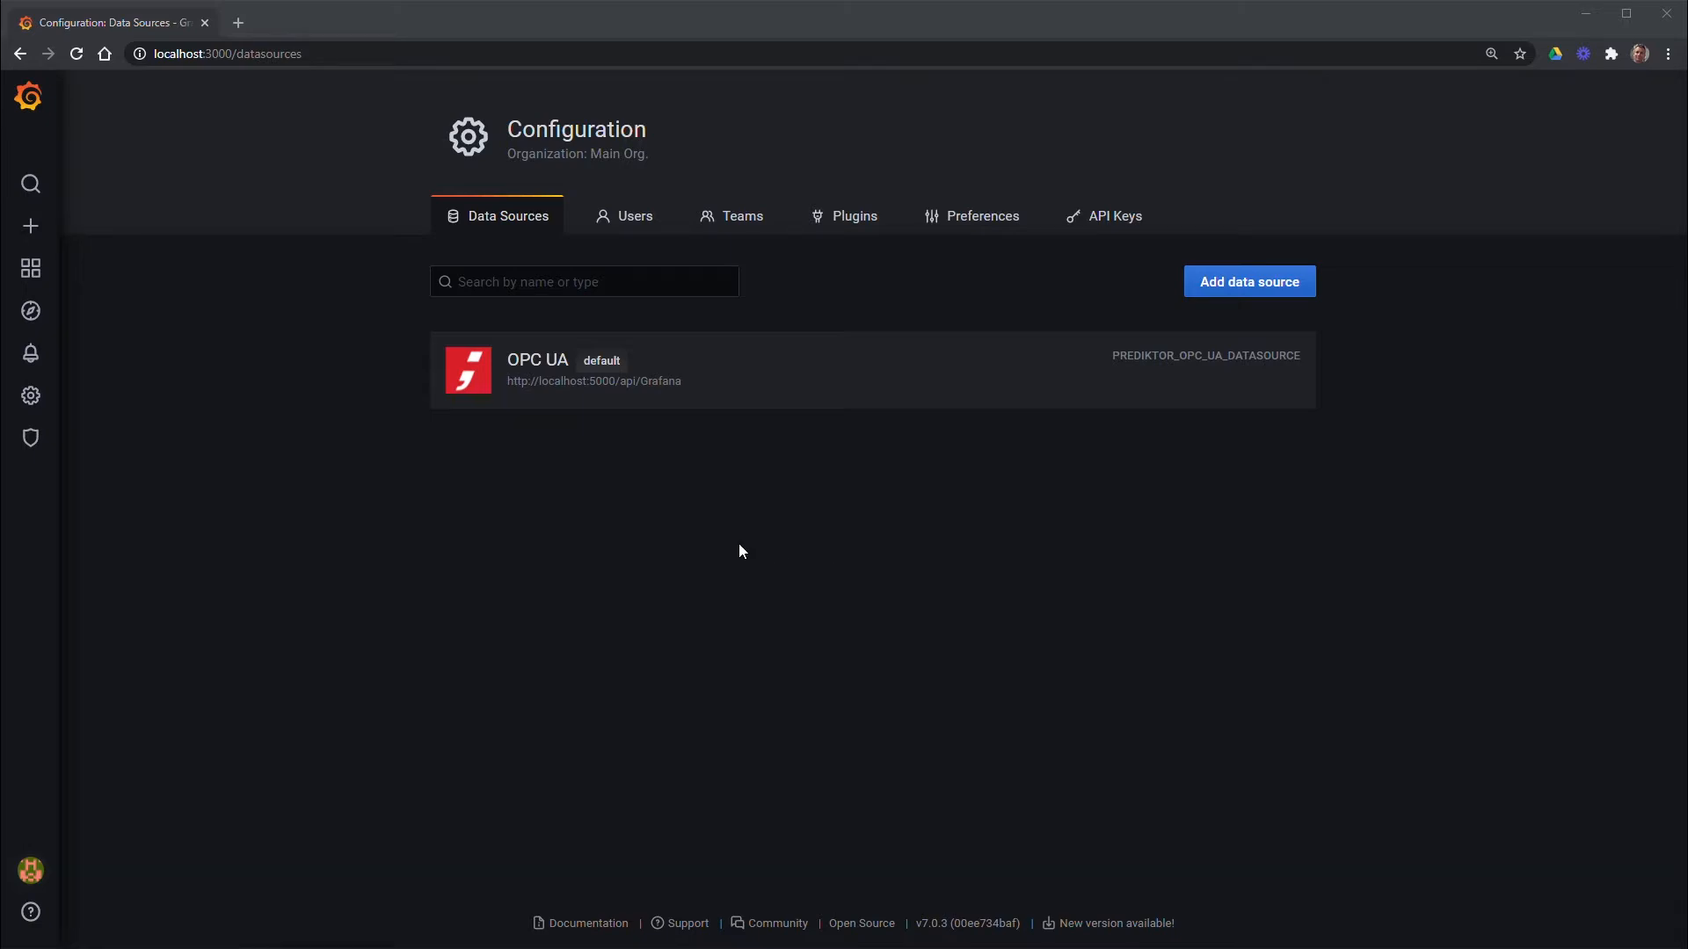
Create a new dashboard with a new panel that queries the OPC UA data source
left_click(32, 230)
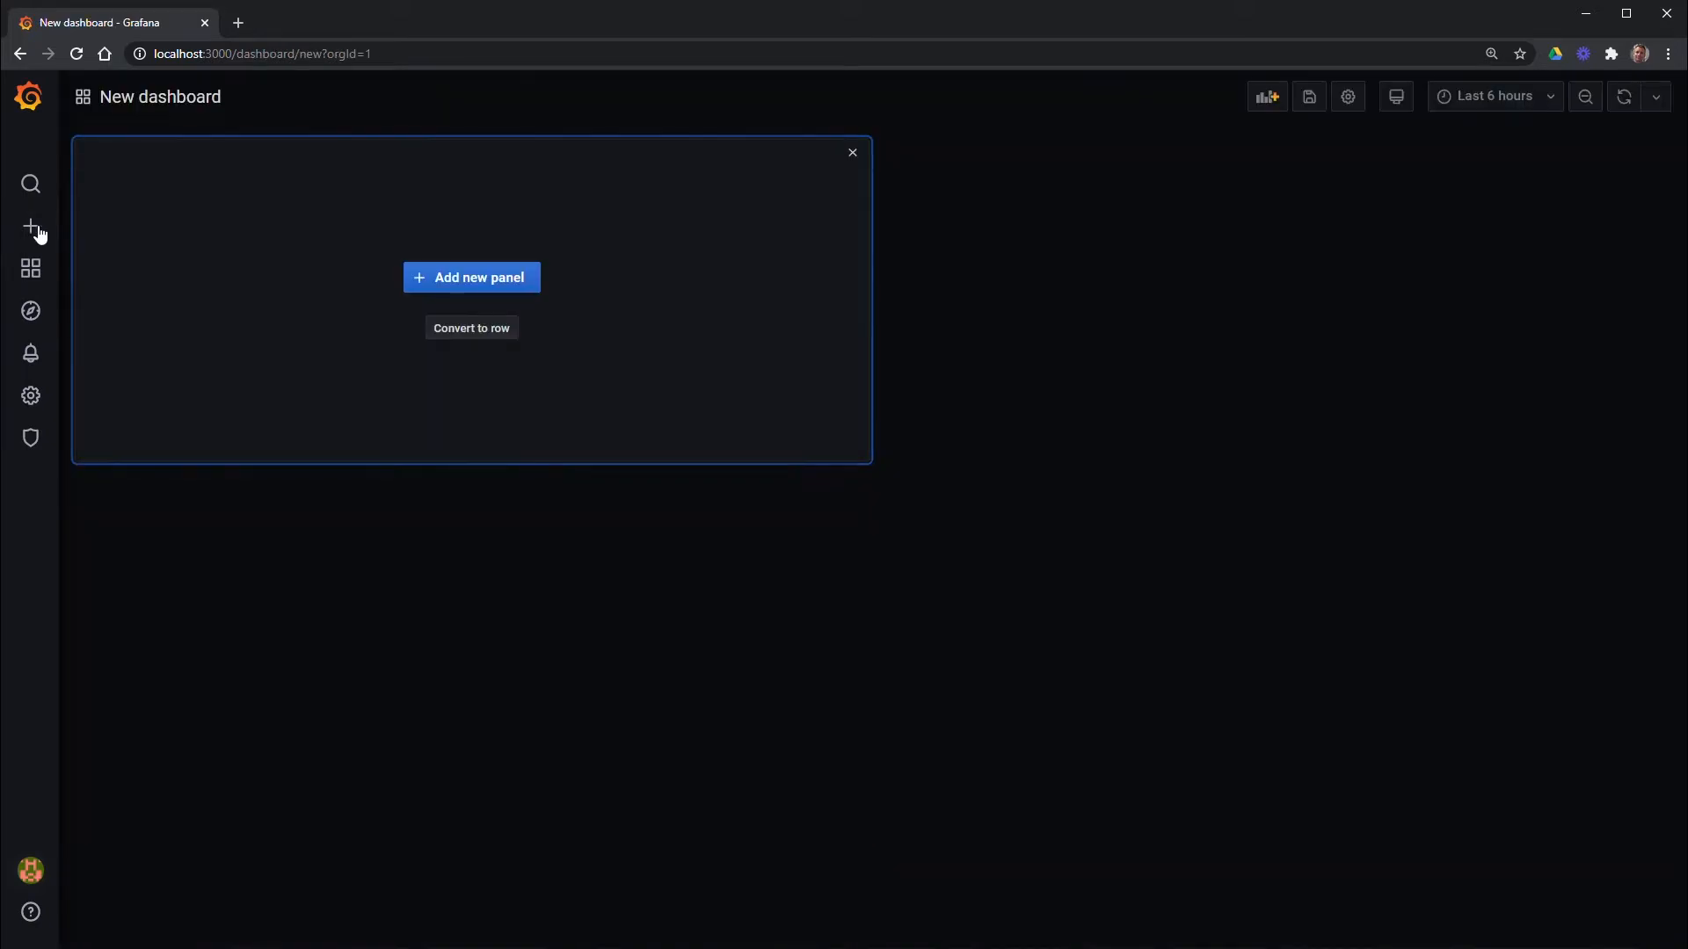
left_click(480, 293)
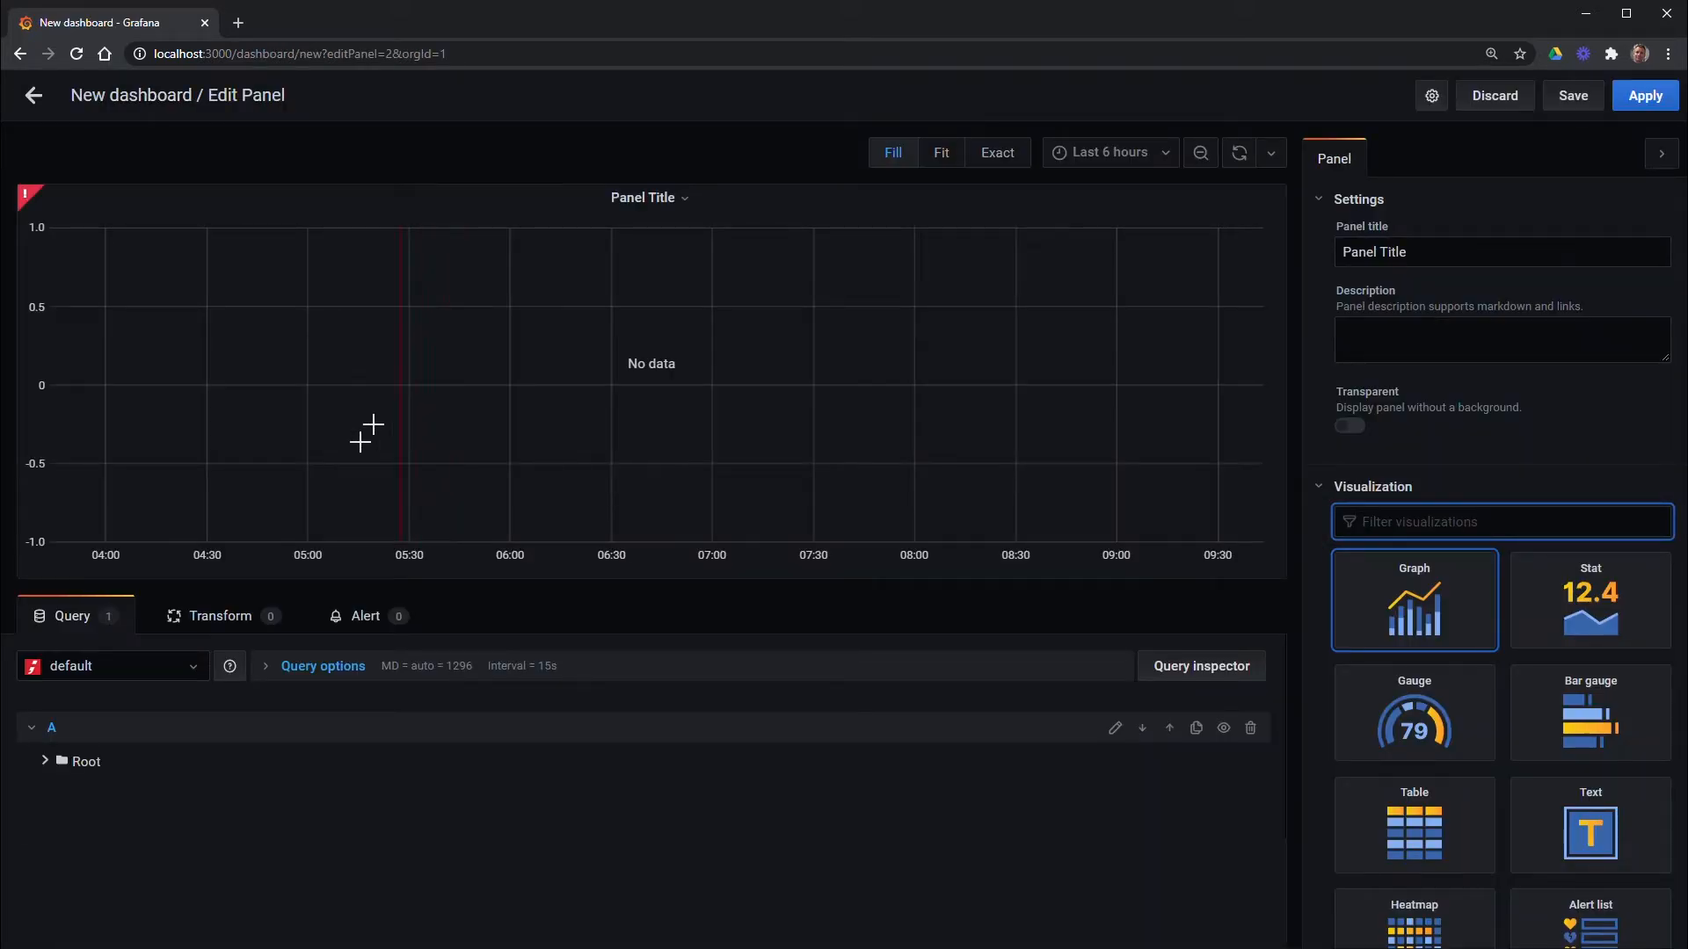
left_click(195, 665)
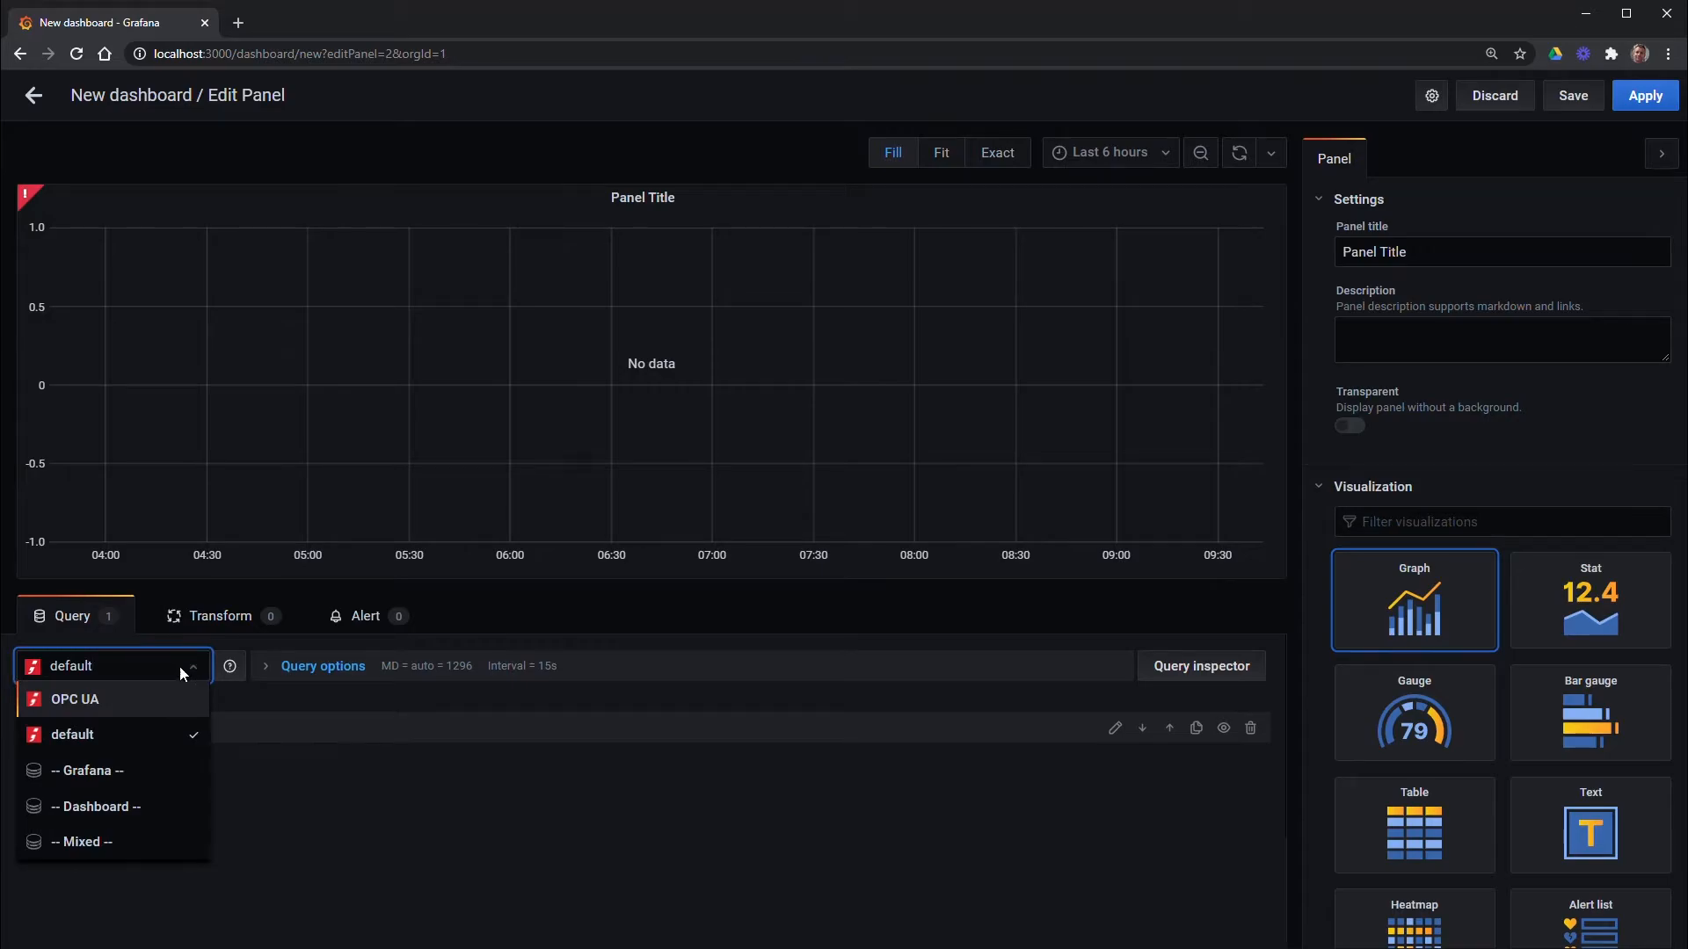
left_click(97, 699)
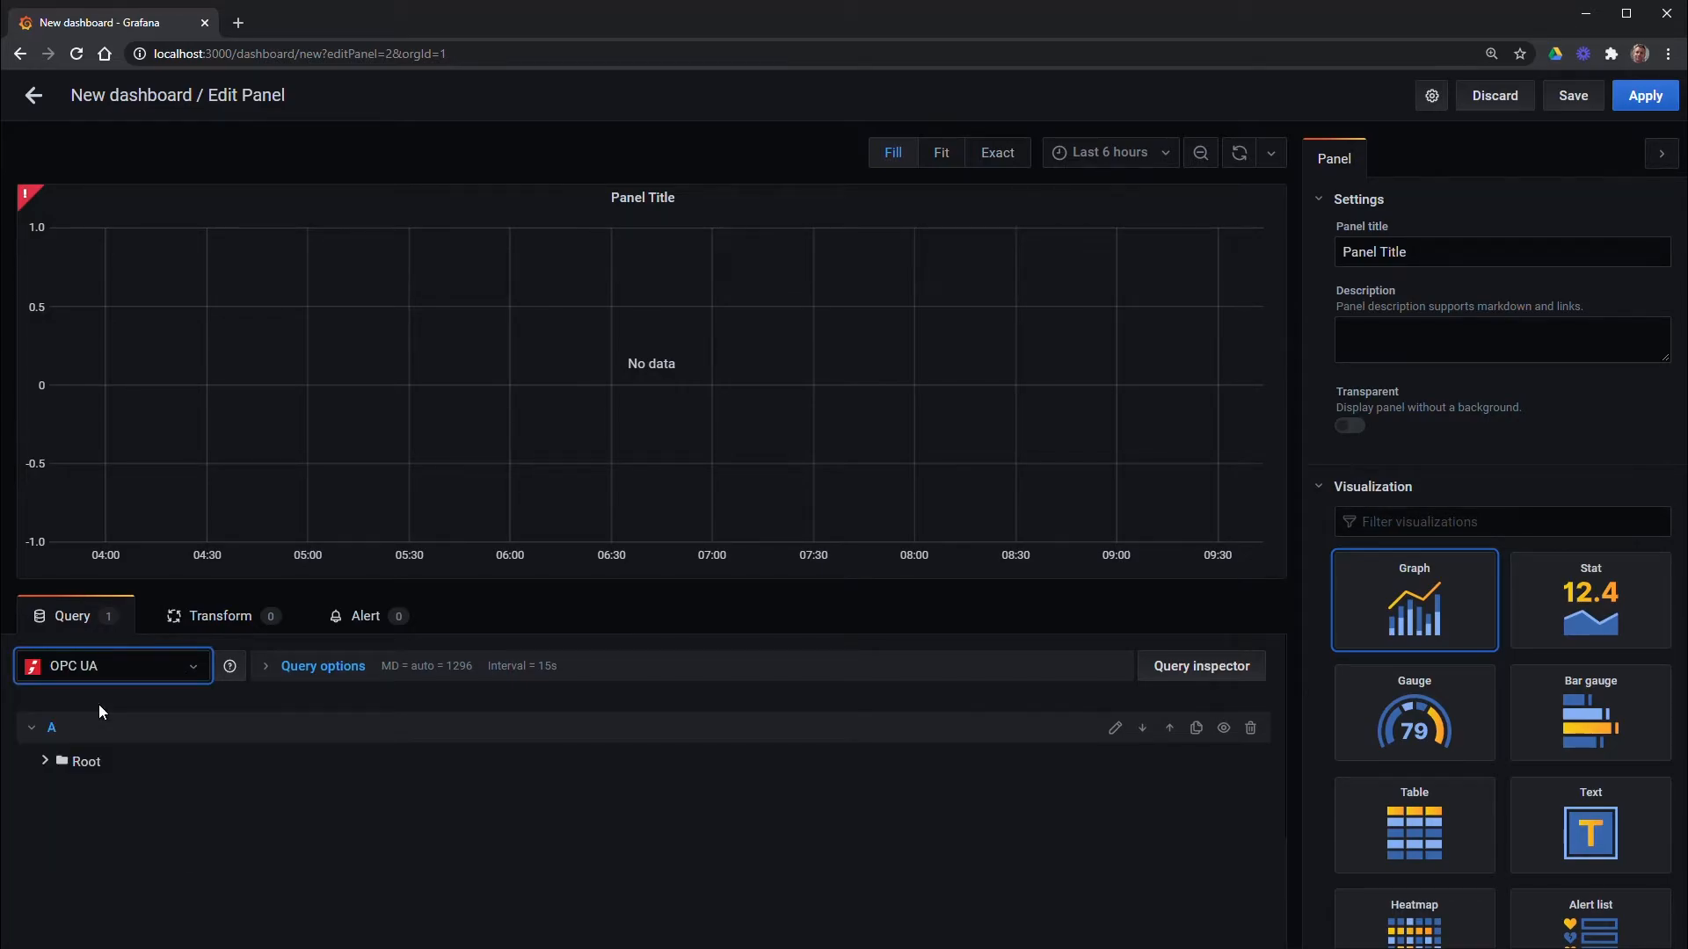
Expand the tag tree through Root > Objects > ApisHive > LocalhostWorker
left_click(46, 762)
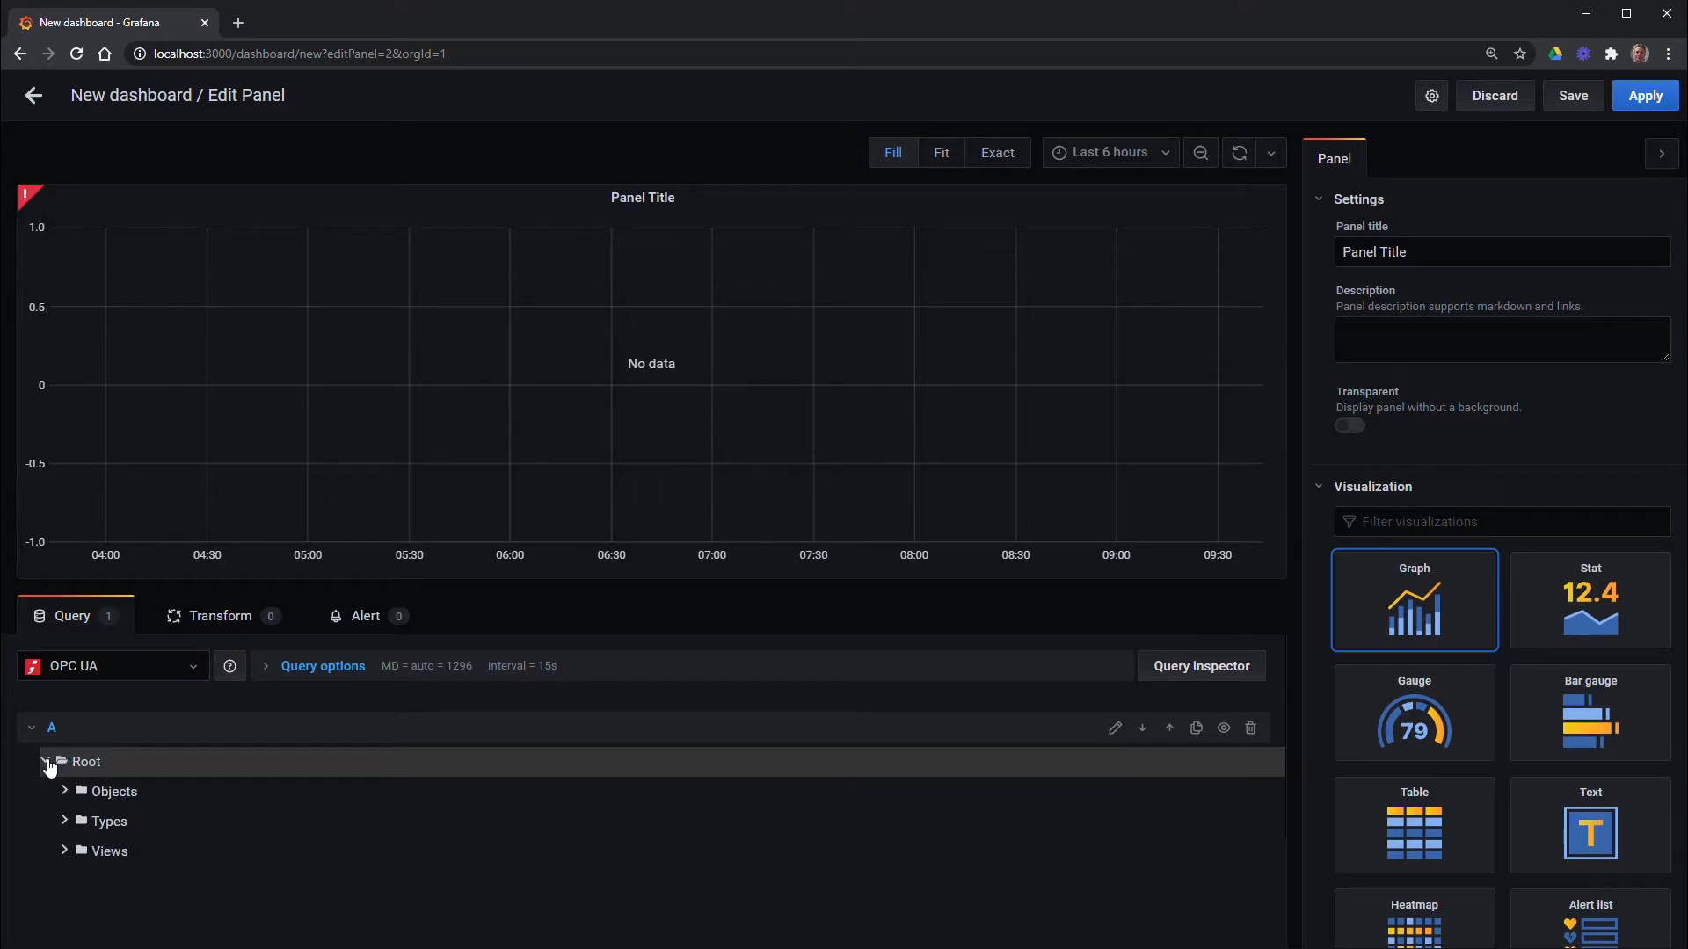
left_click(65, 793)
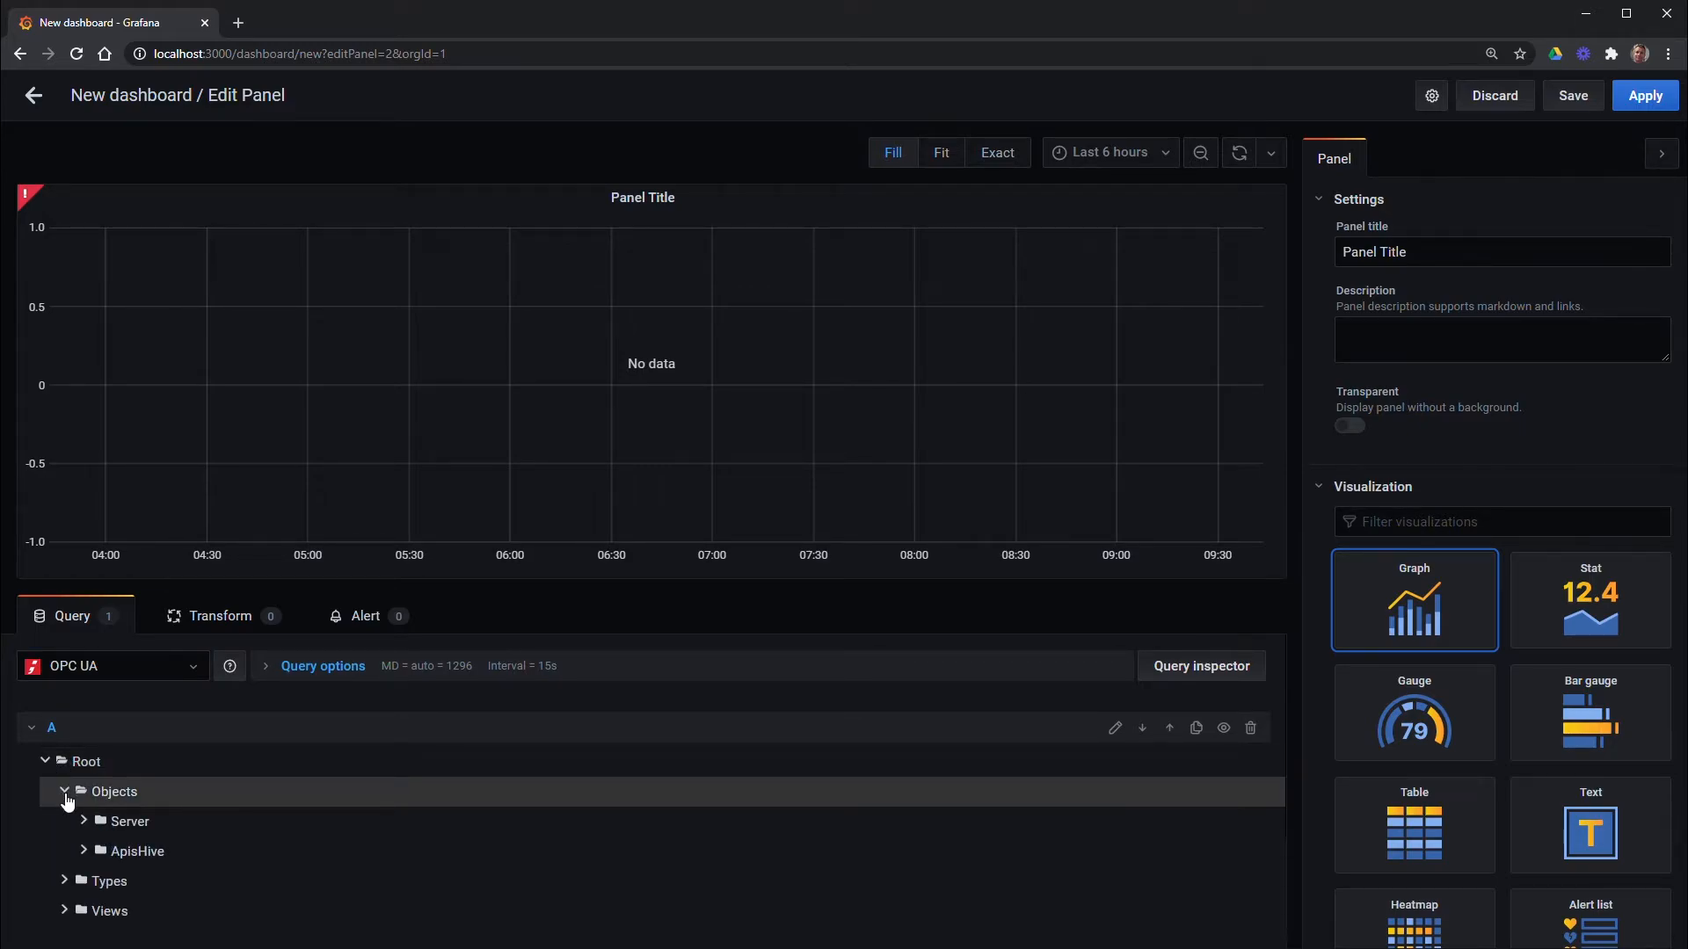
left_click(83, 852)
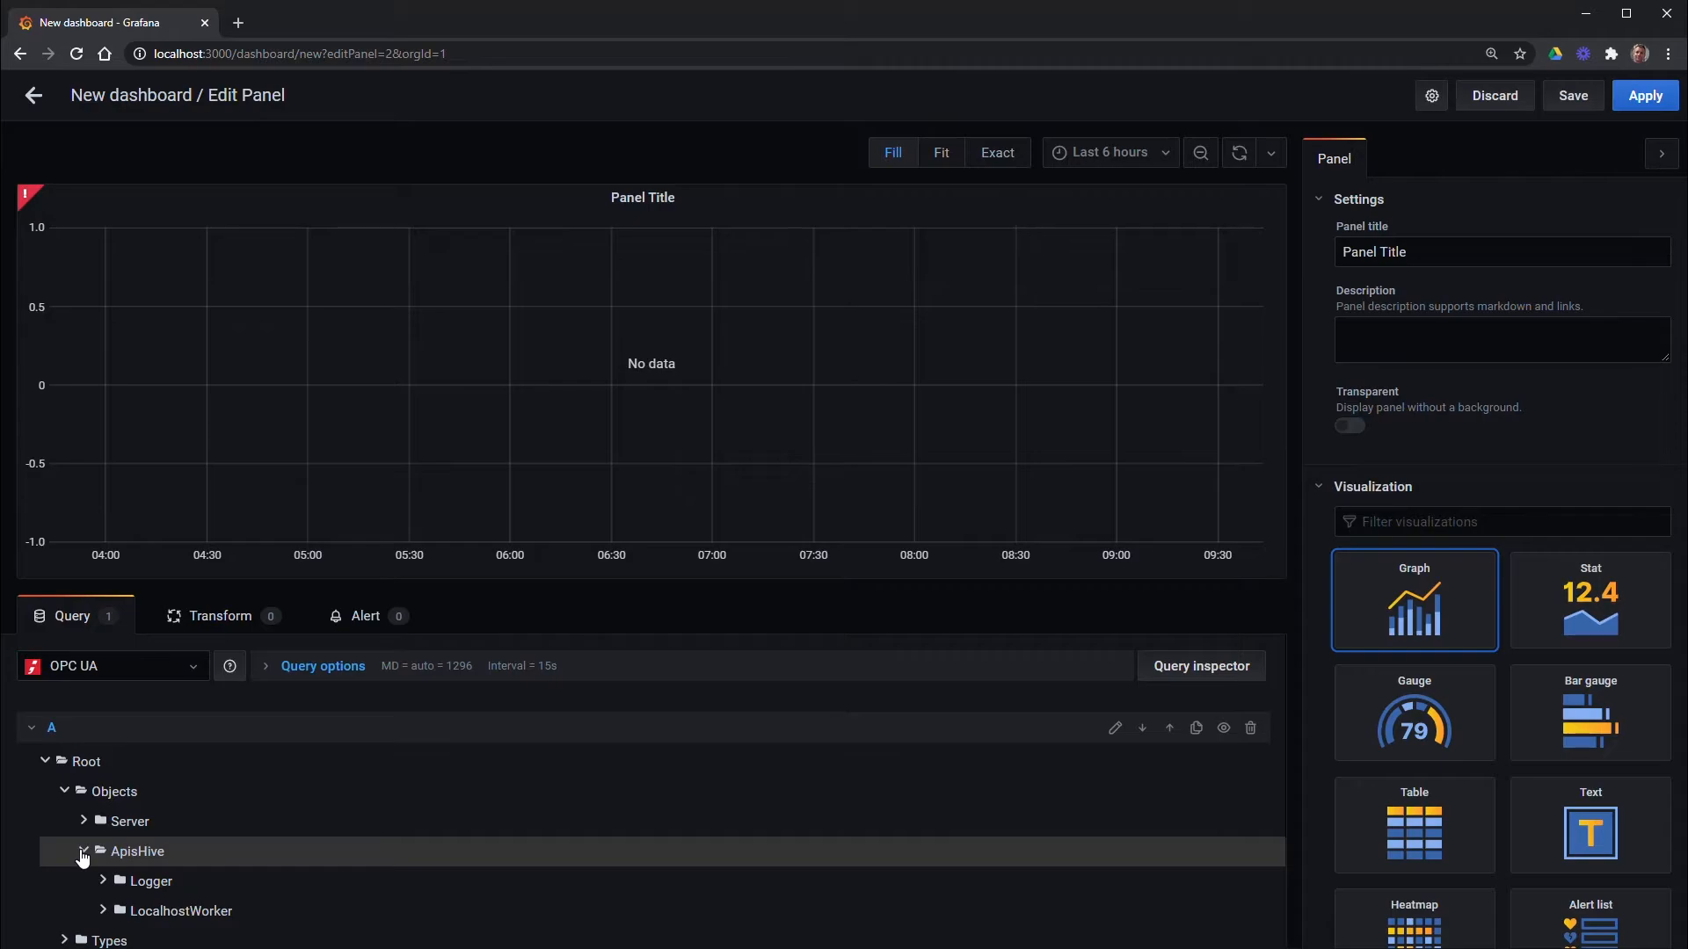
left_click(103, 912)
scroll(308, 846, "down", 5)
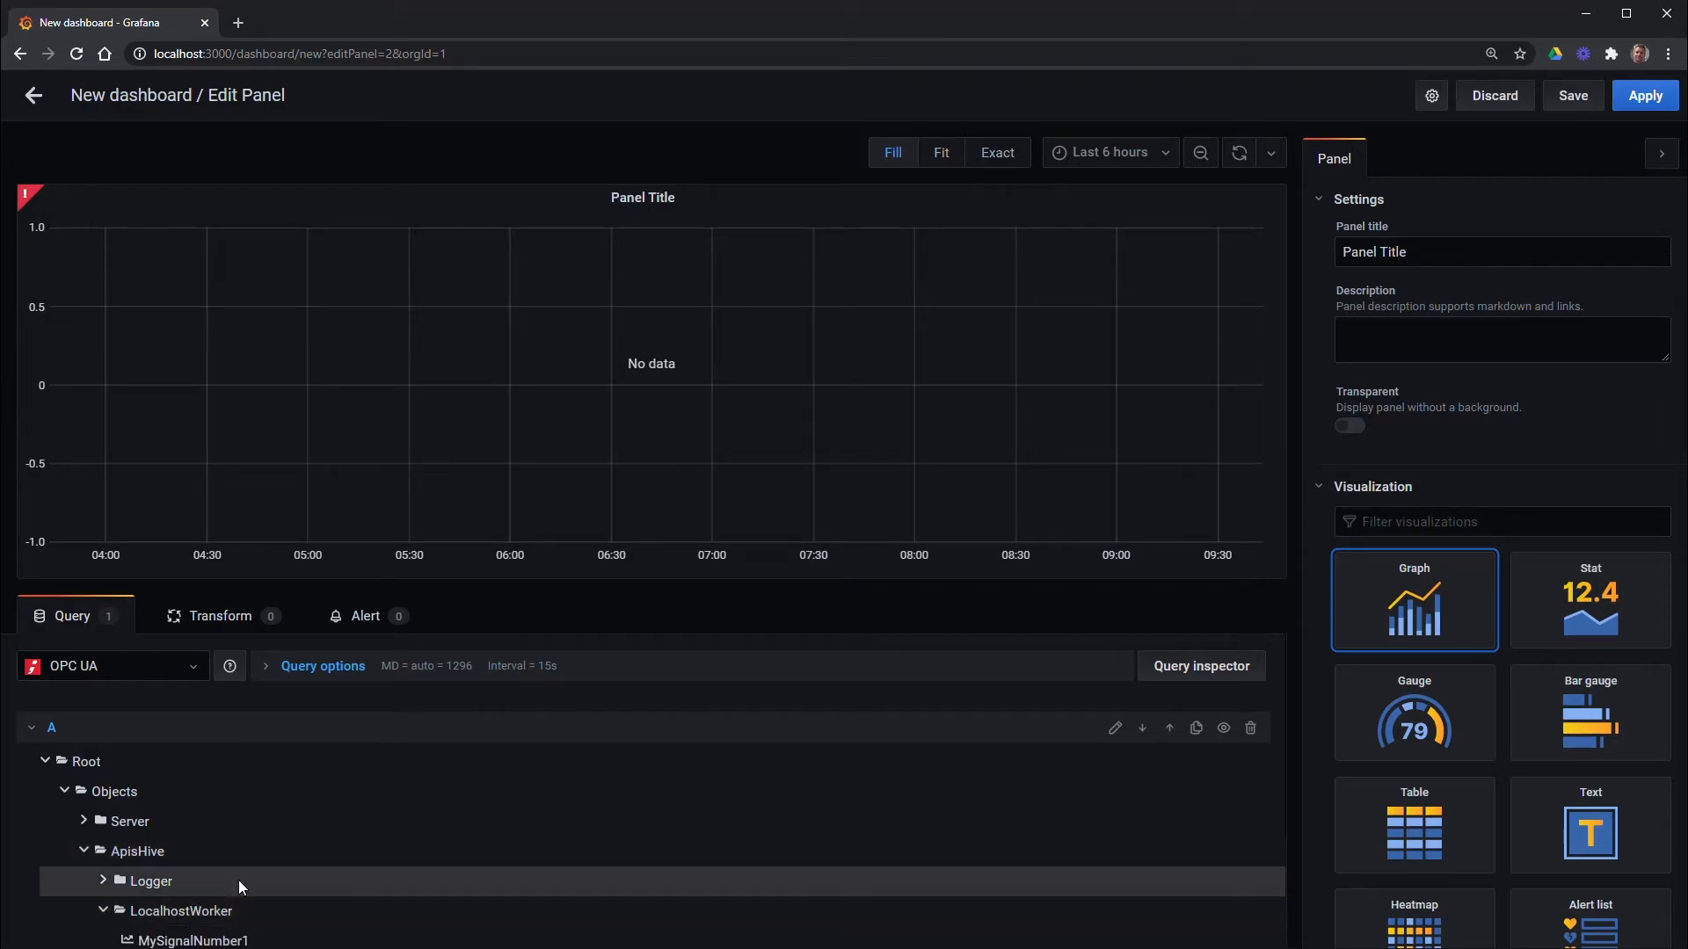
Plot MySignalNumber1, then try MySignalNumber4 and MySignalNumber6 in the graph
scroll(263, 806, "up", 1)
left_click(245, 775)
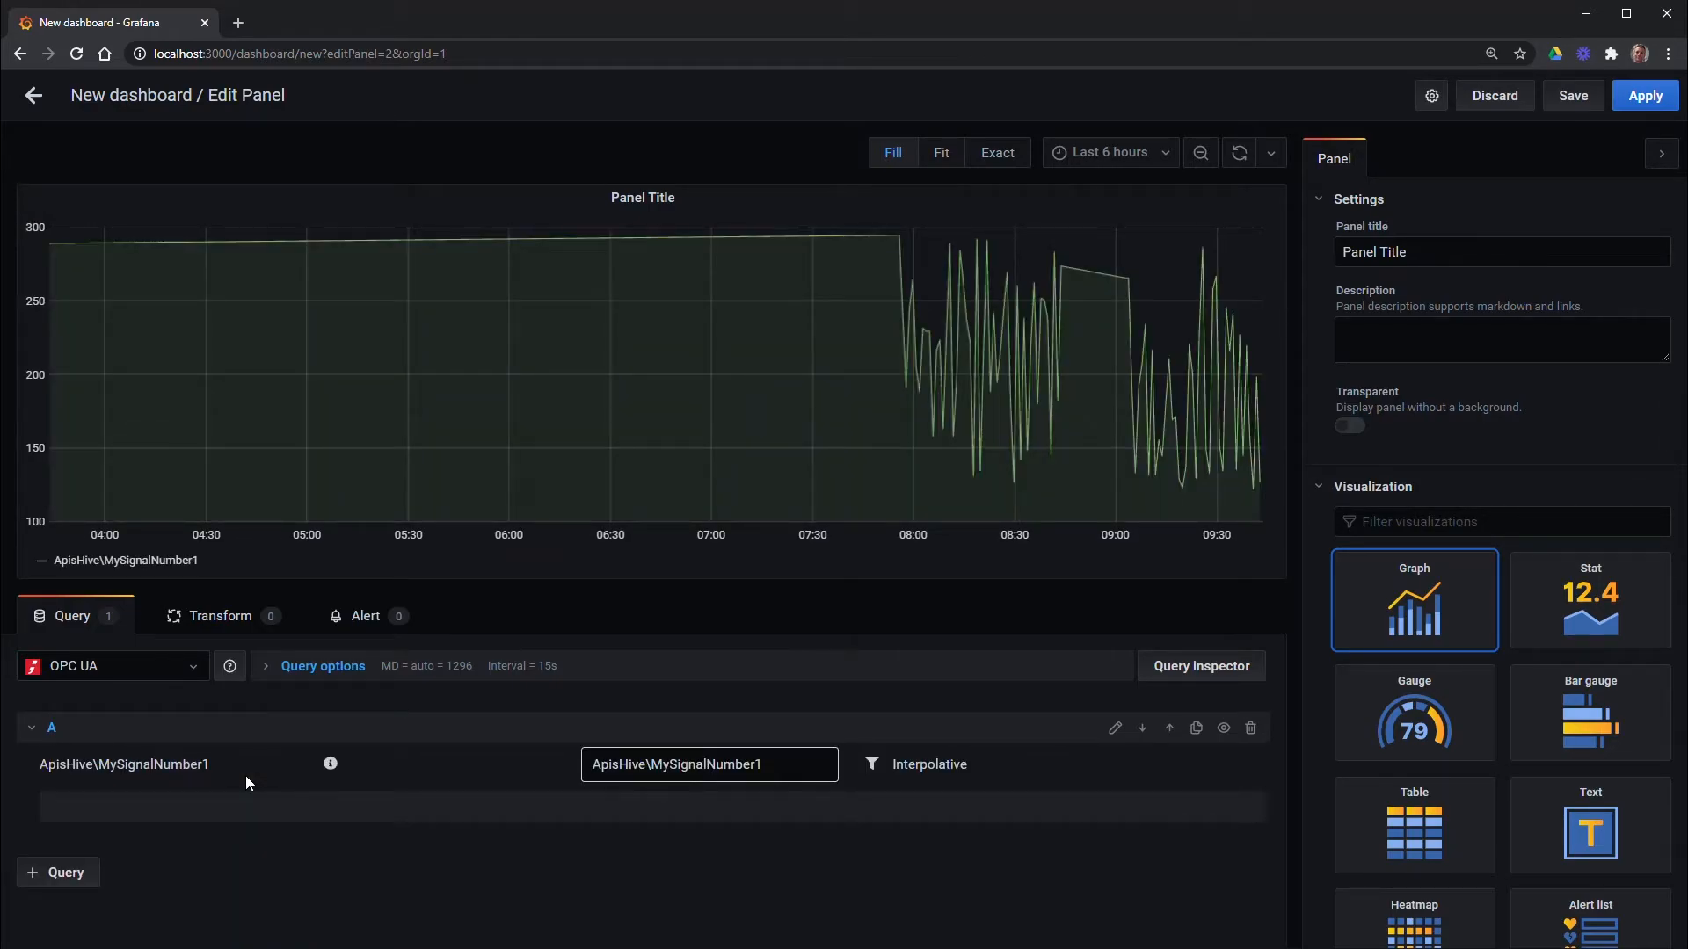
left_click(200, 773)
scroll(193, 857, "down", 2)
left_click(195, 854)
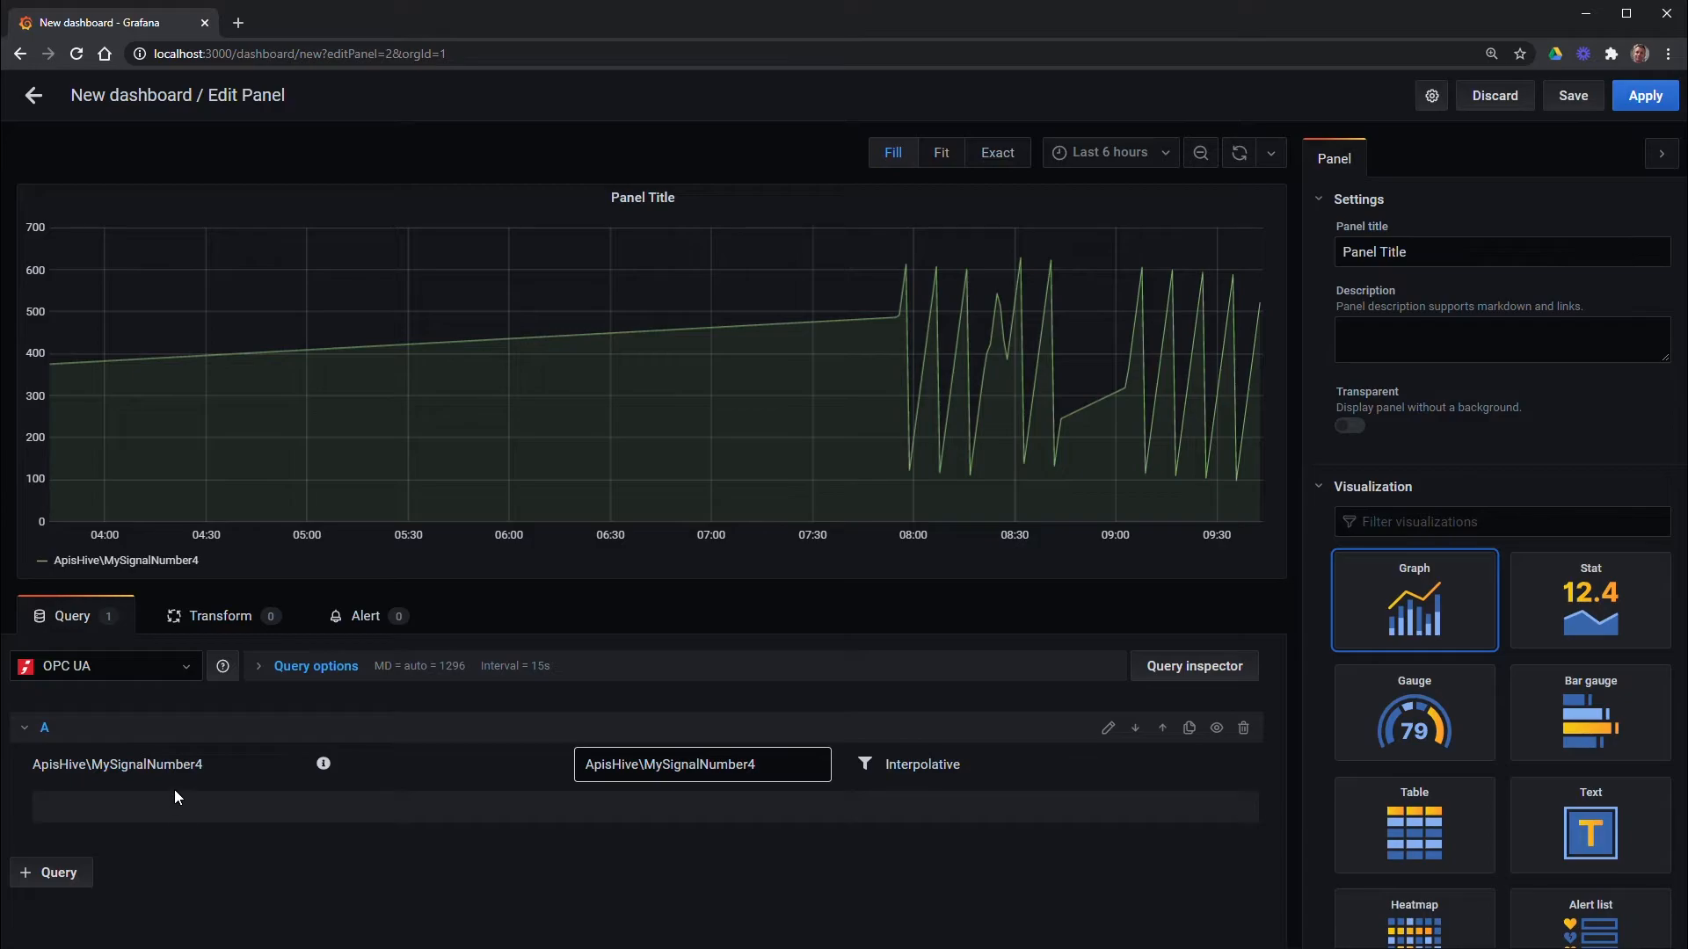
left_click(175, 772)
scroll(197, 842, "down", 3)
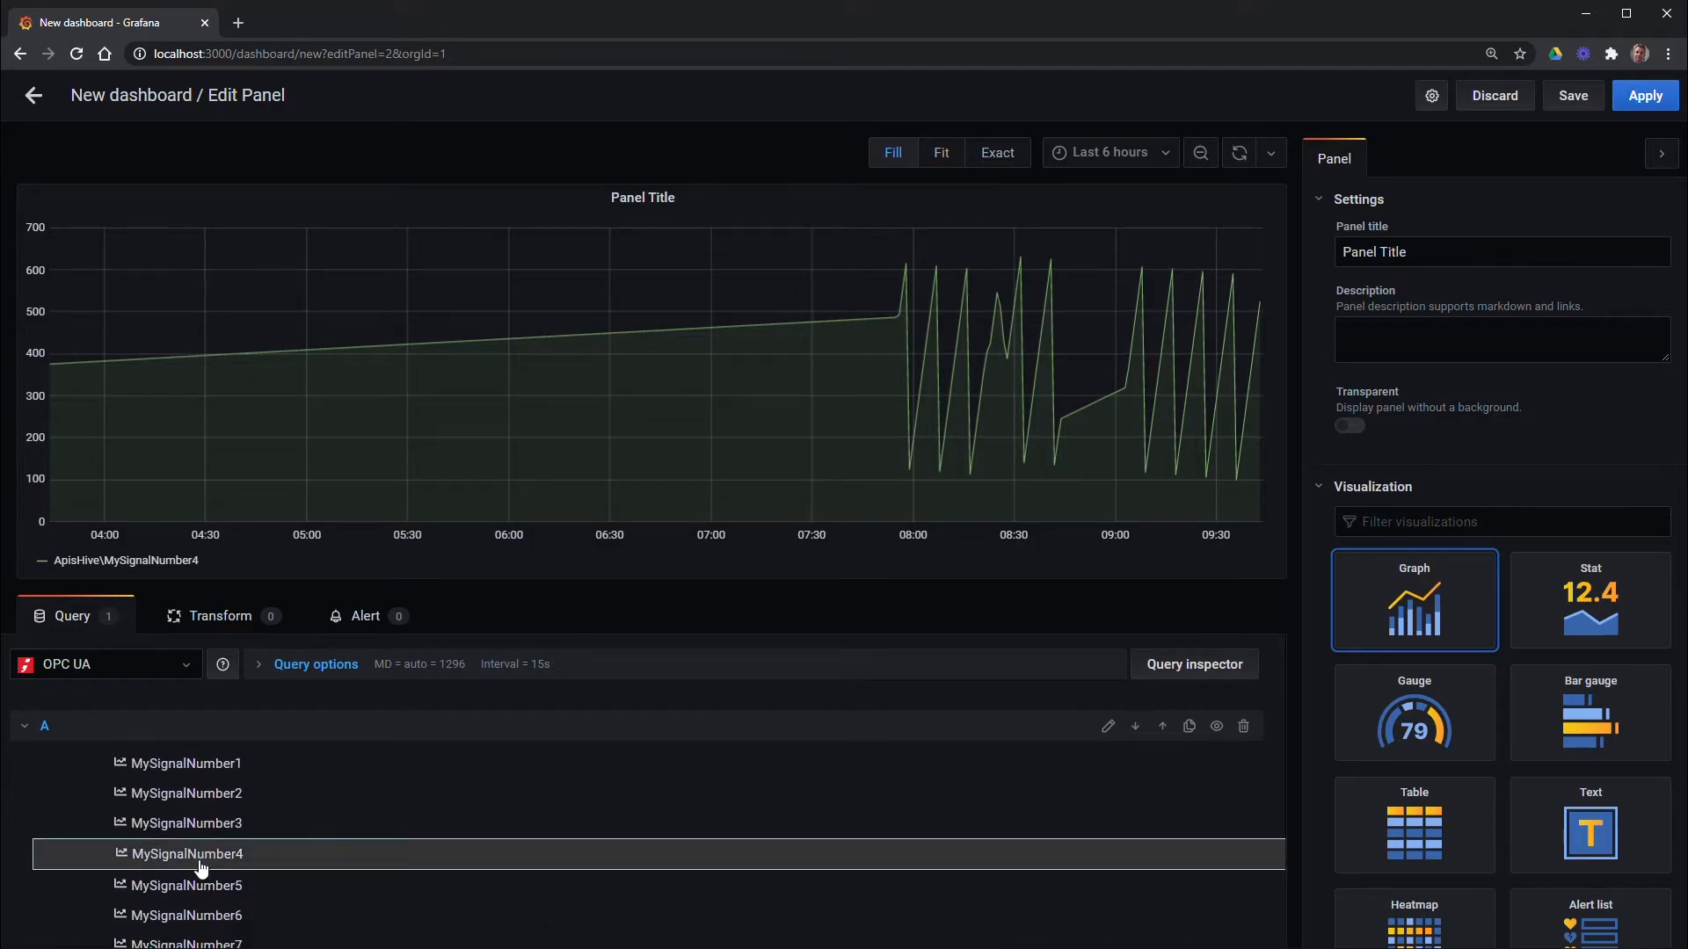
left_click(202, 911)
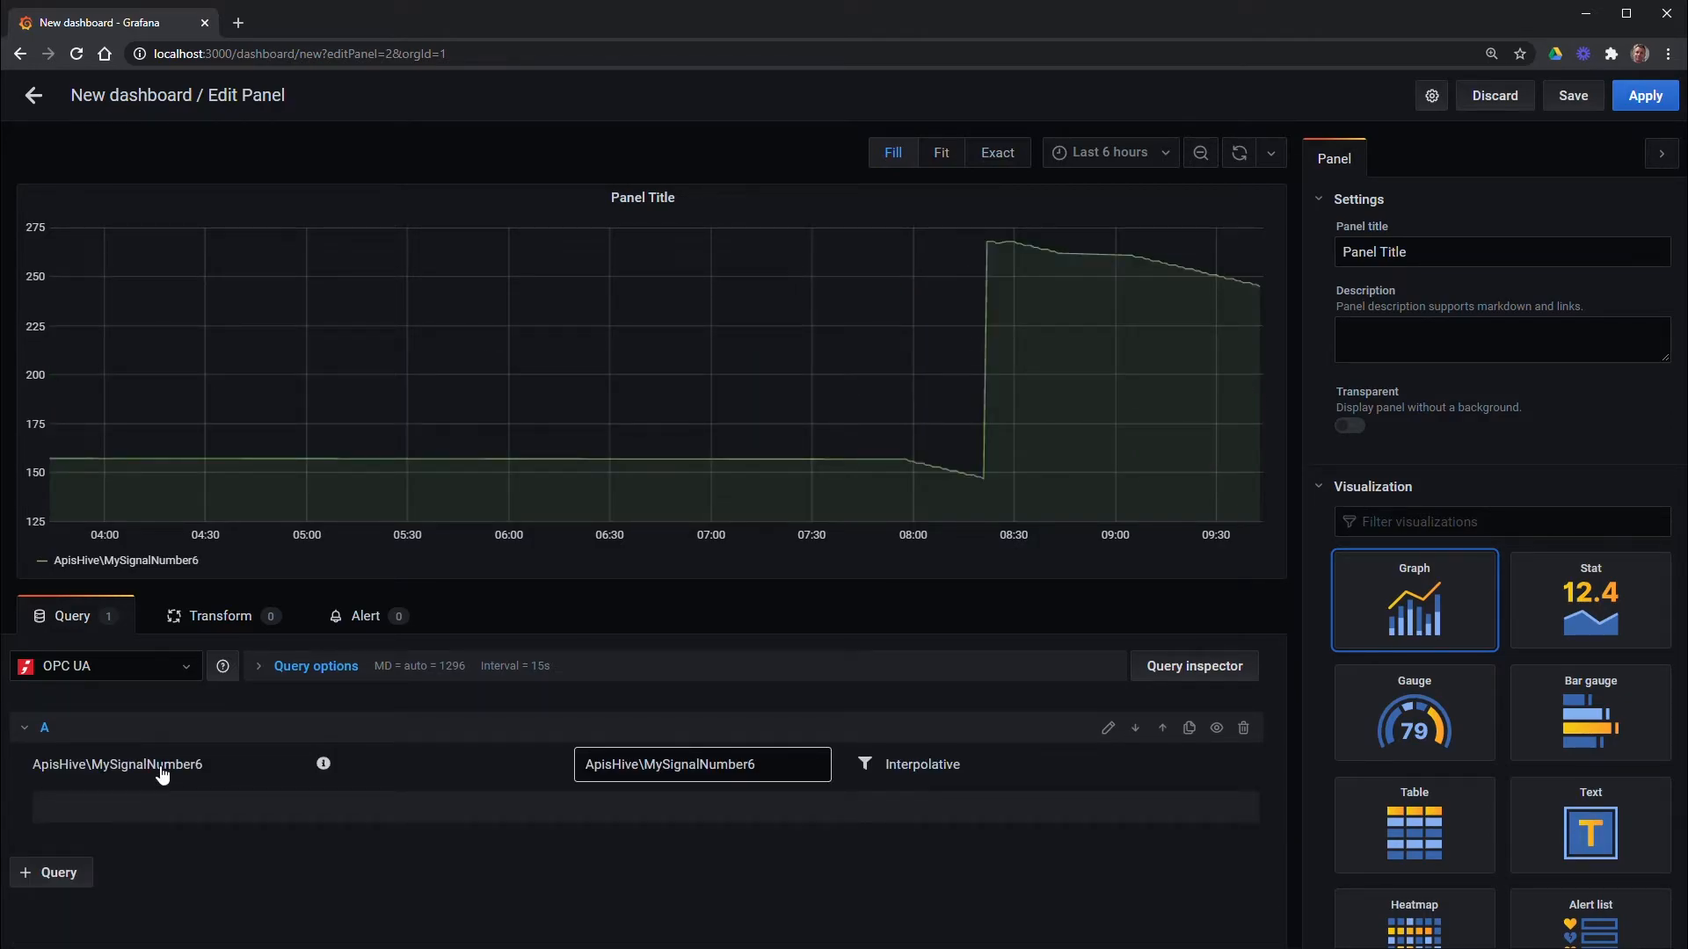
Switch the graph back to MySignalNumber1 and apply the panel to the dashboard
left_click(161, 766)
left_click(187, 938)
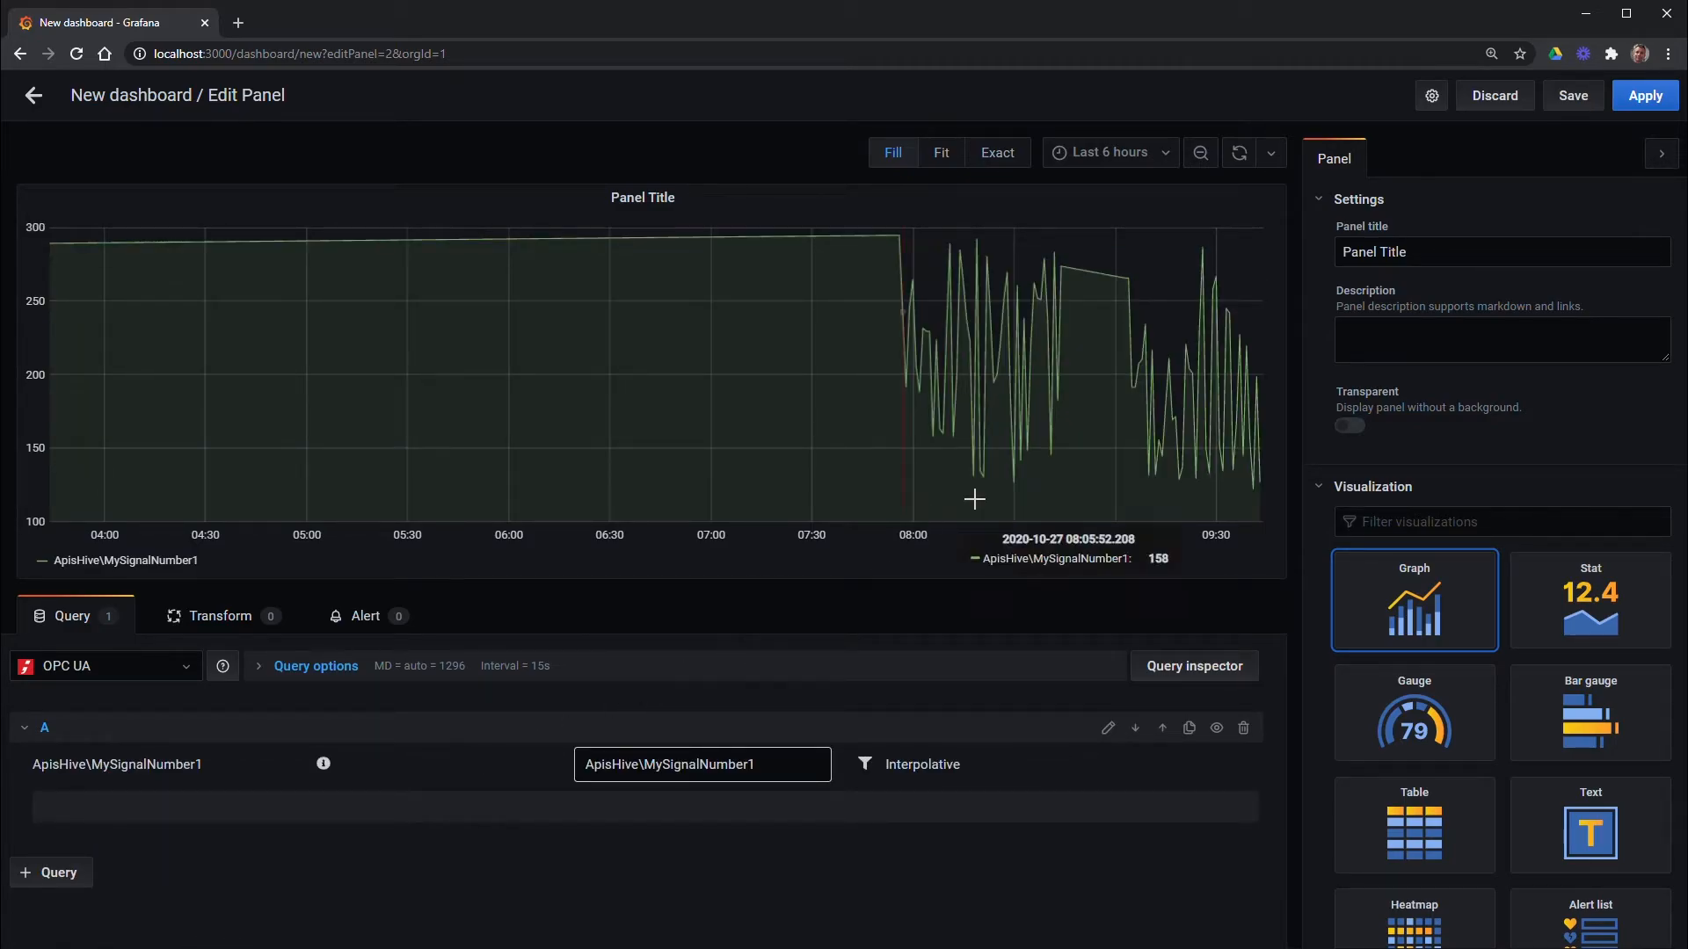
left_click(1640, 103)
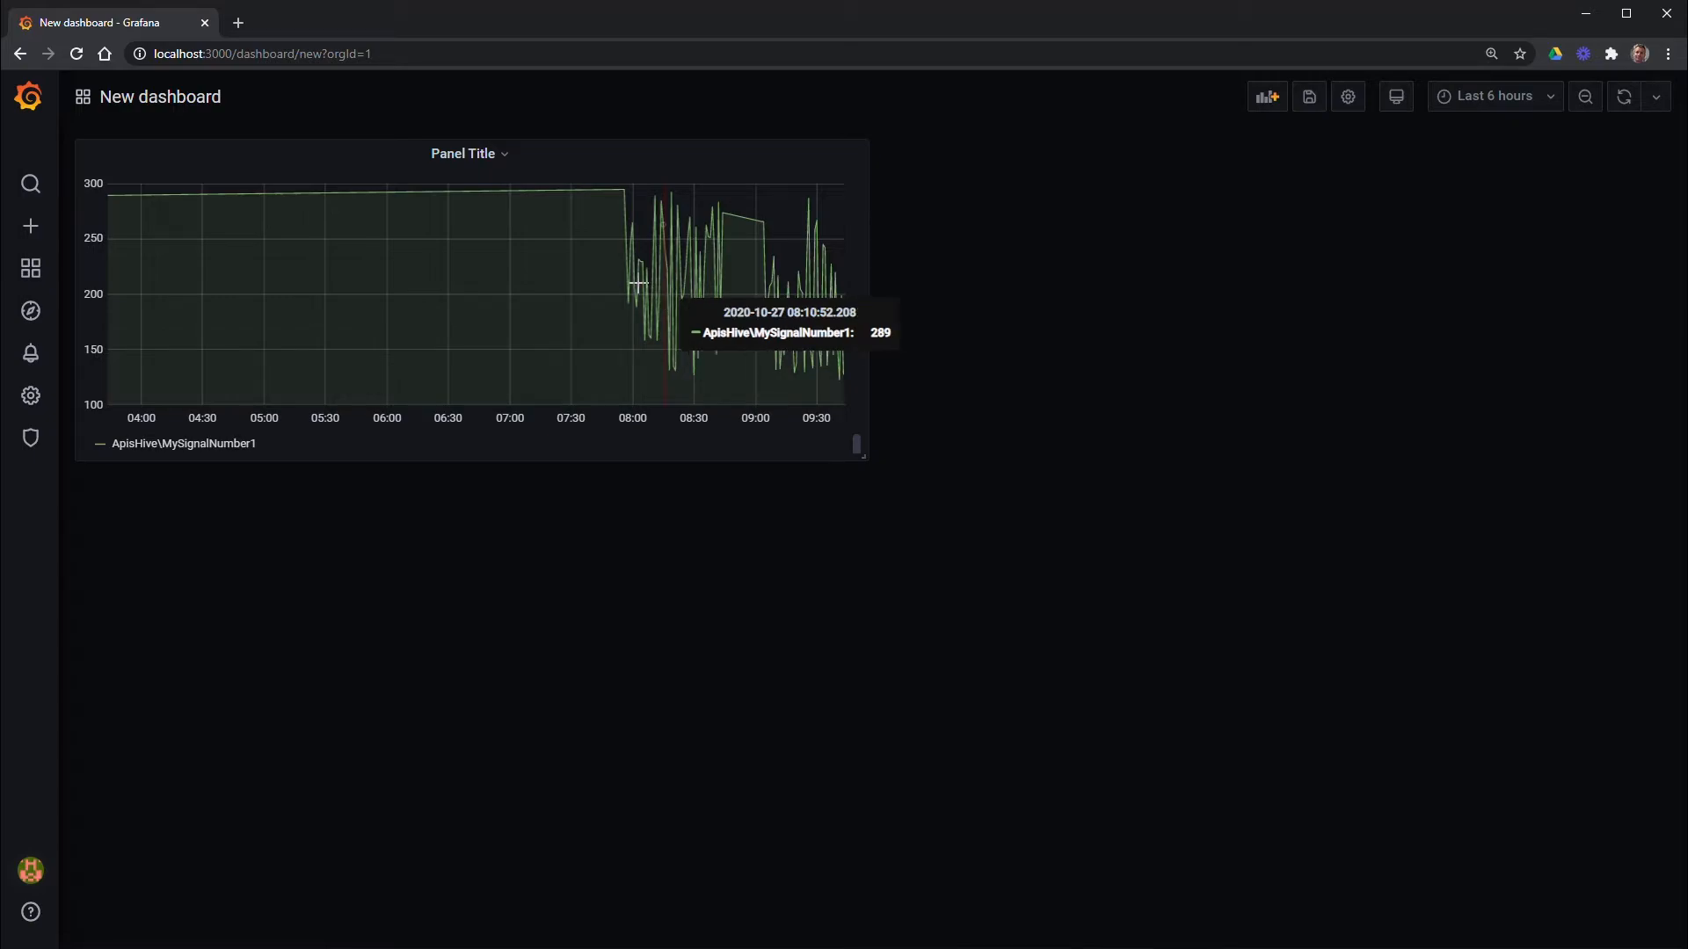
Edit the panel and preview MySignalNumber1 as Stat, Gauge, then Bar gauge showing 269
left_click(507, 158)
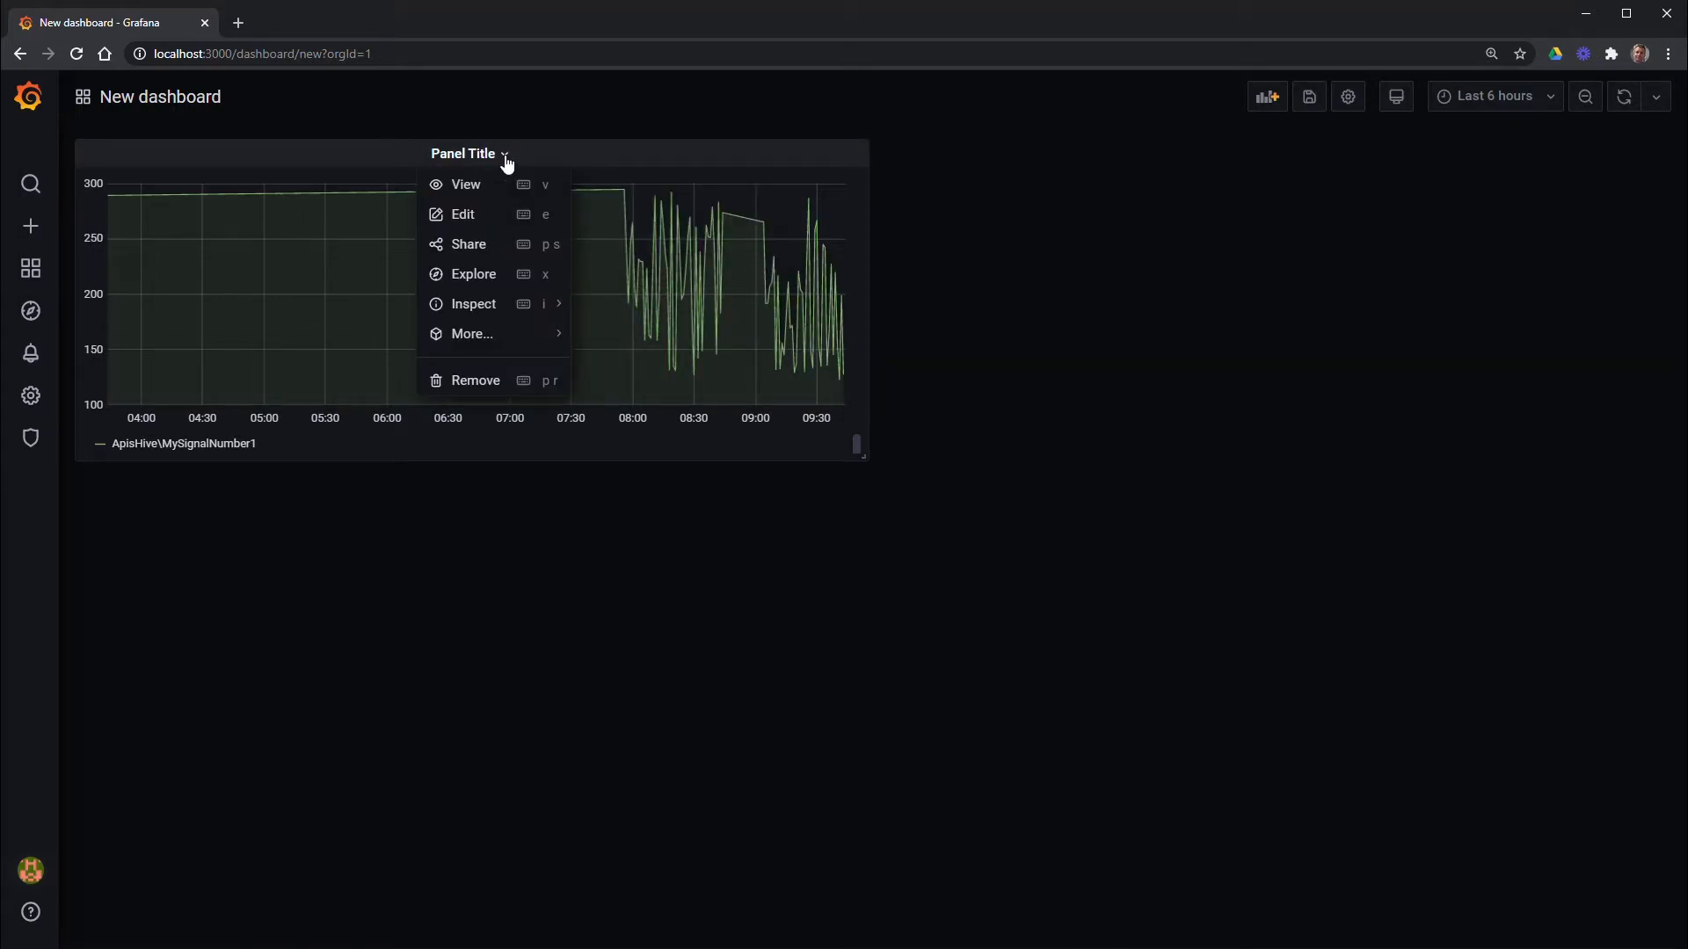
left_click(478, 214)
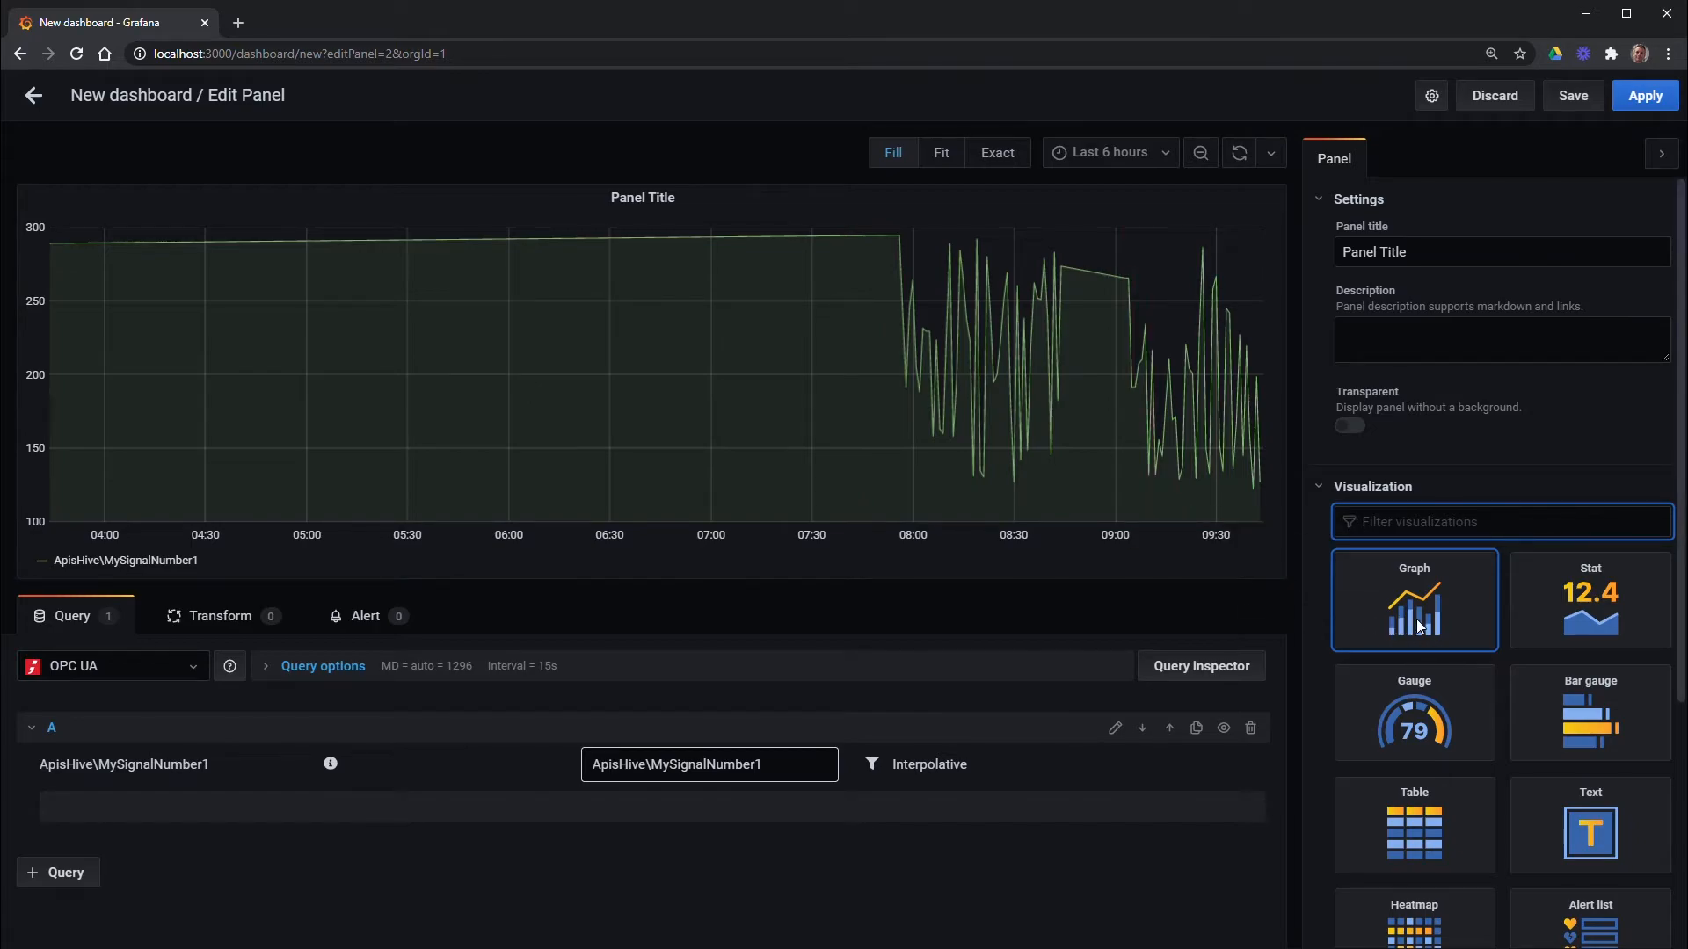
left_click(1563, 620)
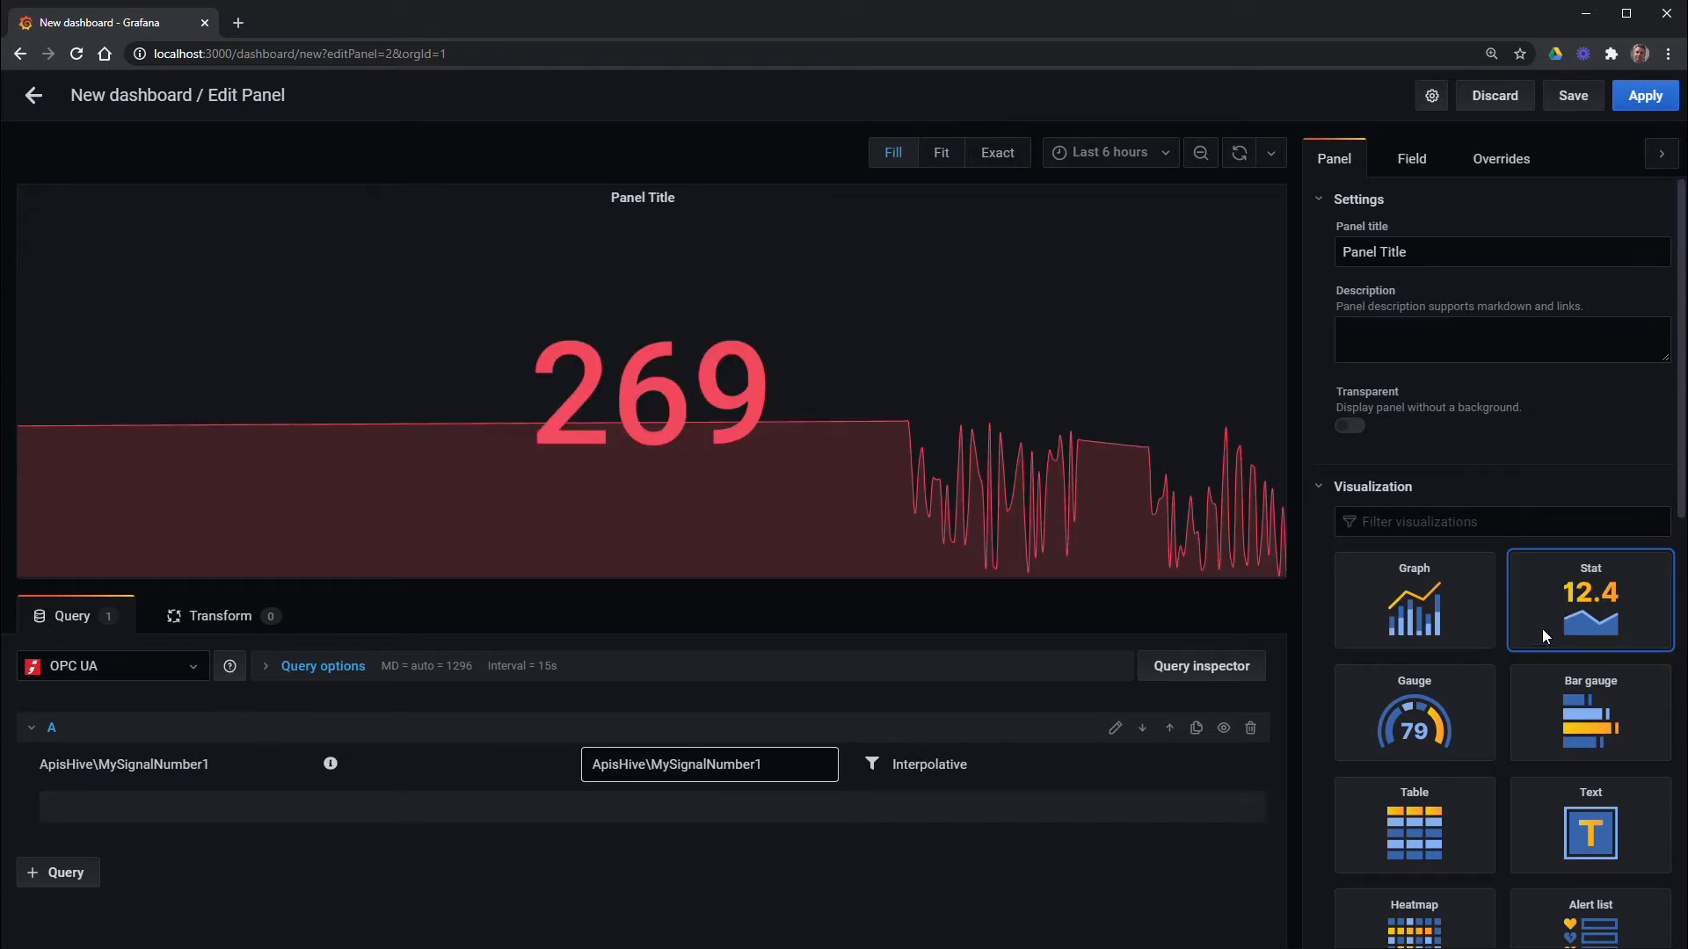
left_click(1438, 715)
left_click(1557, 722)
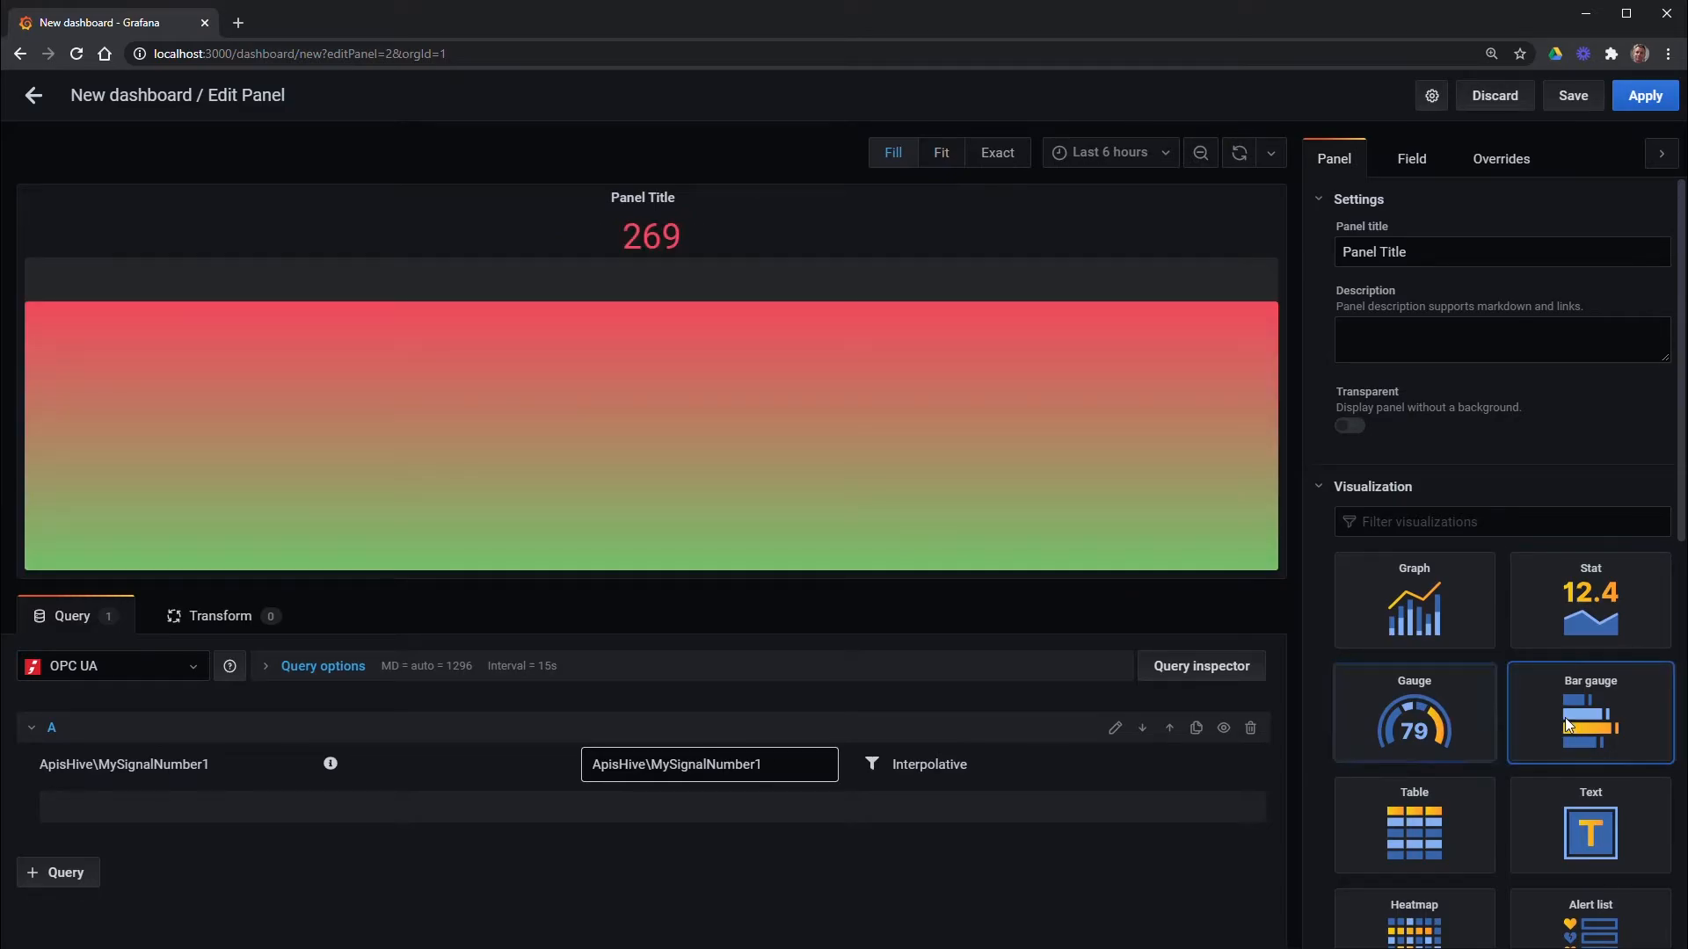
Switch the panel back to Graph and review the Display and Series overrides options
left_click(1431, 635)
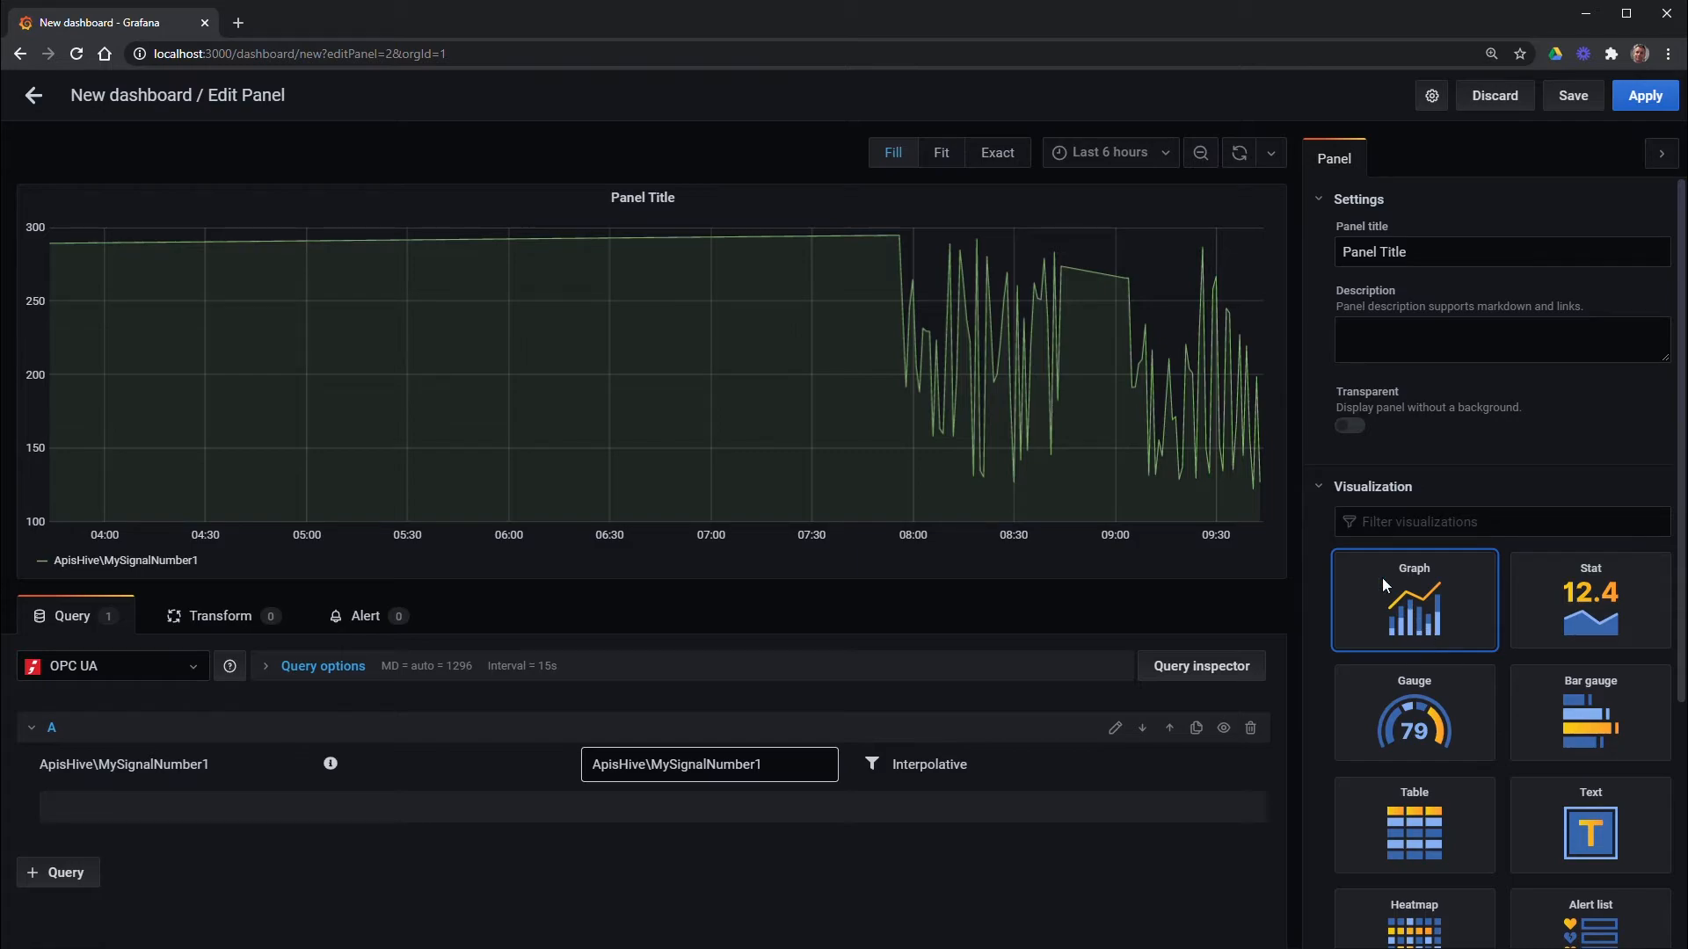
left_click(1348, 490)
left_click(1356, 528)
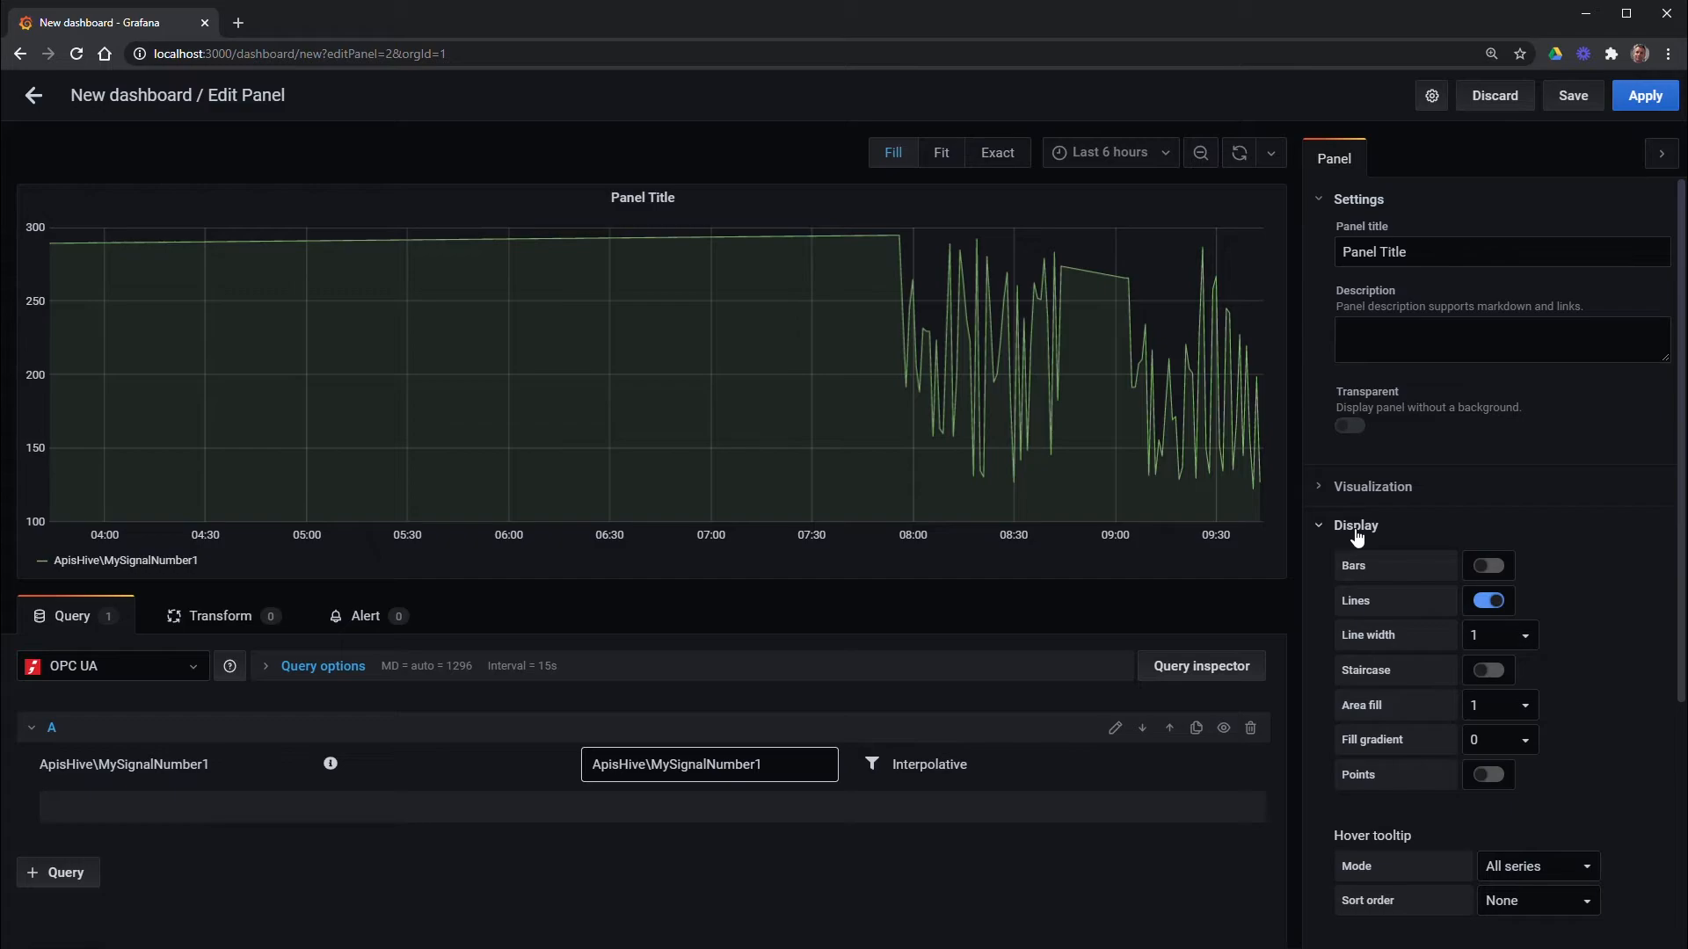
left_click(1356, 530)
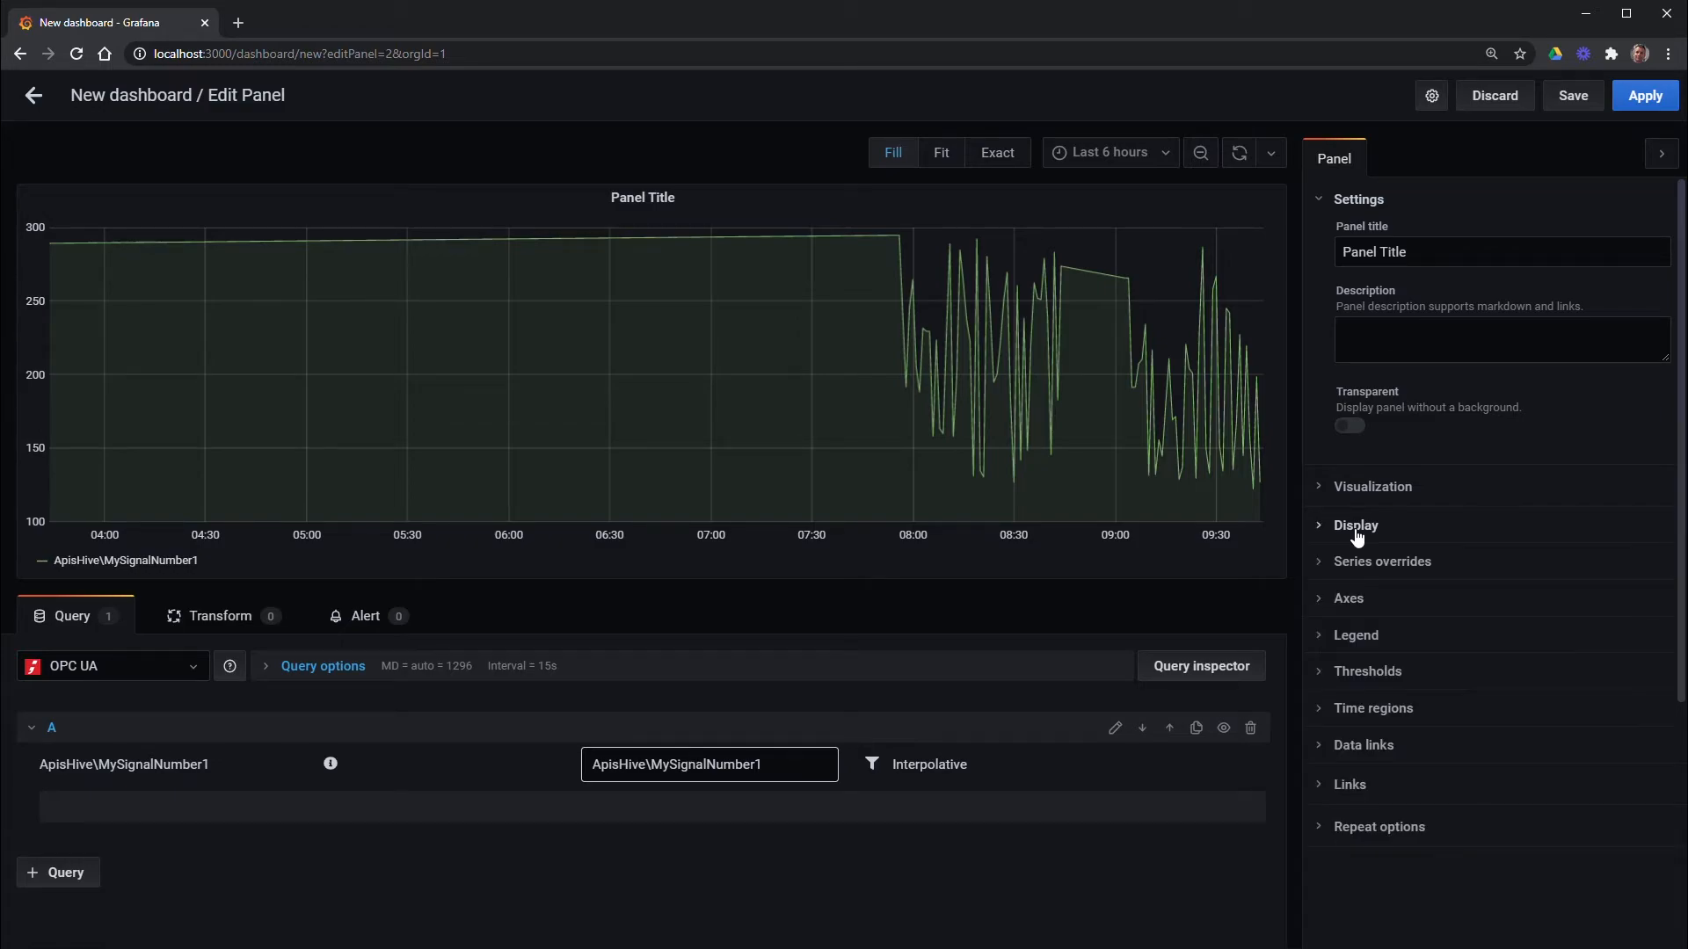
left_click(1356, 564)
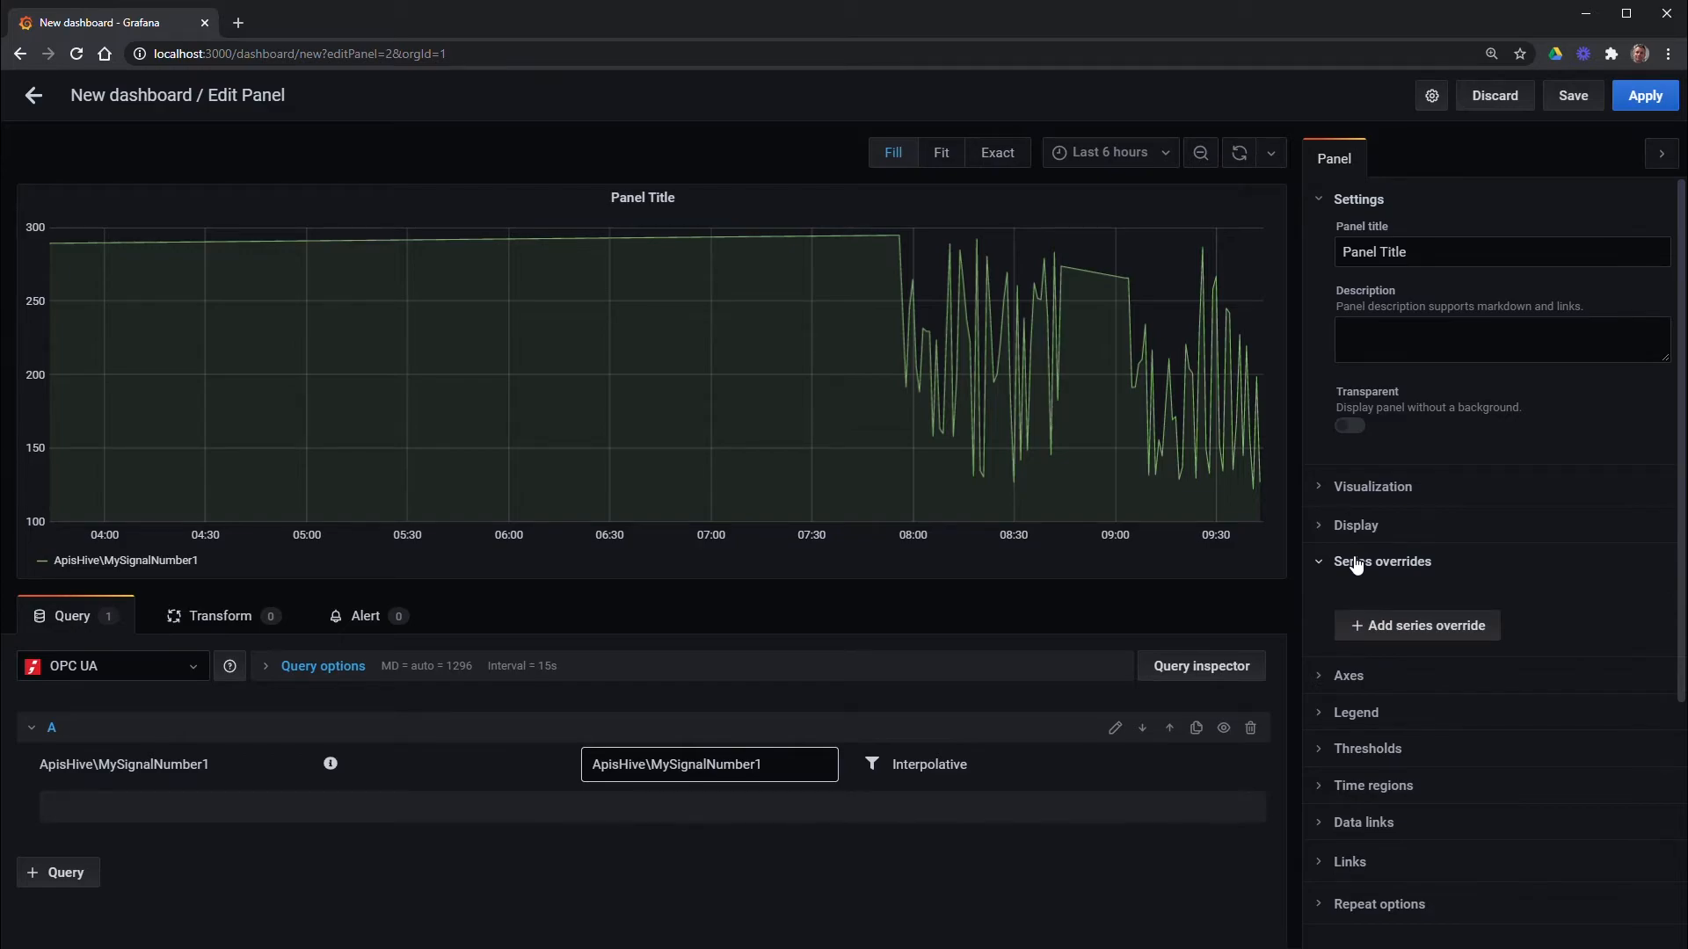
left_click(1356, 563)
Review the Axes, Legend and Thresholds sections of the graph settings
left_click(1351, 601)
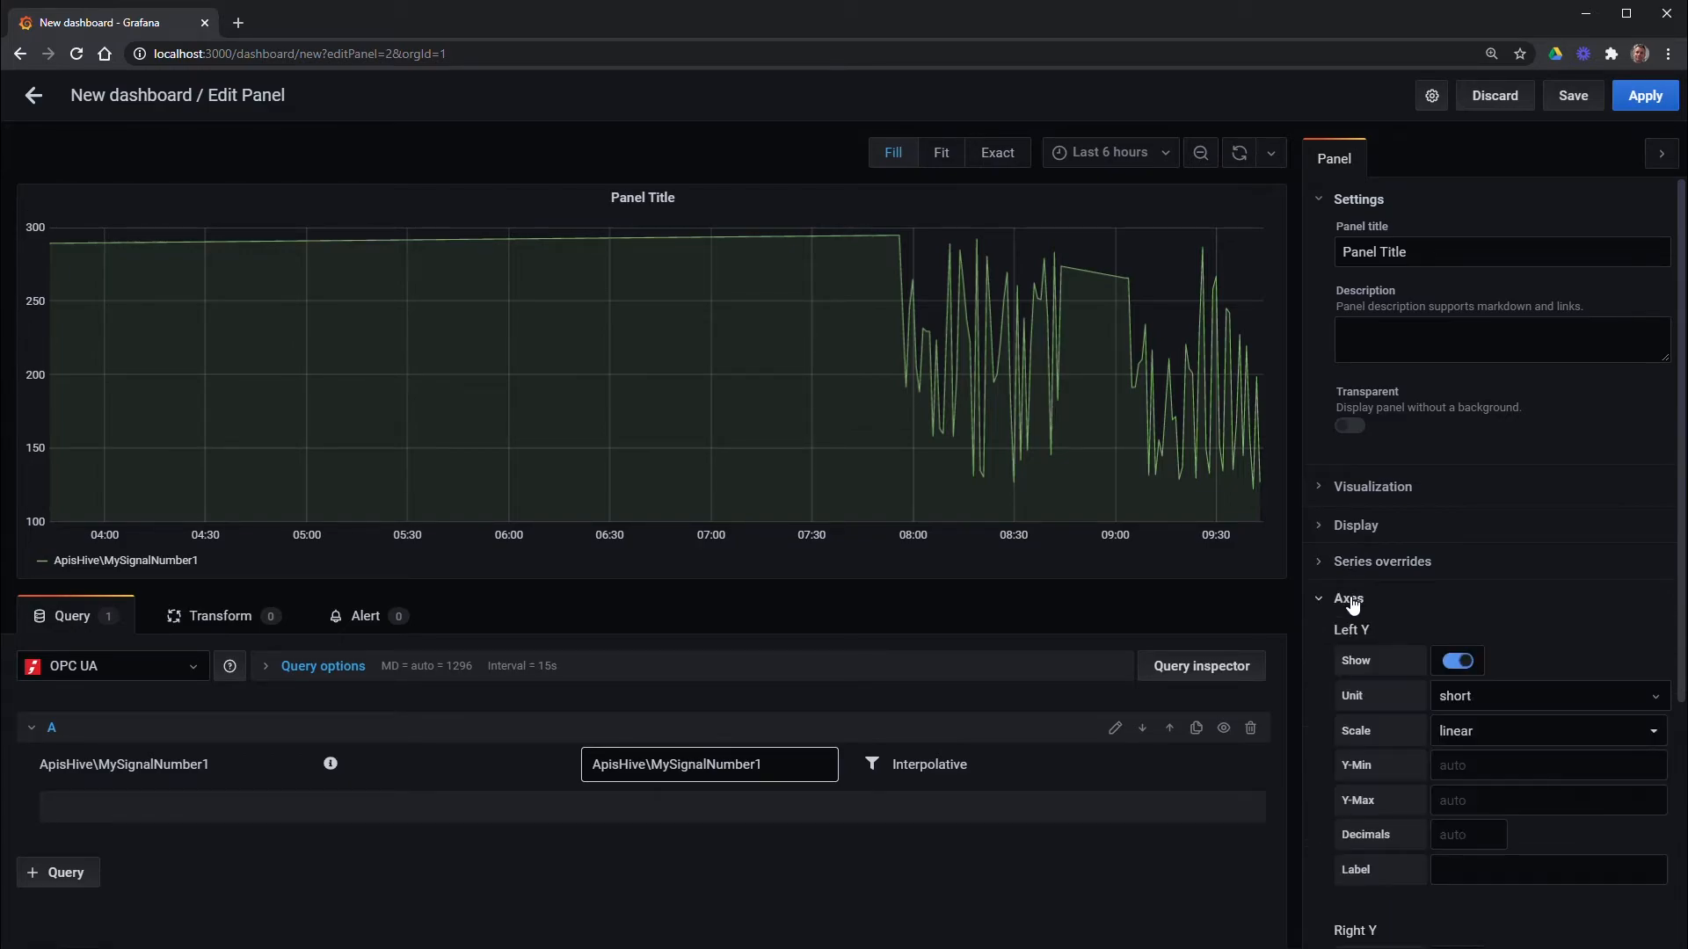
left_click(1351, 601)
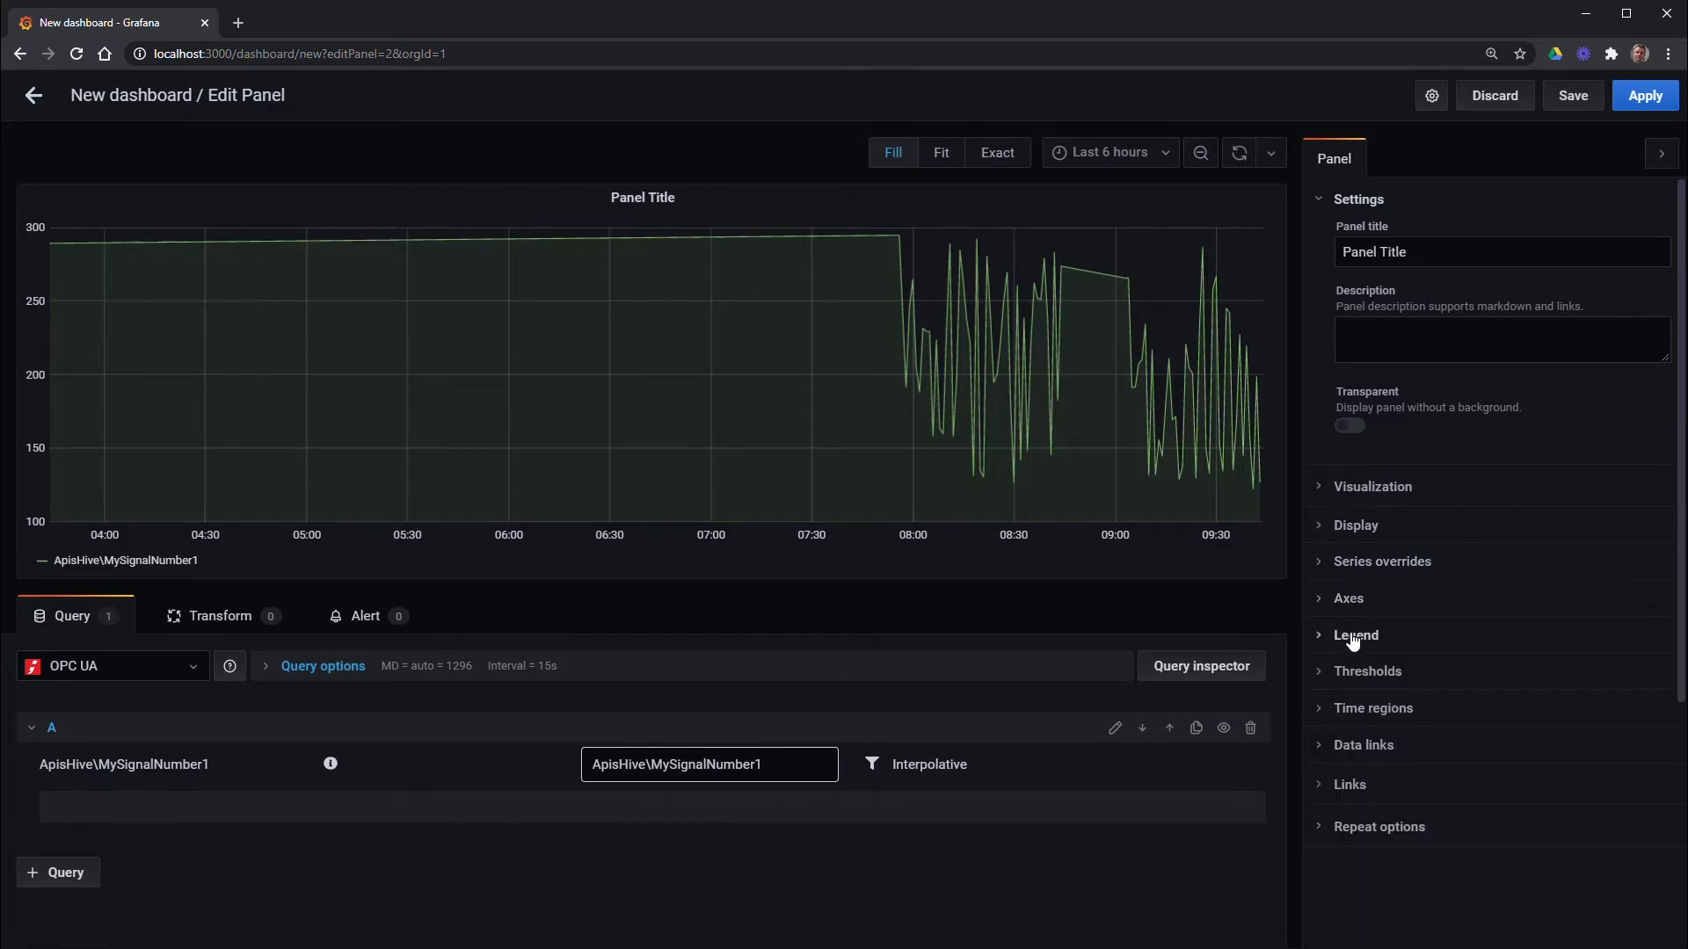
left_click(1354, 637)
left_click(1354, 640)
left_click(1352, 673)
left_click(1353, 673)
Apply the MySignalNumber1 graph panel to the dashboard and duplicate it
left_click(1638, 102)
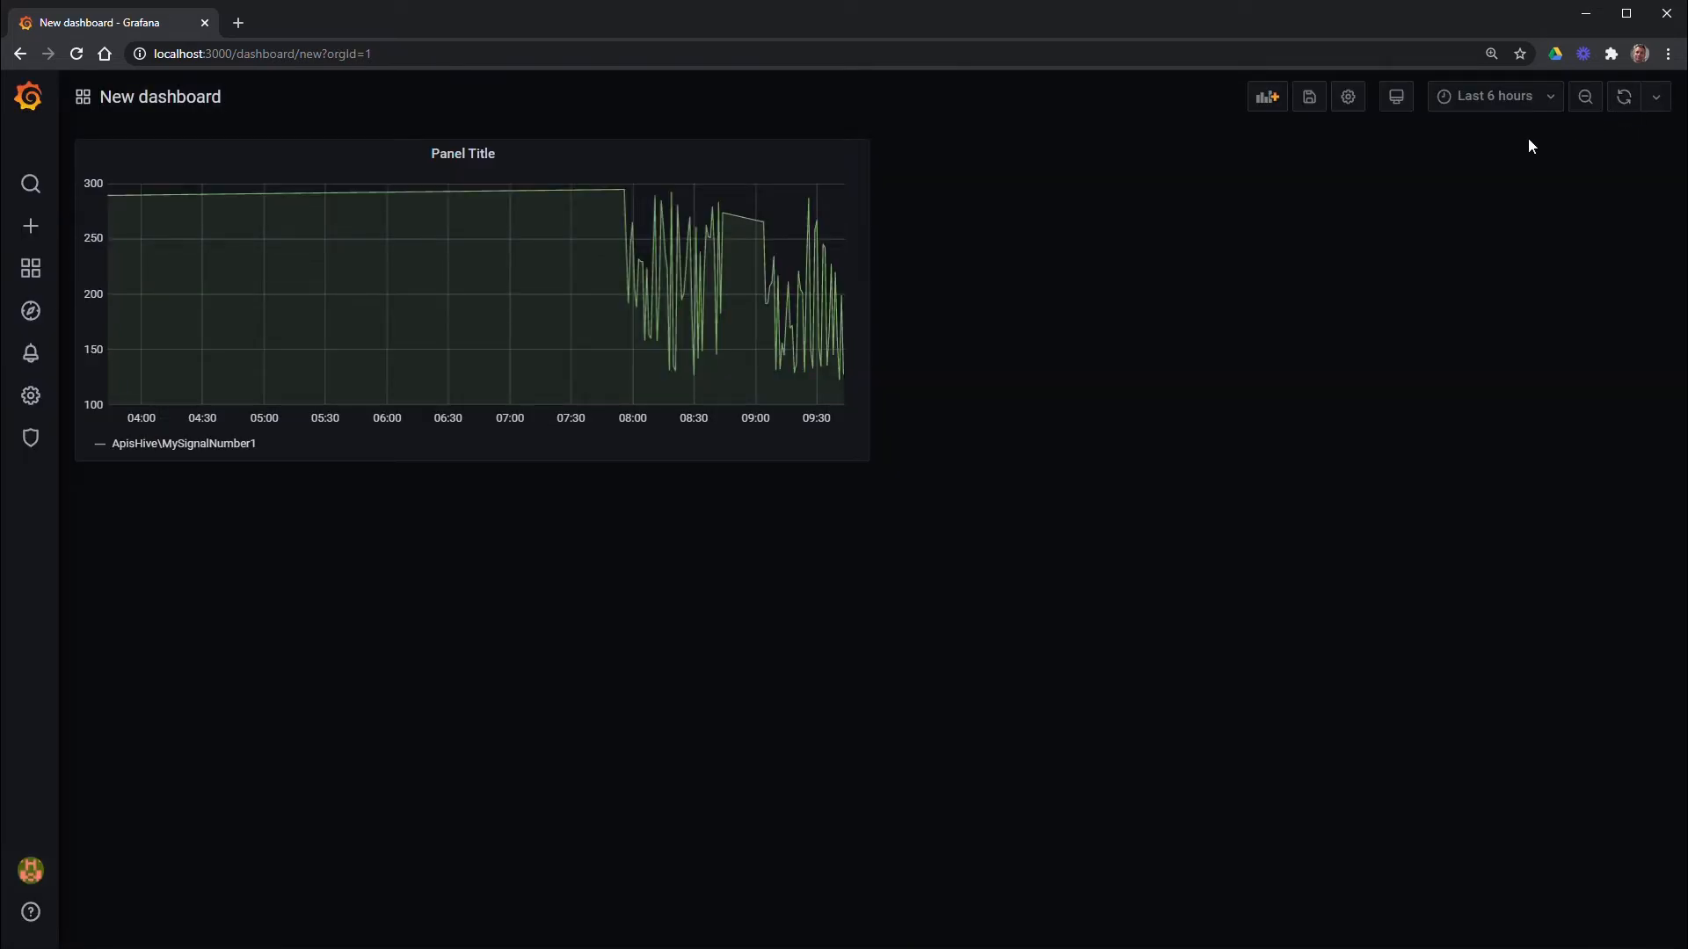
left_click(504, 158)
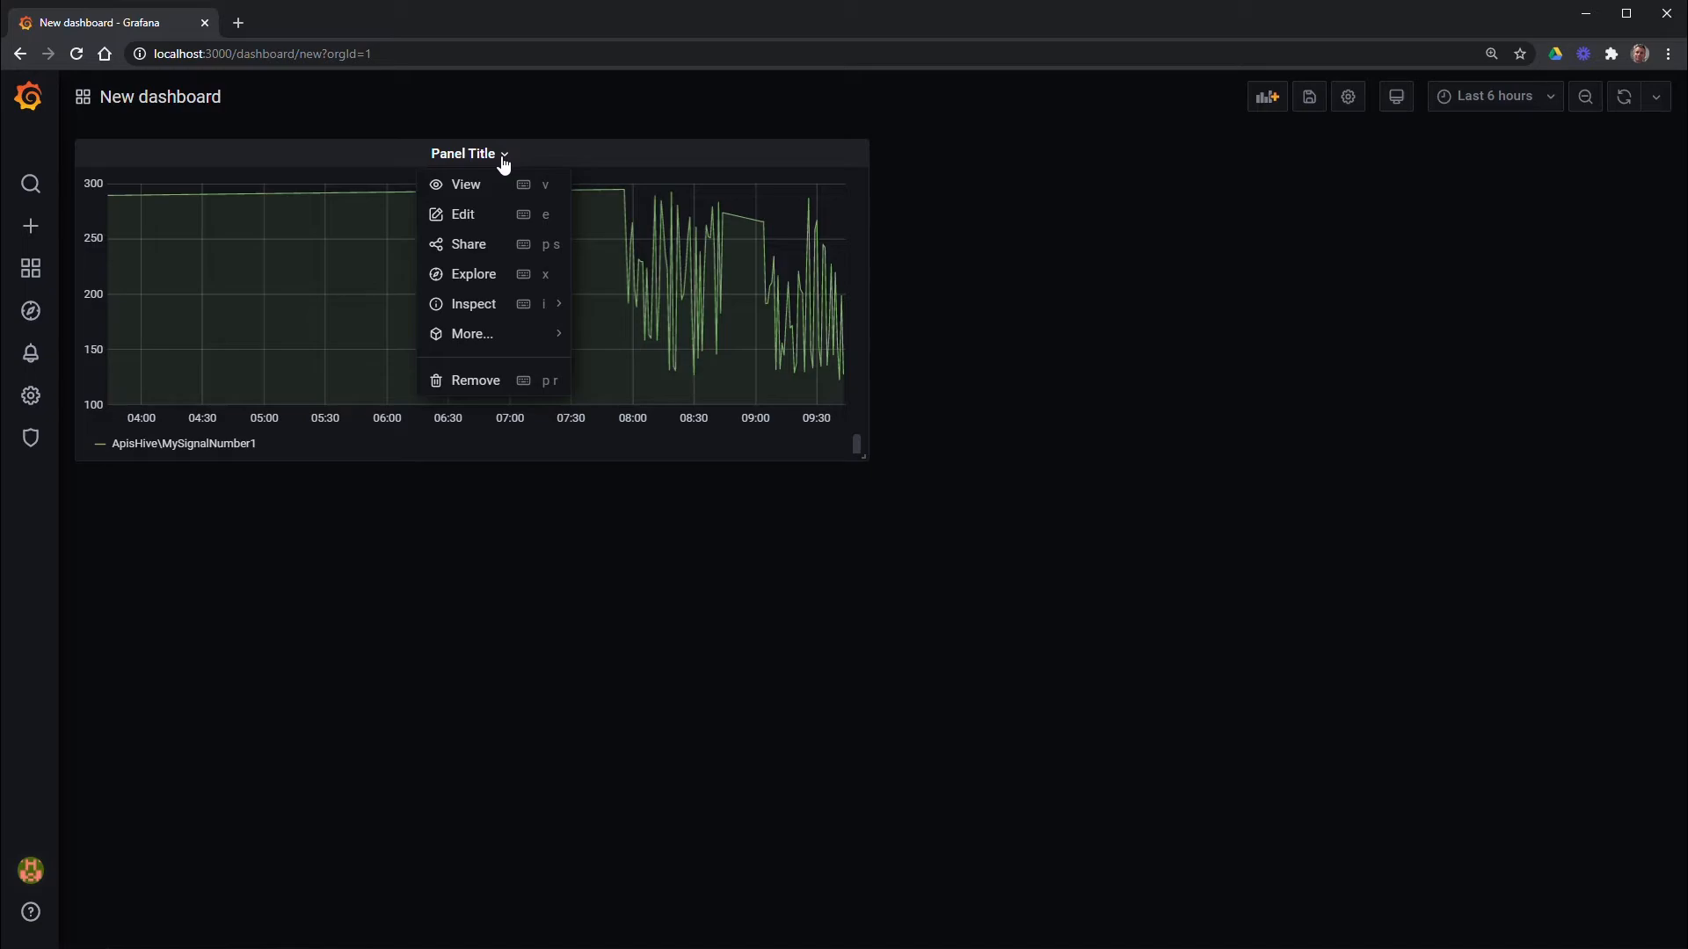
mouse_move(490, 339)
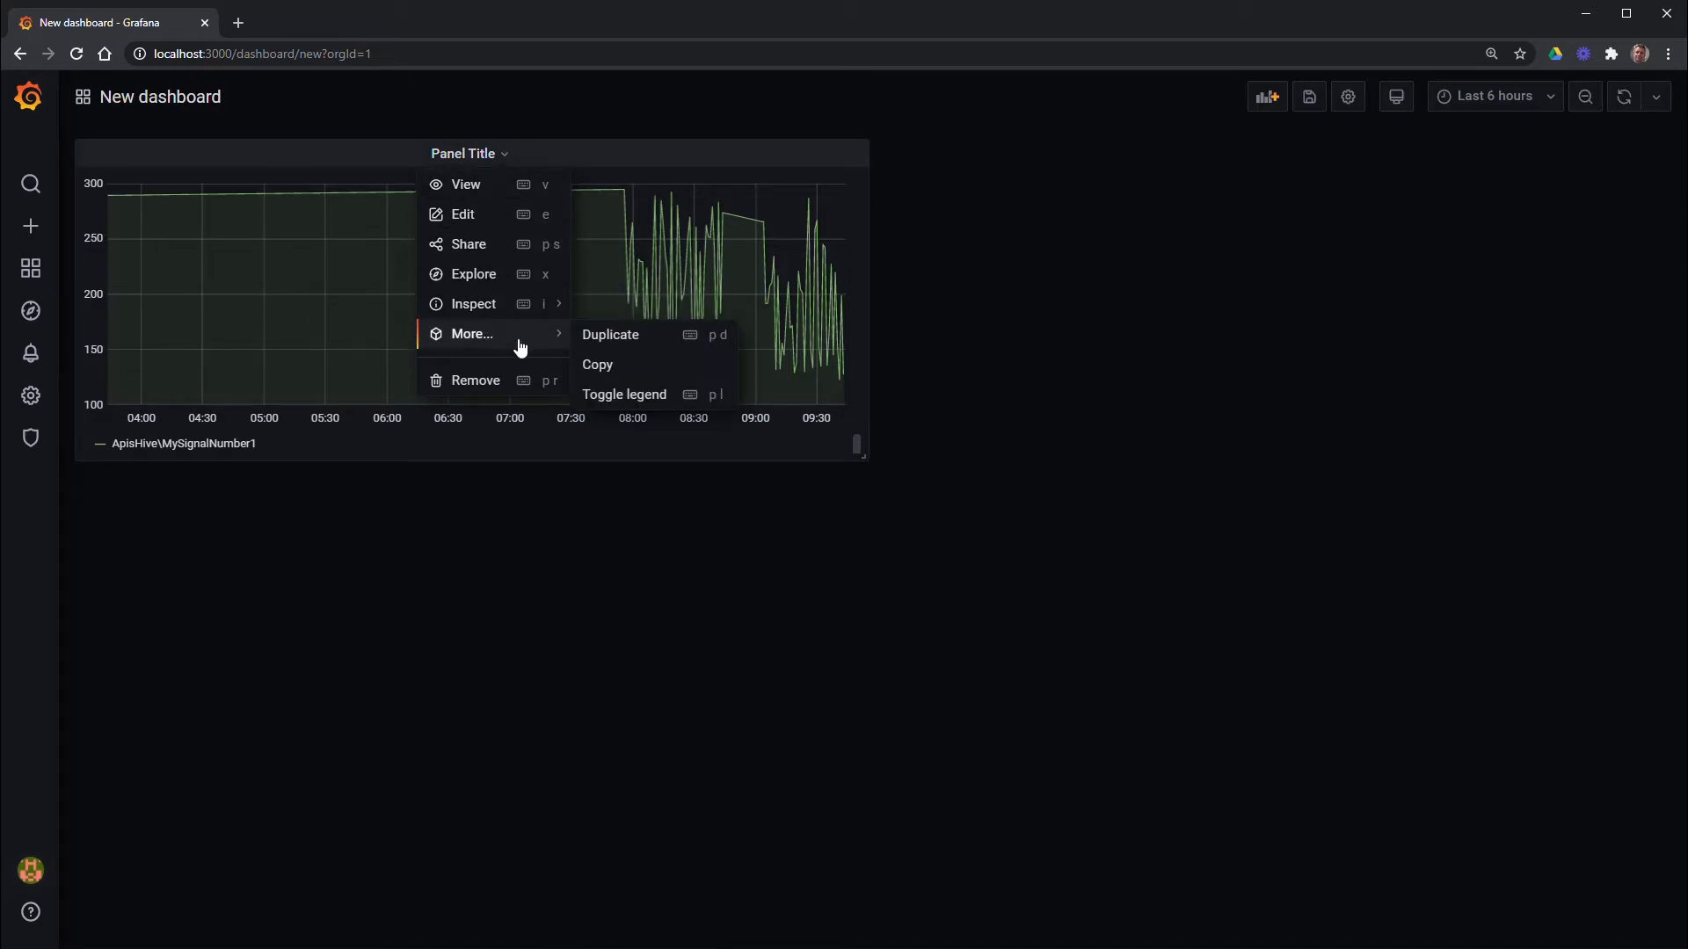
left_click(591, 341)
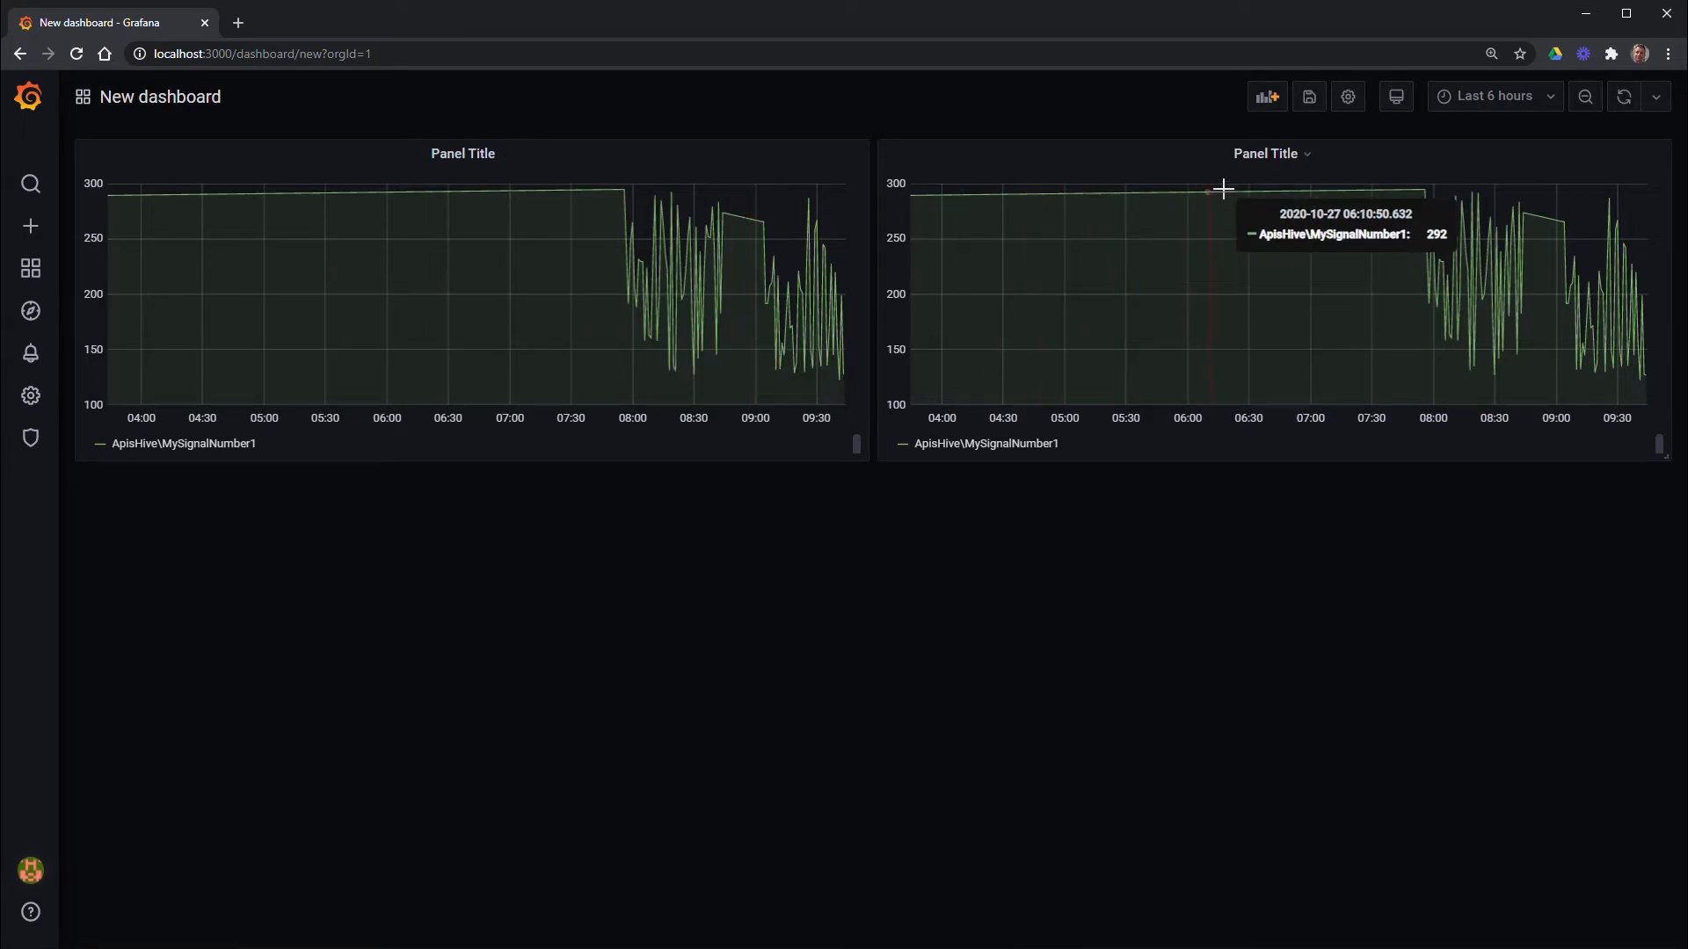
Change the duplicated right-hand panel to a Gauge visualization and apply it
left_click(1308, 156)
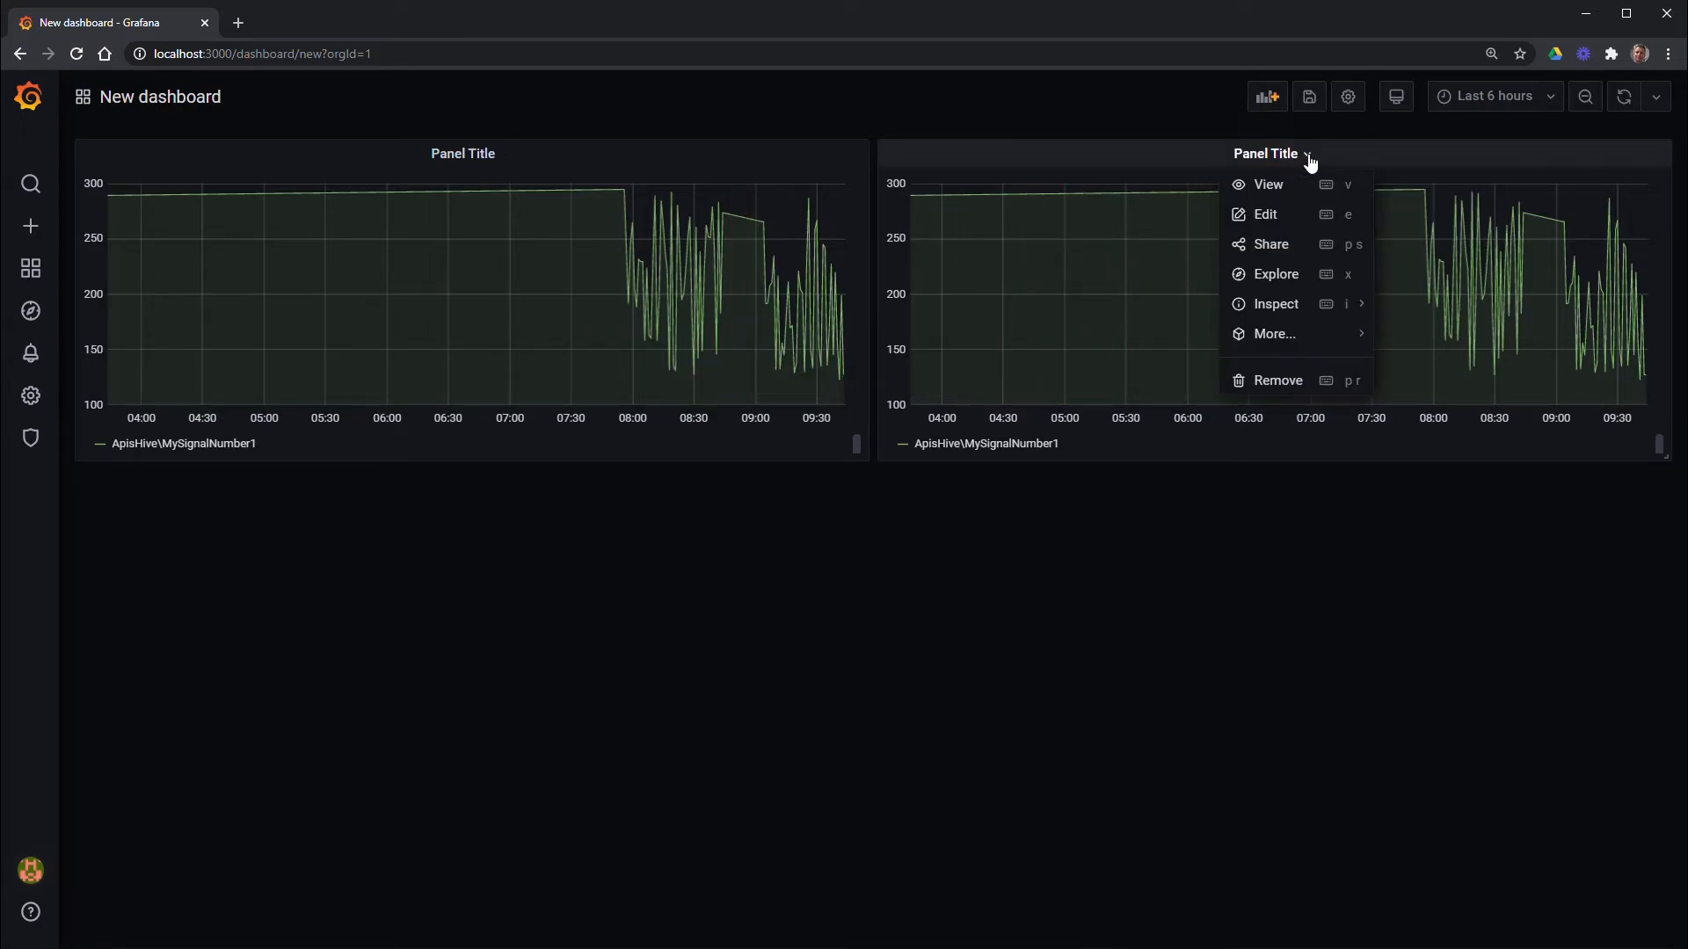
left_click(1282, 215)
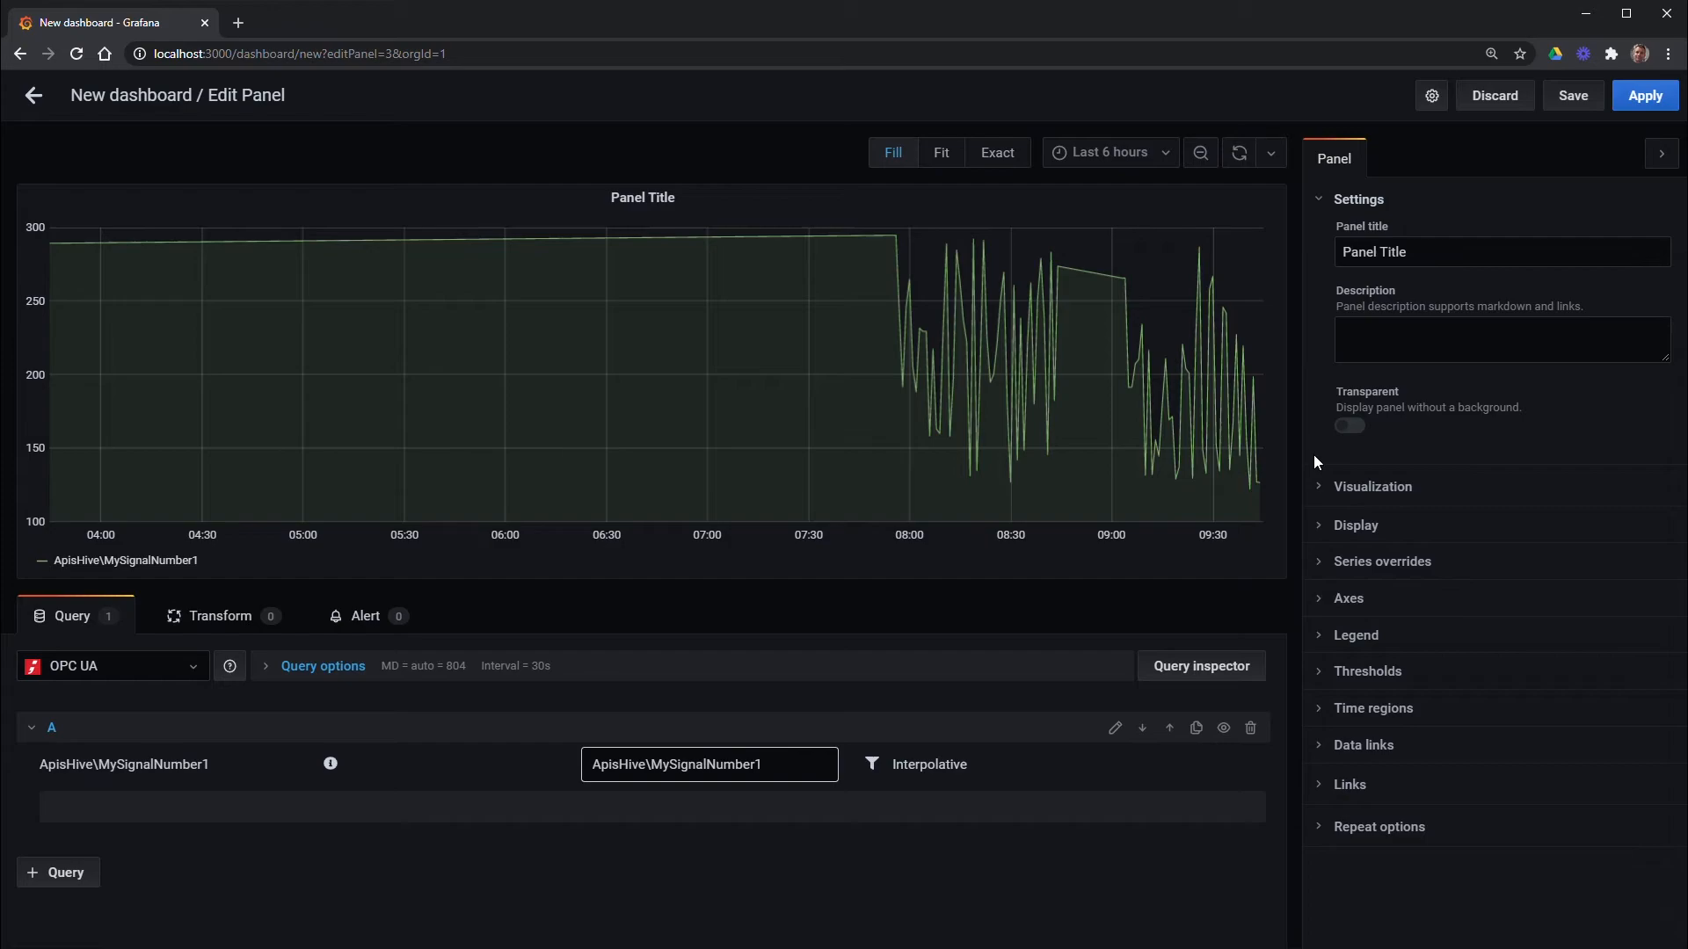
left_click(1318, 485)
left_click(1396, 716)
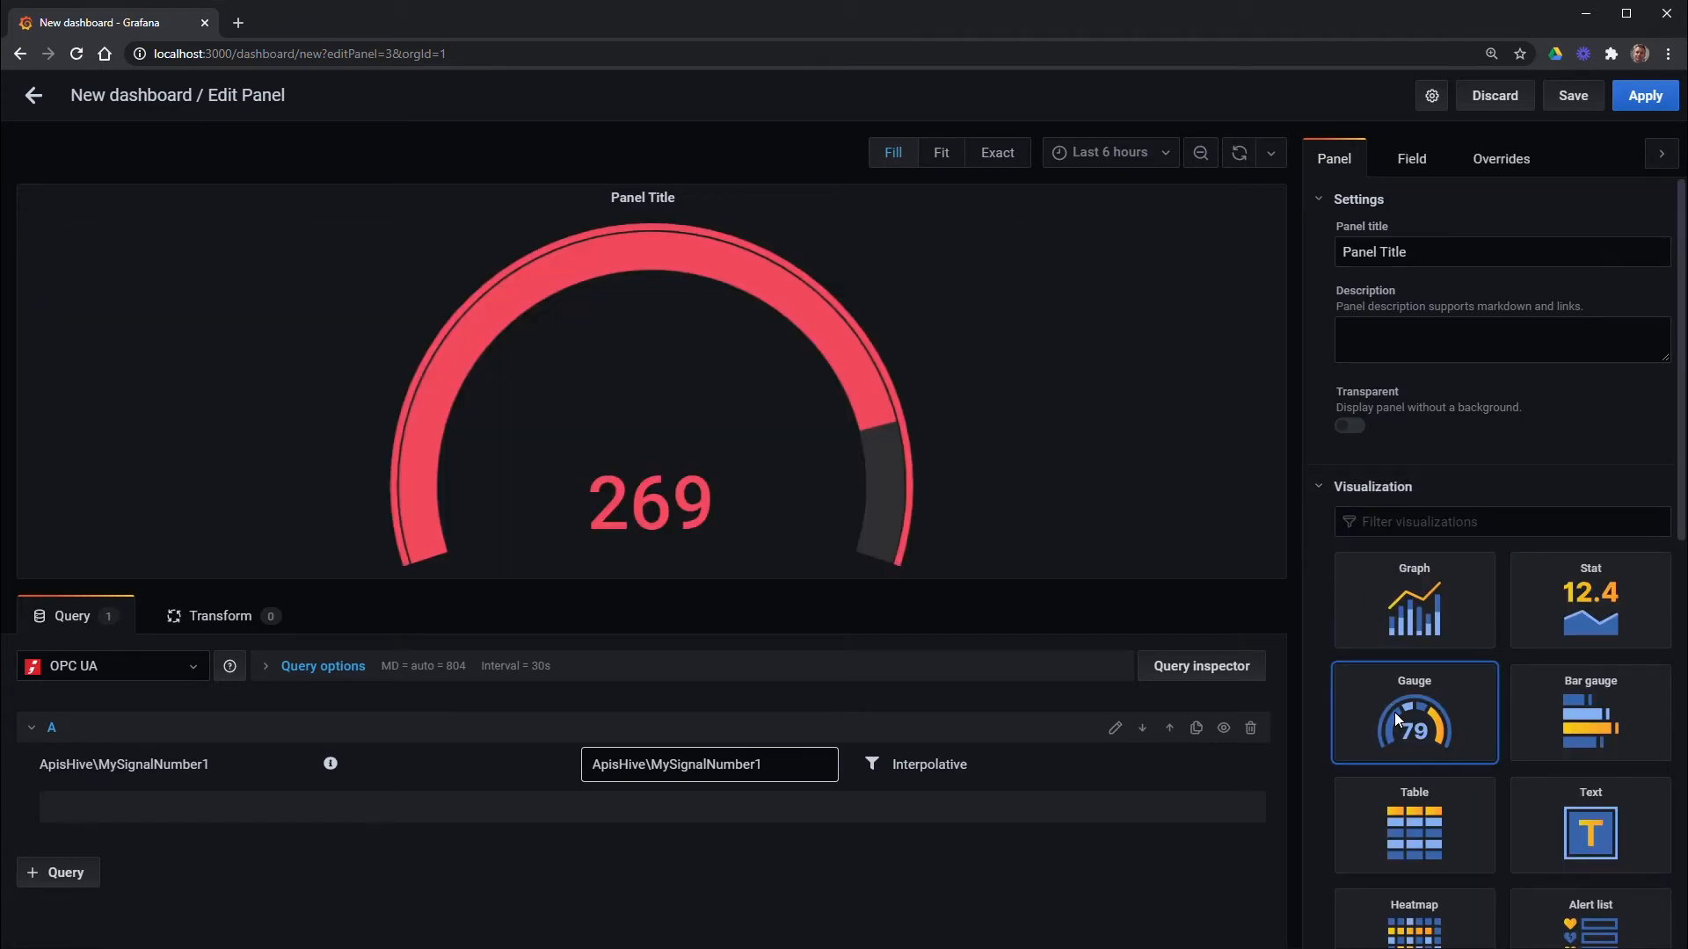
left_click(1644, 97)
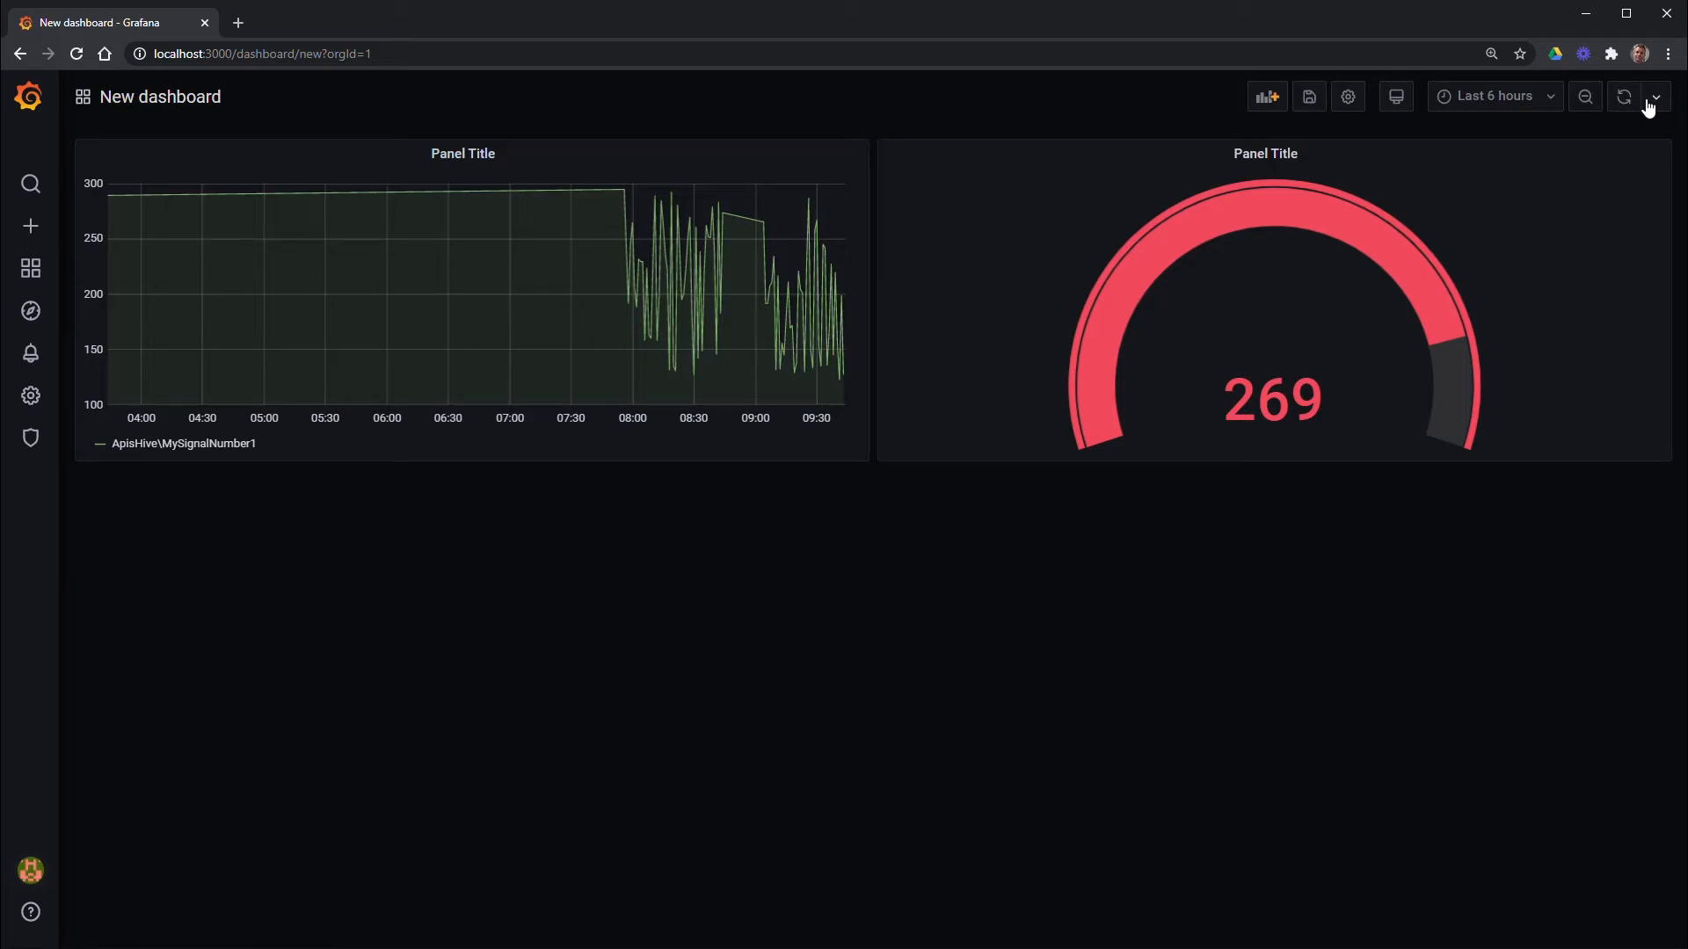
Add a new panel whose query A plots ApisHive MySignalNumber6
left_click(1269, 99)
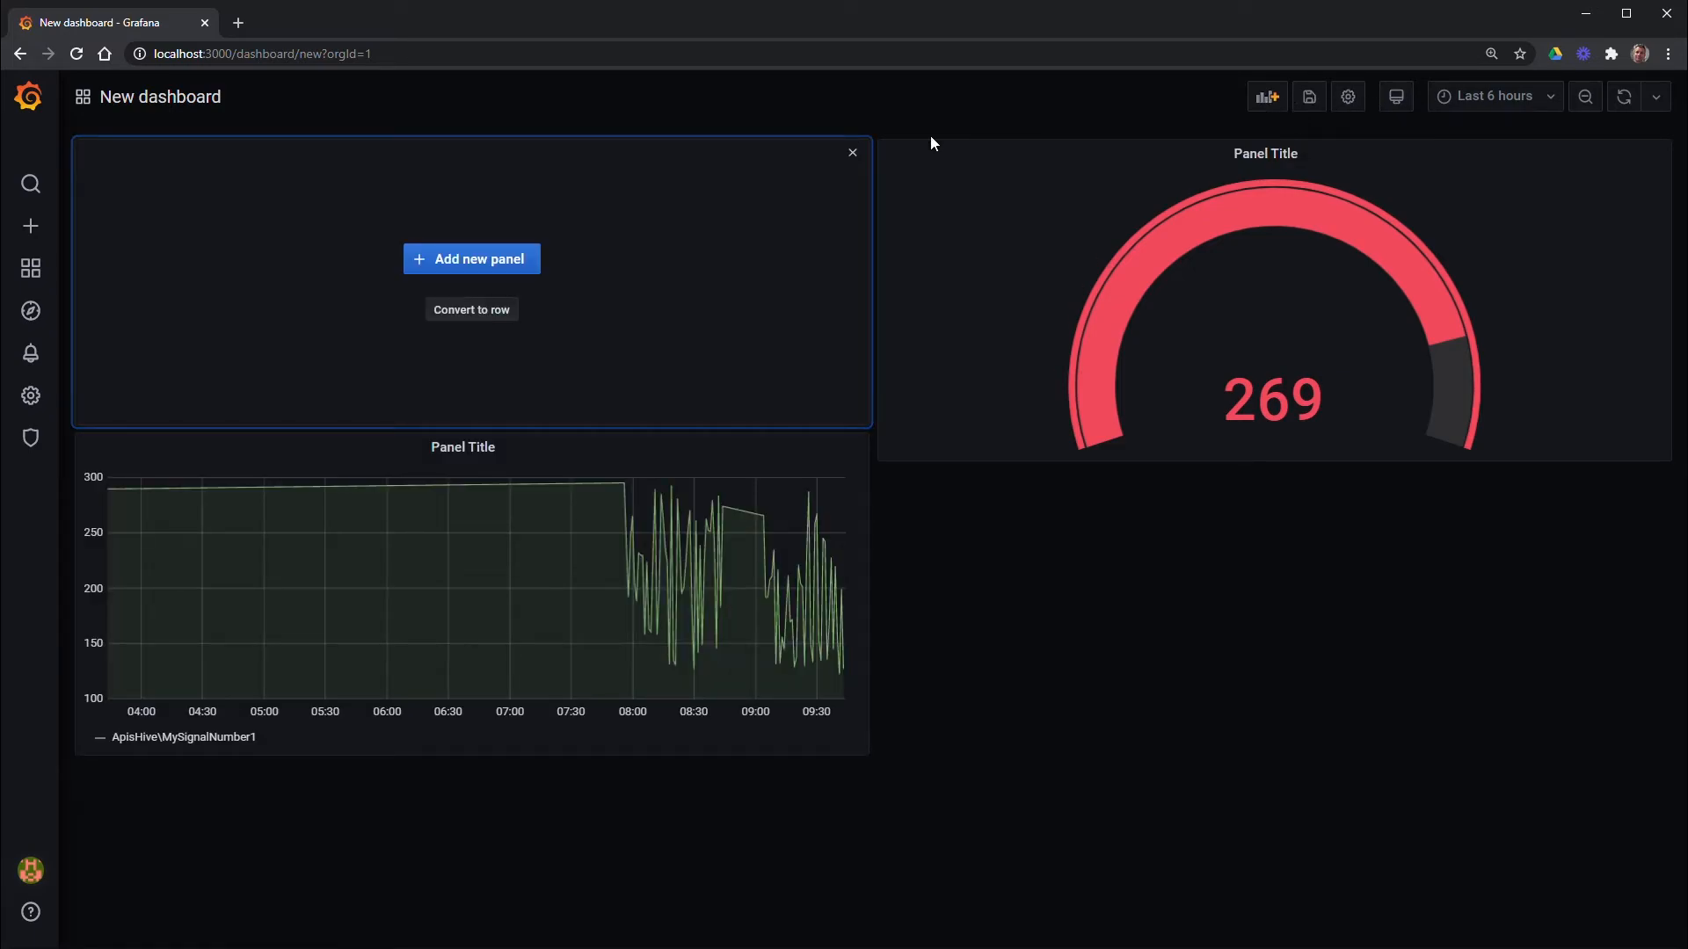
left_click(489, 262)
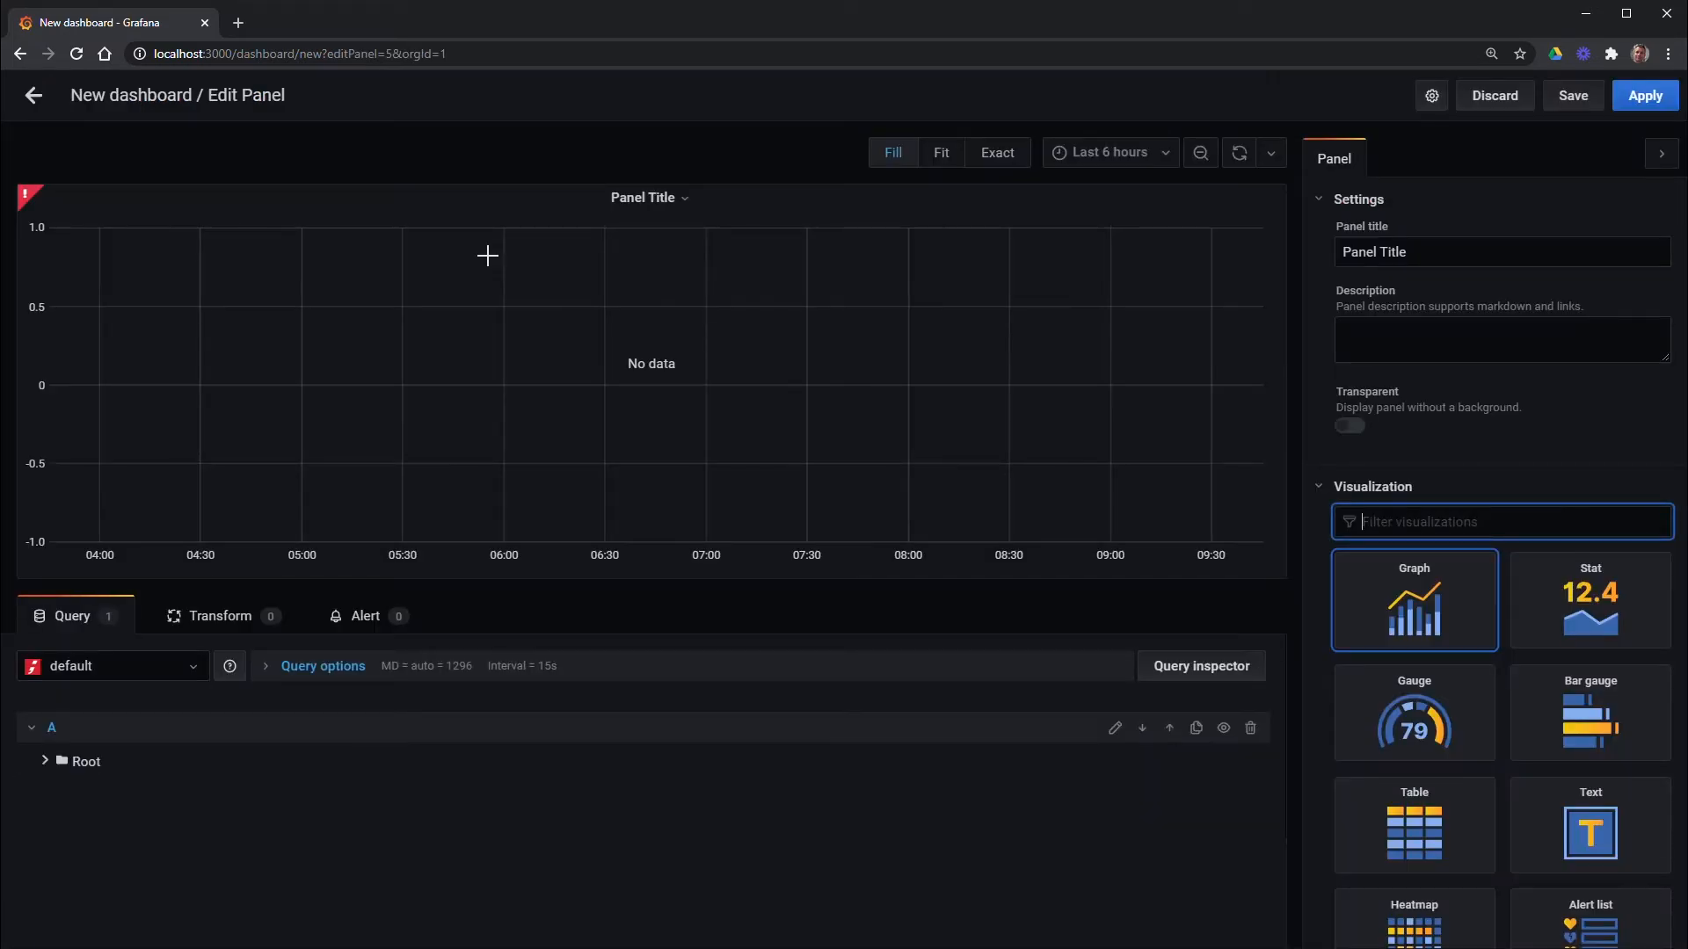
left_click(45, 760)
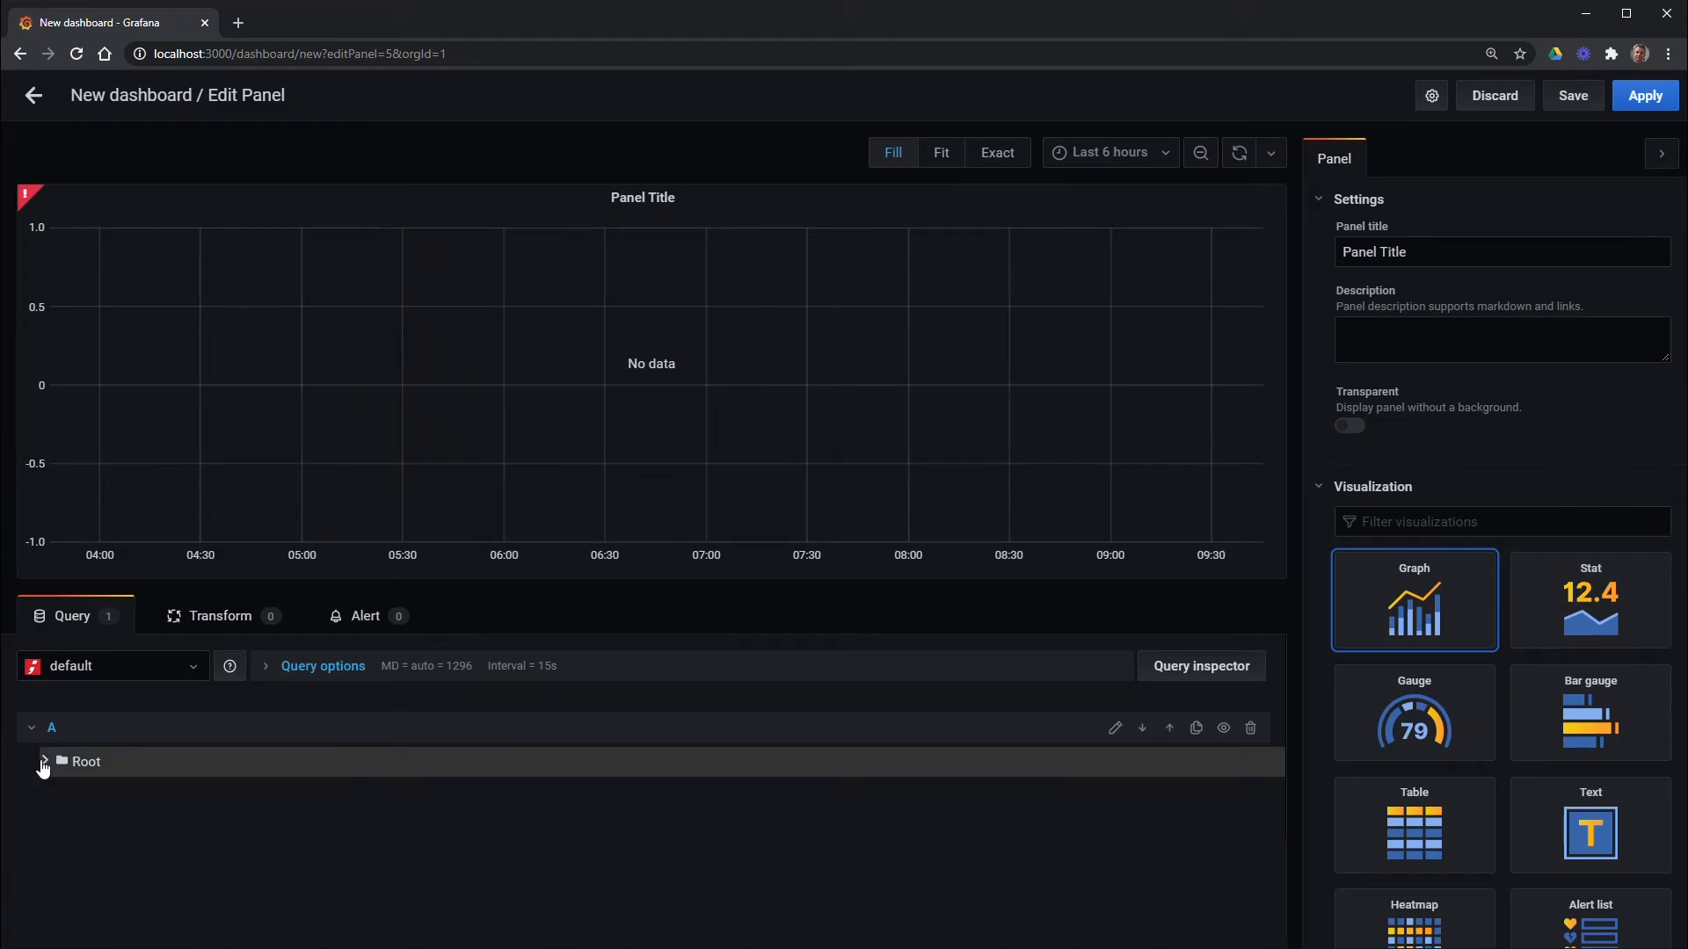
left_click(63, 791)
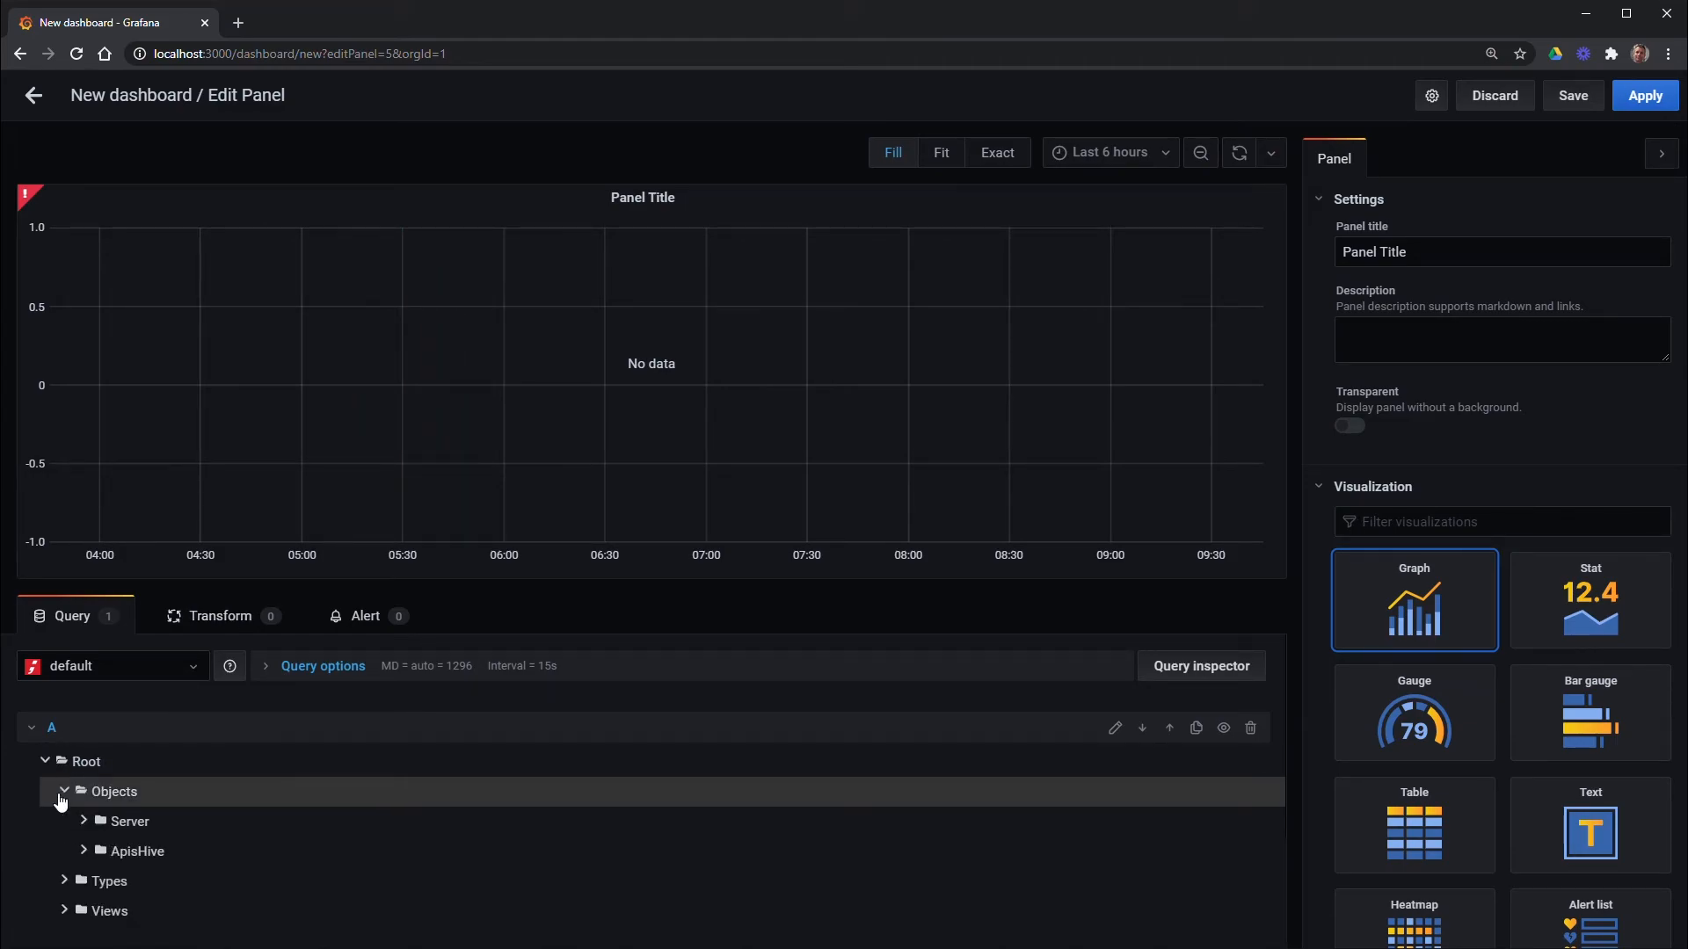
left_click(84, 851)
left_click(104, 911)
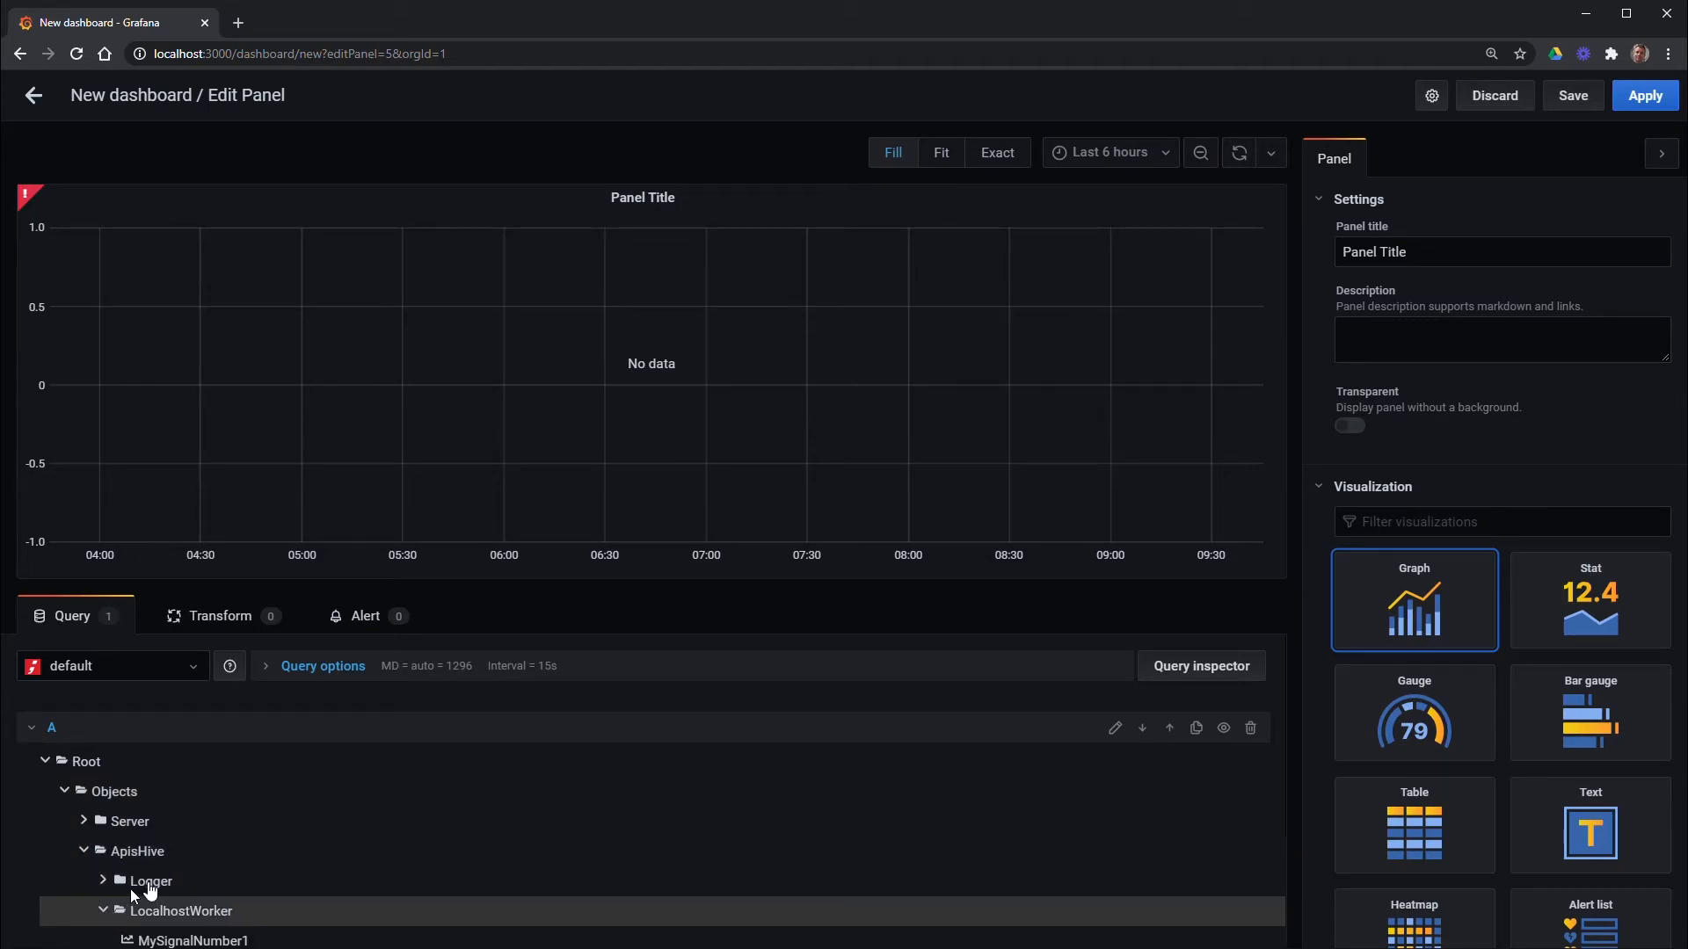
scroll(164, 873, "down", 2)
left_click(175, 915)
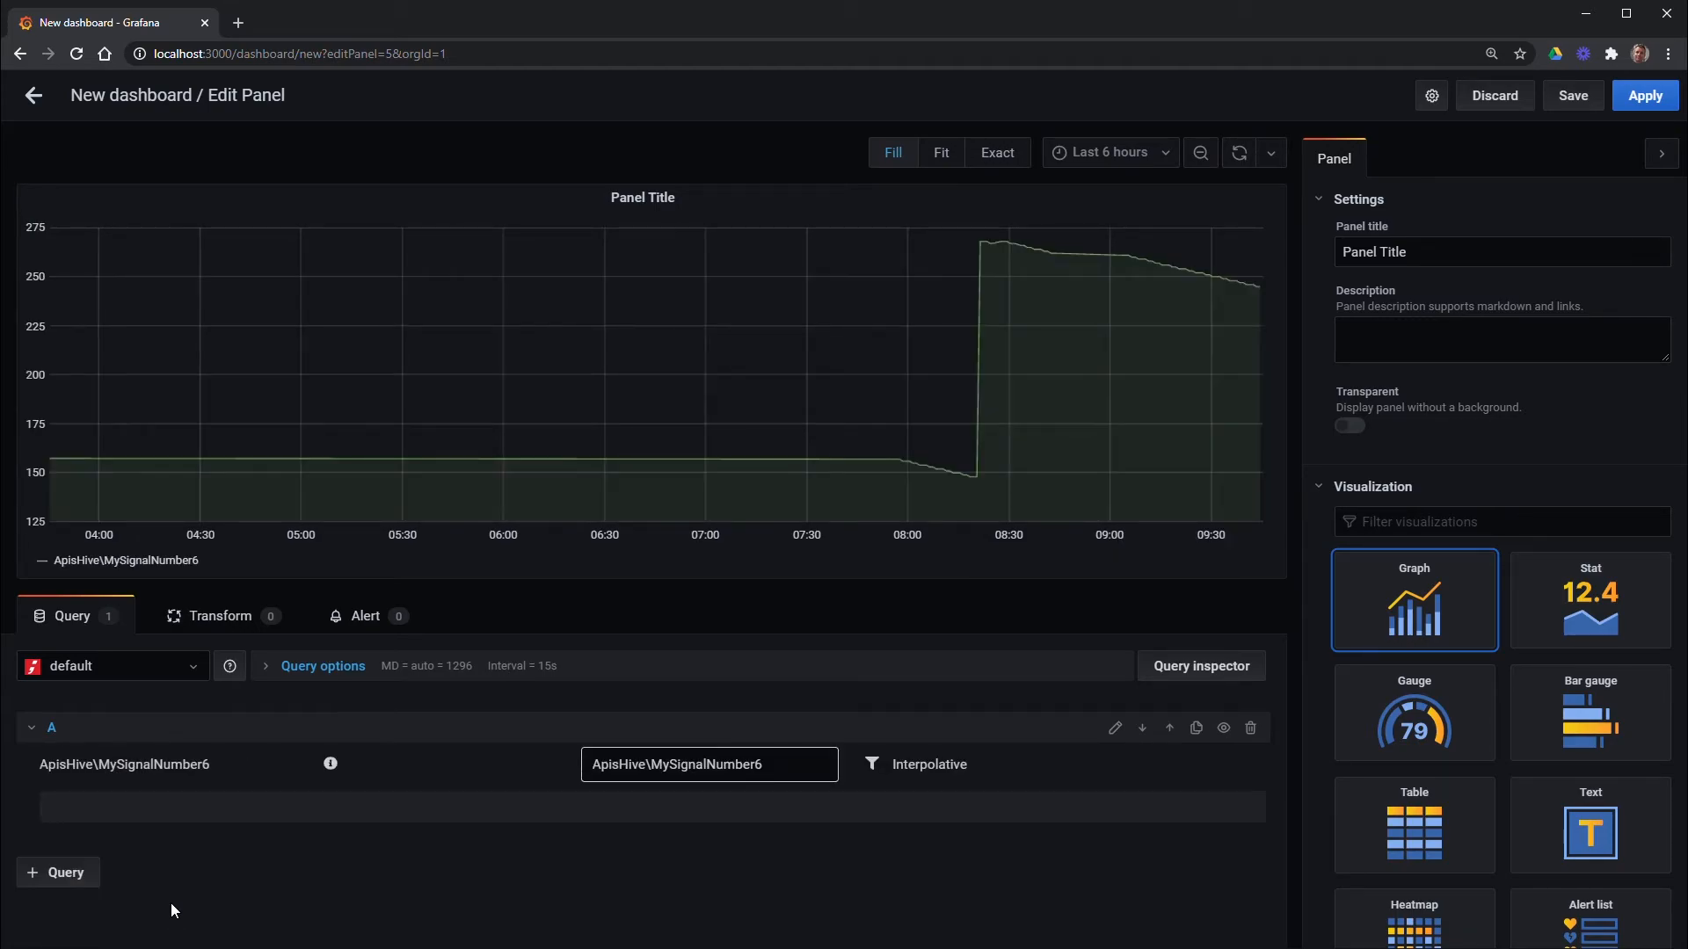
Add query B plotting ApisHive MySignalNumber9 as a second series
left_click(46, 874)
left_click(47, 891)
left_click(66, 919)
scroll(83, 897, "down", 2)
left_click(85, 805)
left_click(103, 865)
scroll(143, 870, "down", 3)
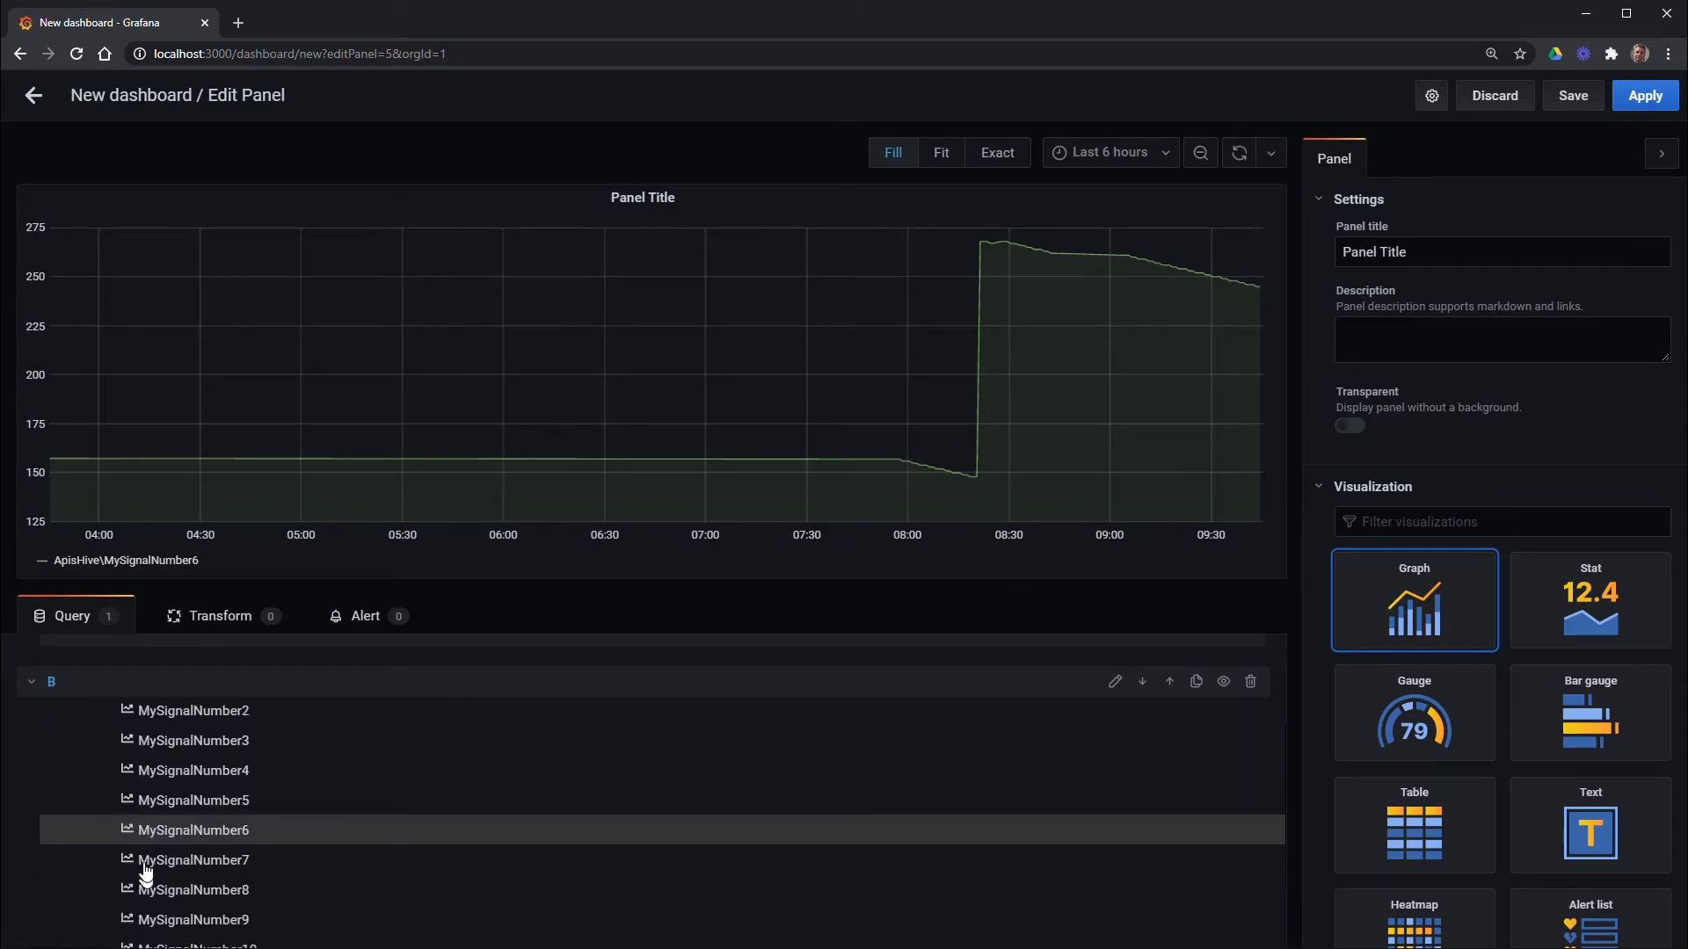
left_click(149, 868)
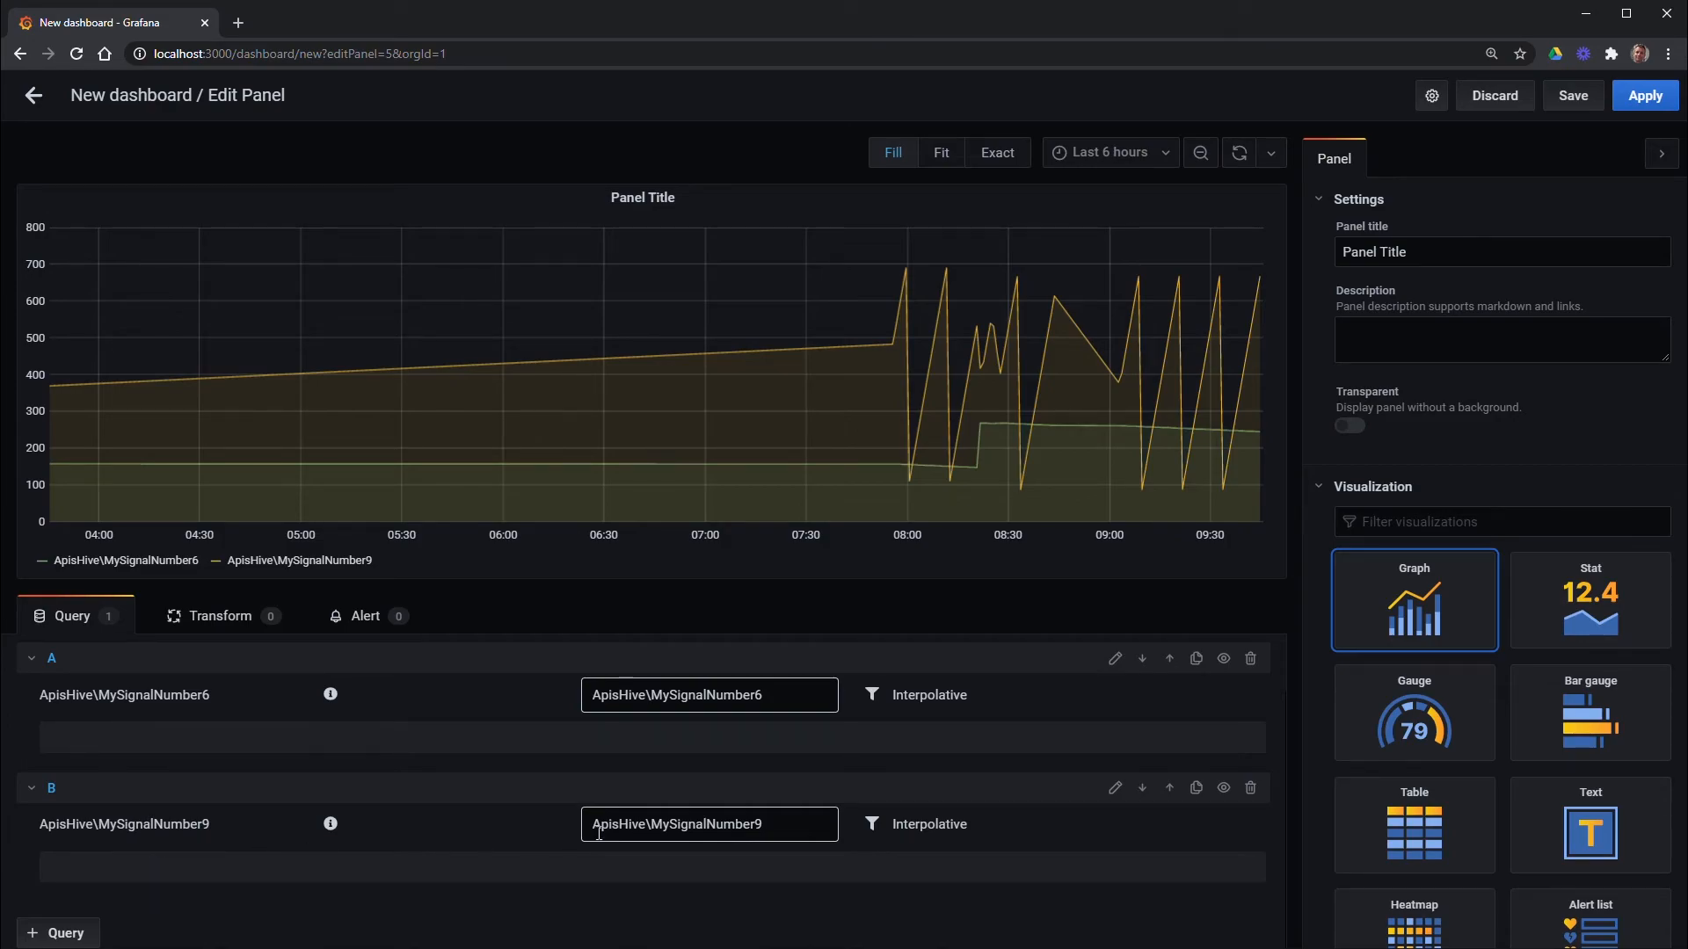
Set query B's aggregate to Raw and apply the two-signal panel
left_click(908, 826)
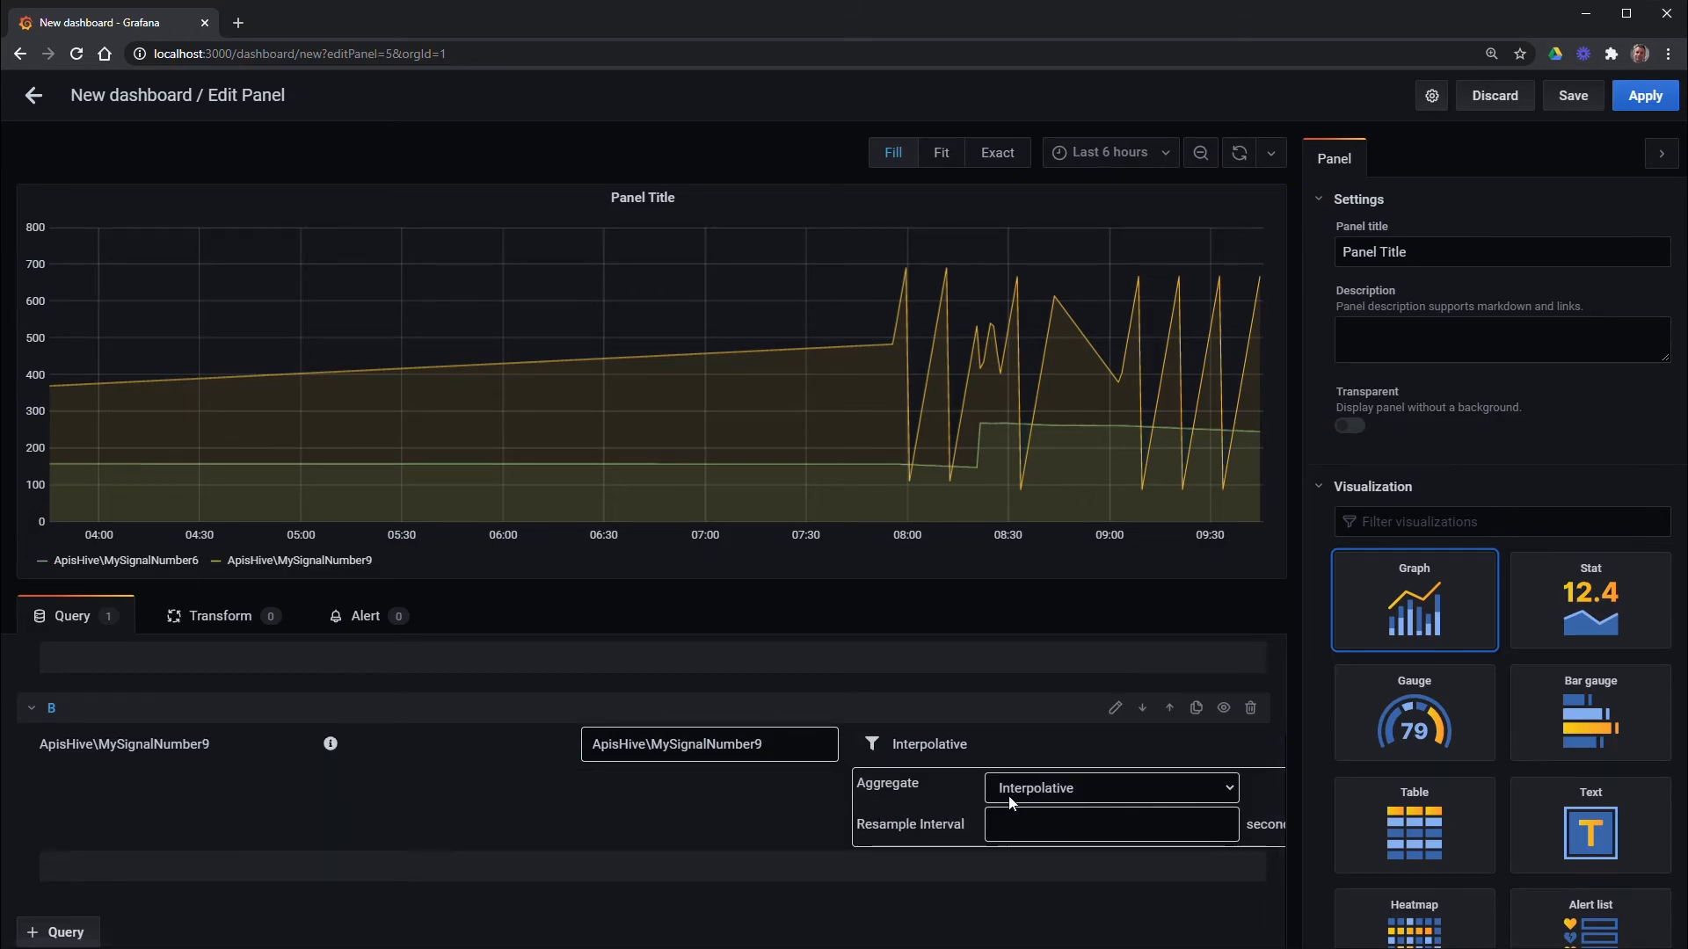
left_click(1132, 795)
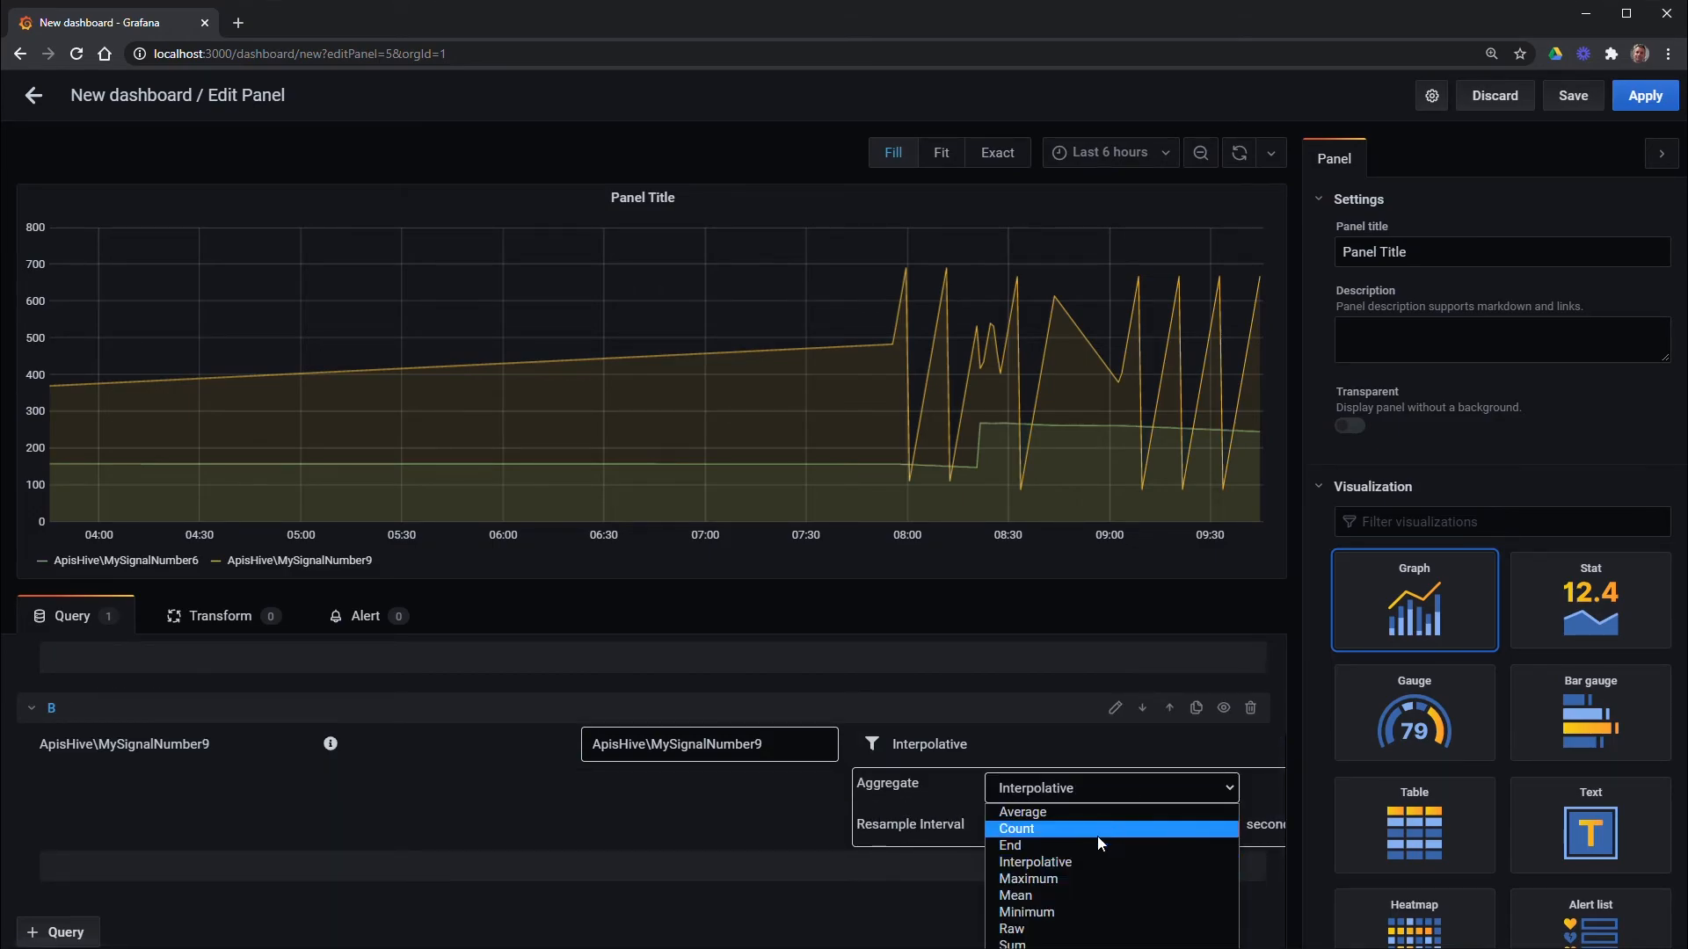
left_click(1043, 927)
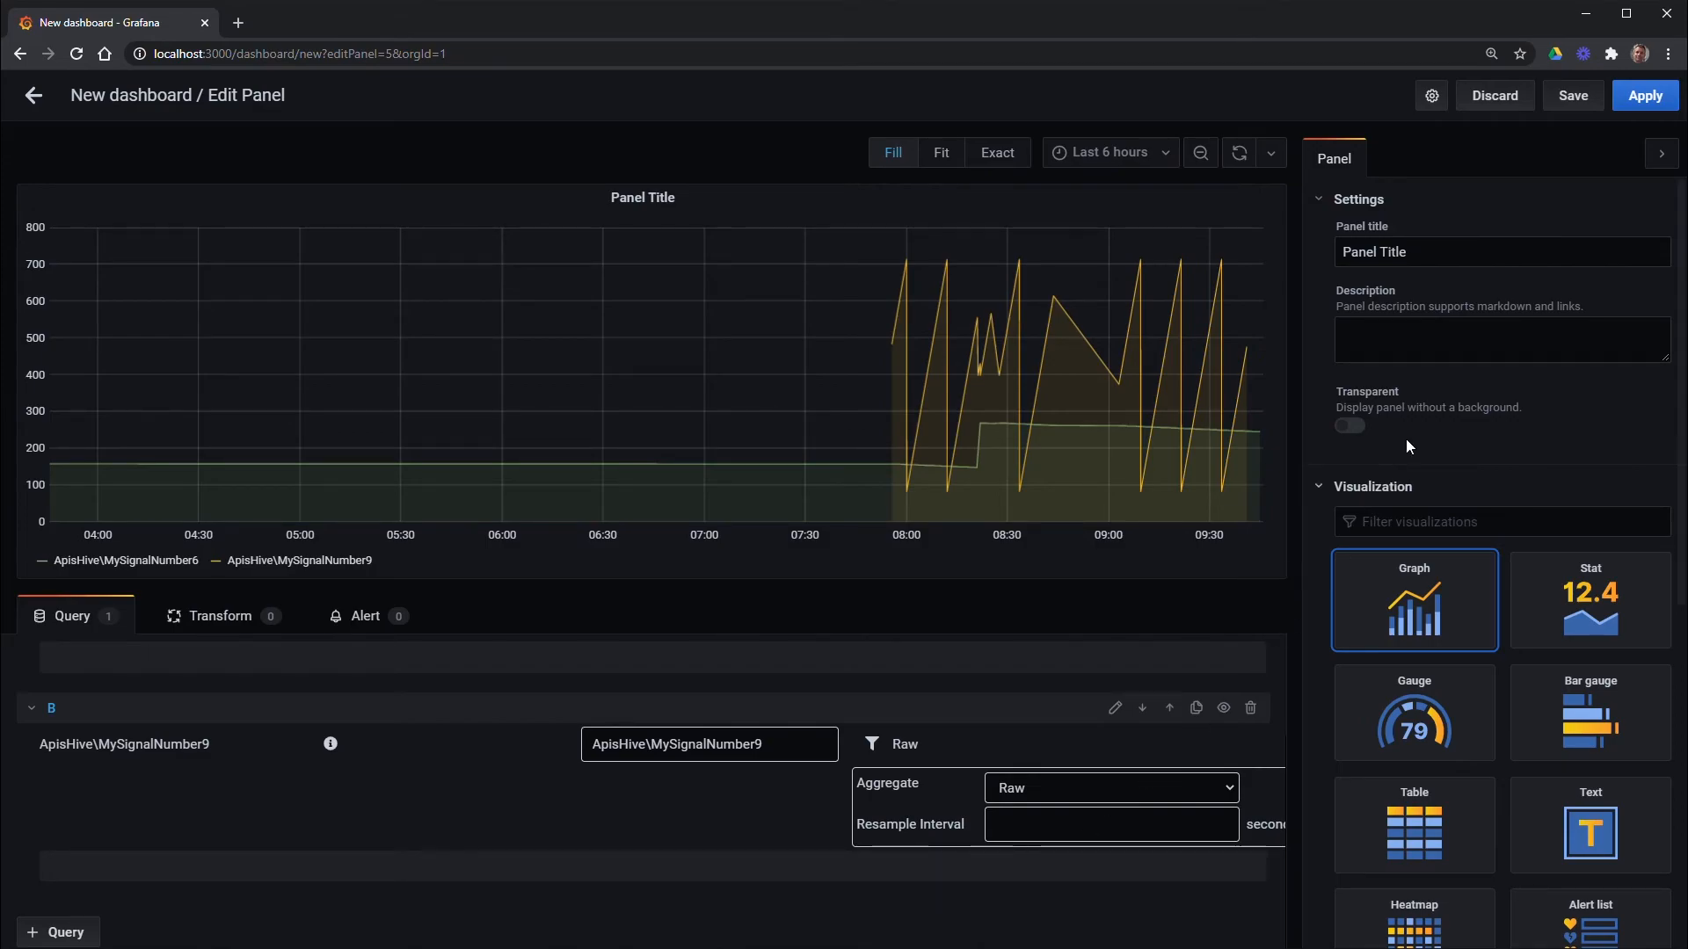
left_click(1644, 95)
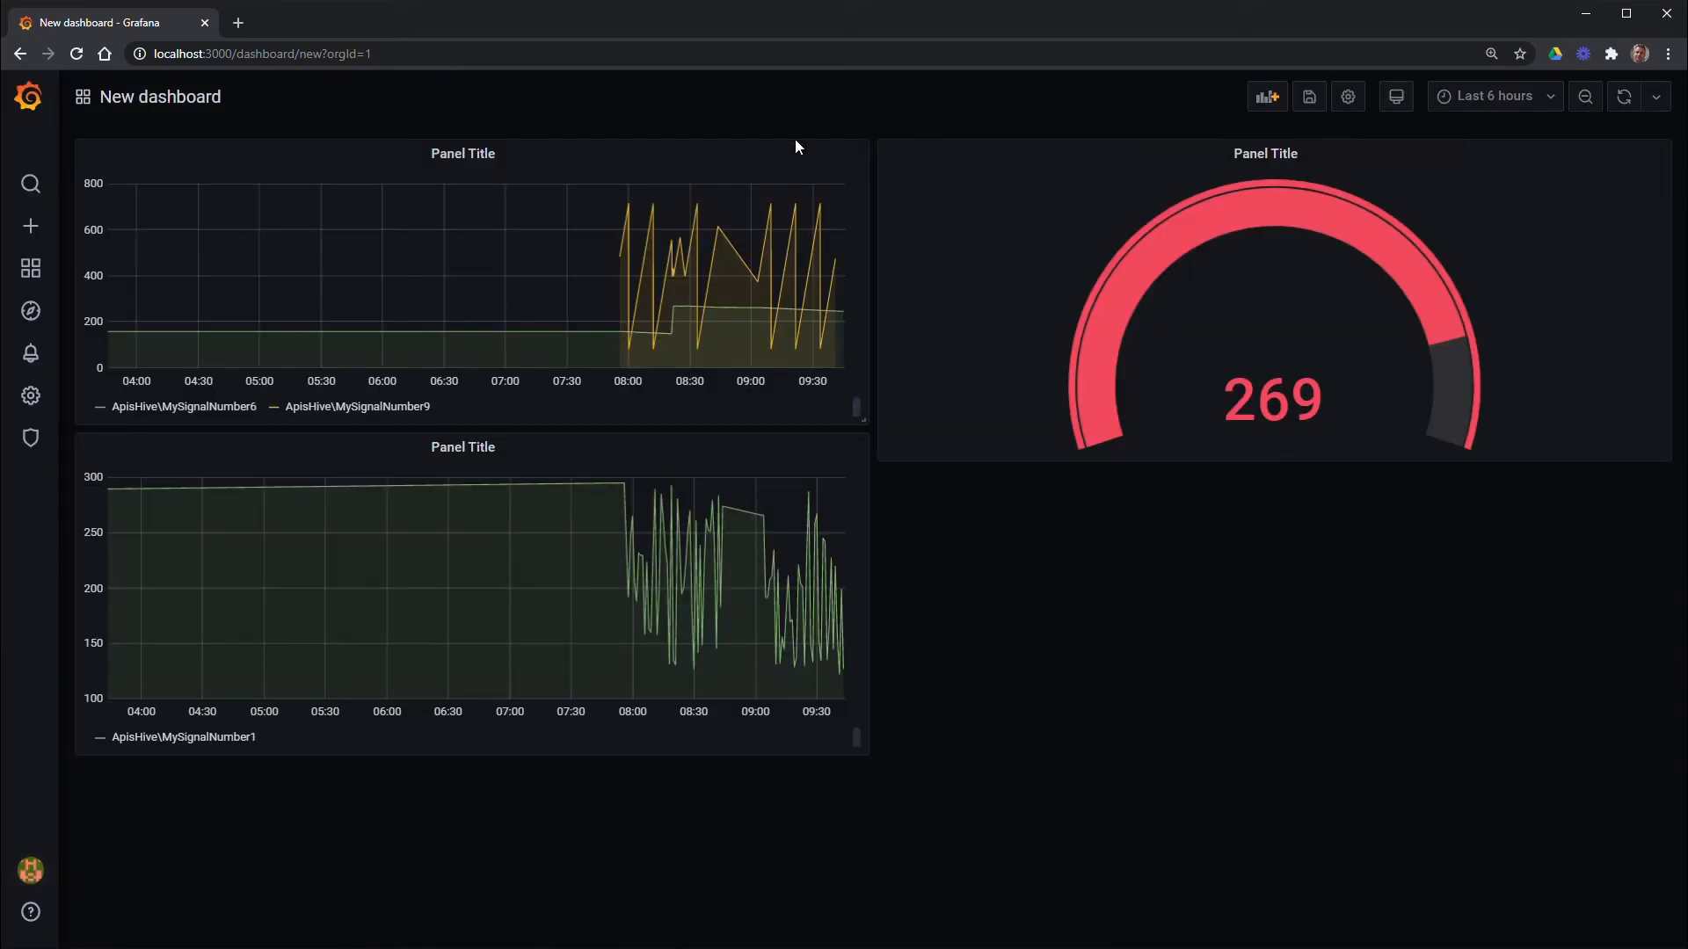
Move the two-signal graph beneath the MySignalNumber1 graph and narrow the gauge panel
left_click_drag(637, 150, 1481, 584)
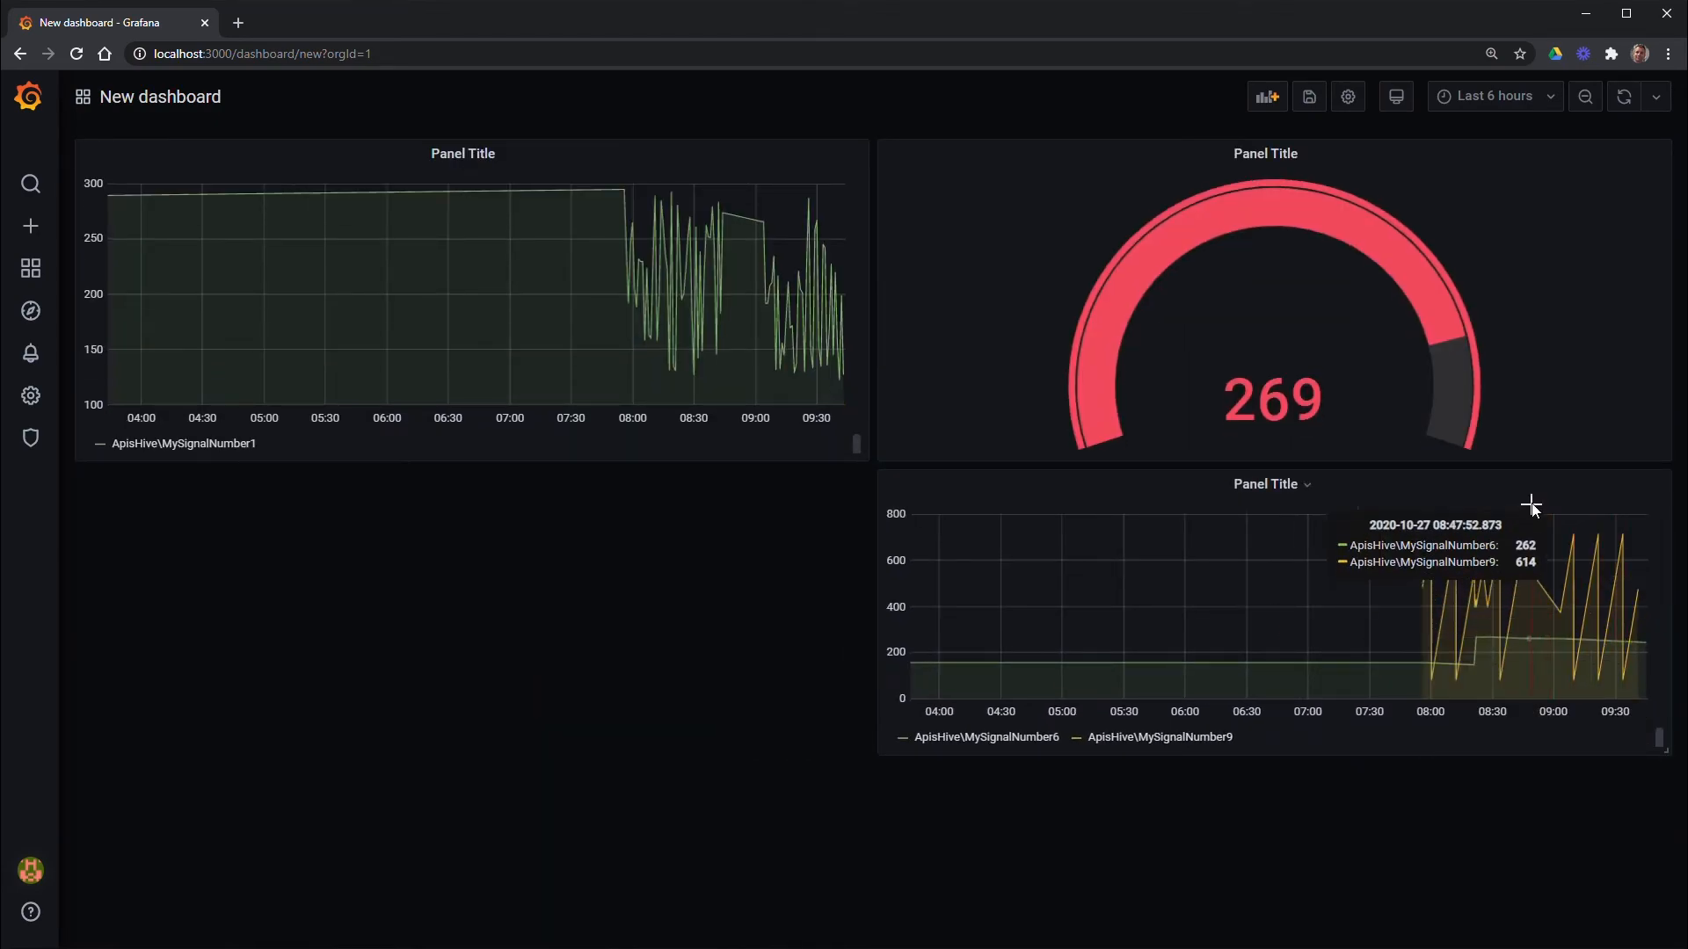
left_click_drag(1530, 486, 716, 493)
left_click_drag(1664, 456, 1144, 468)
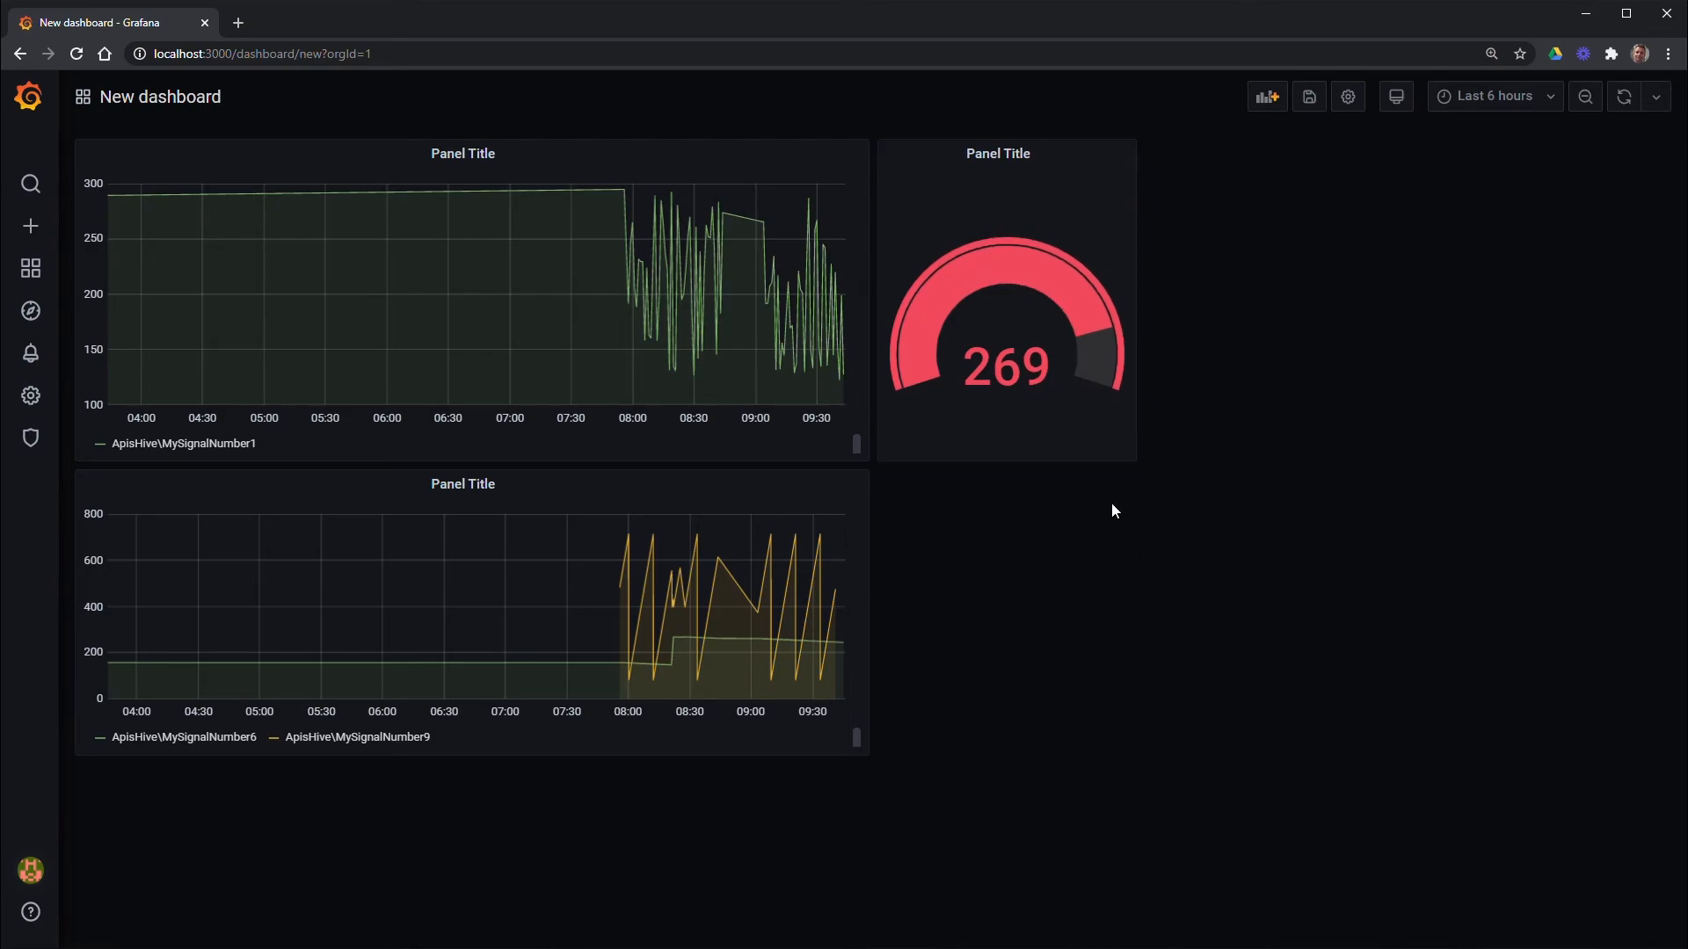
left_click(1549, 102)
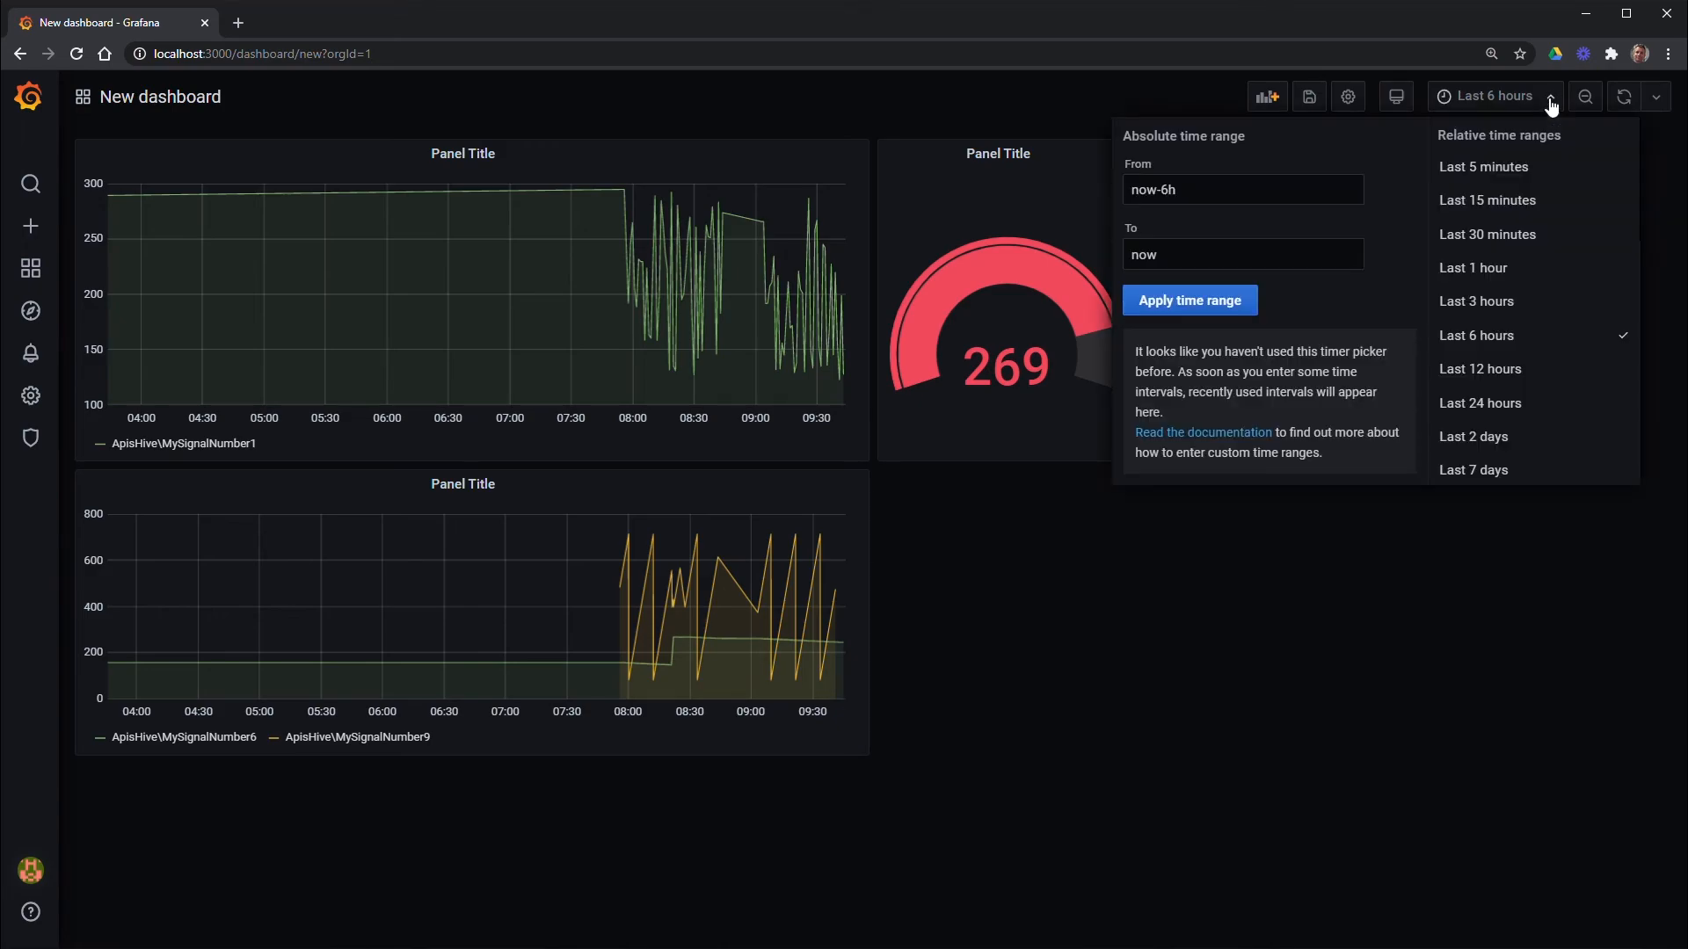
left_click(1489, 242)
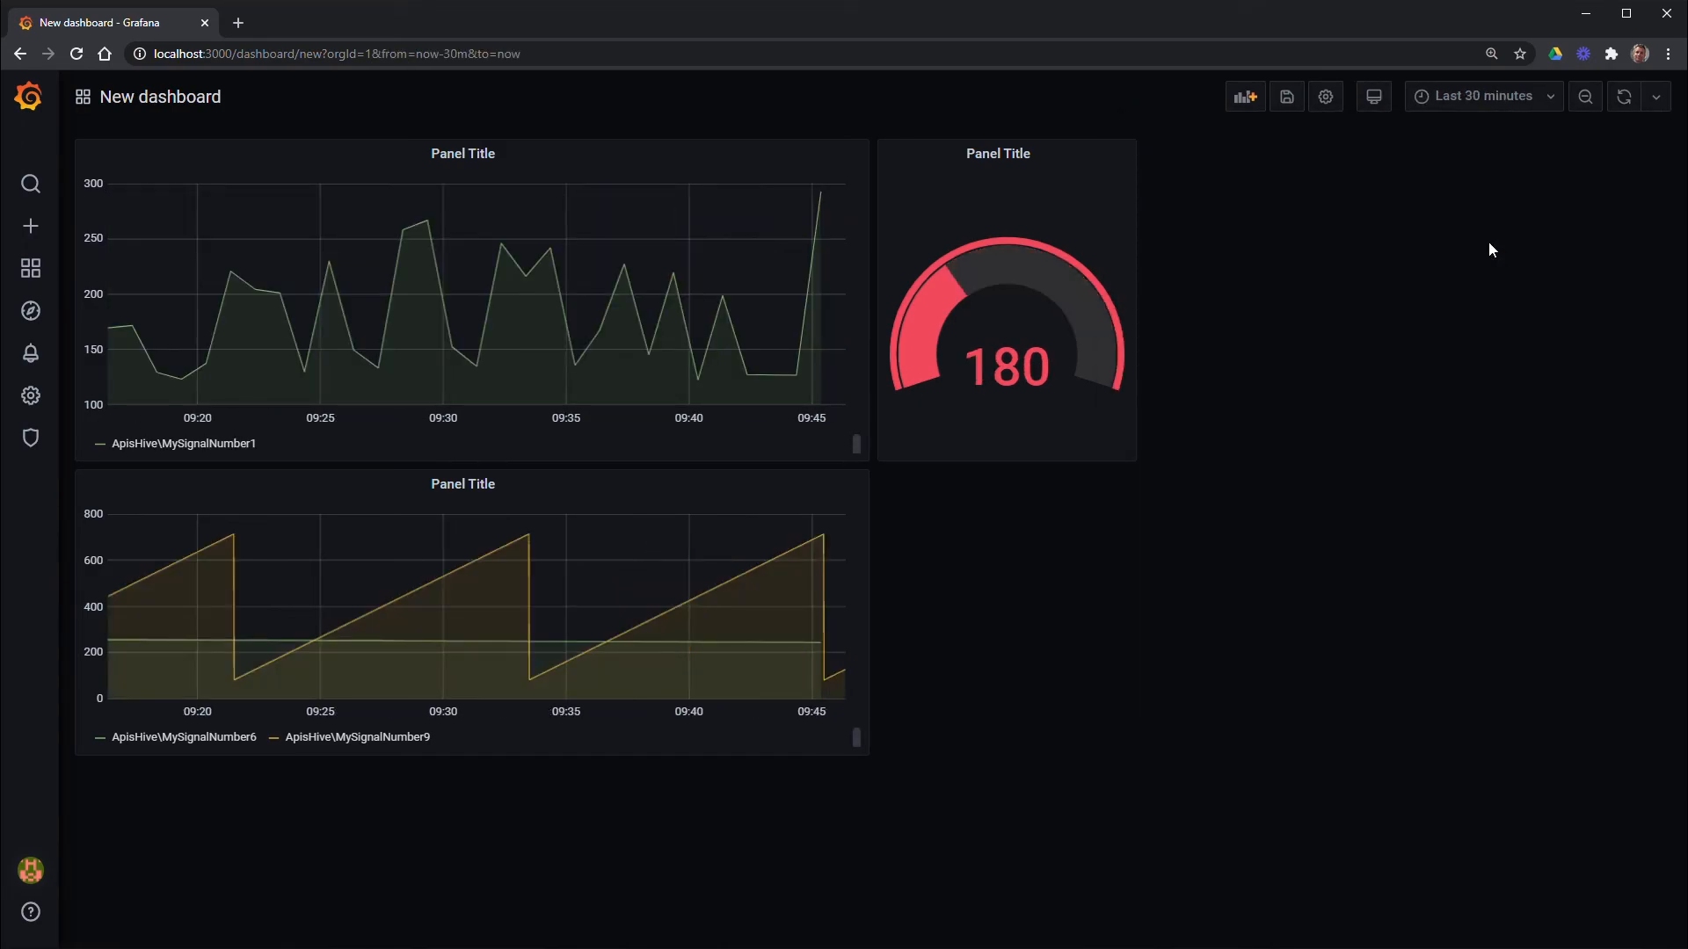
left_click(1486, 97)
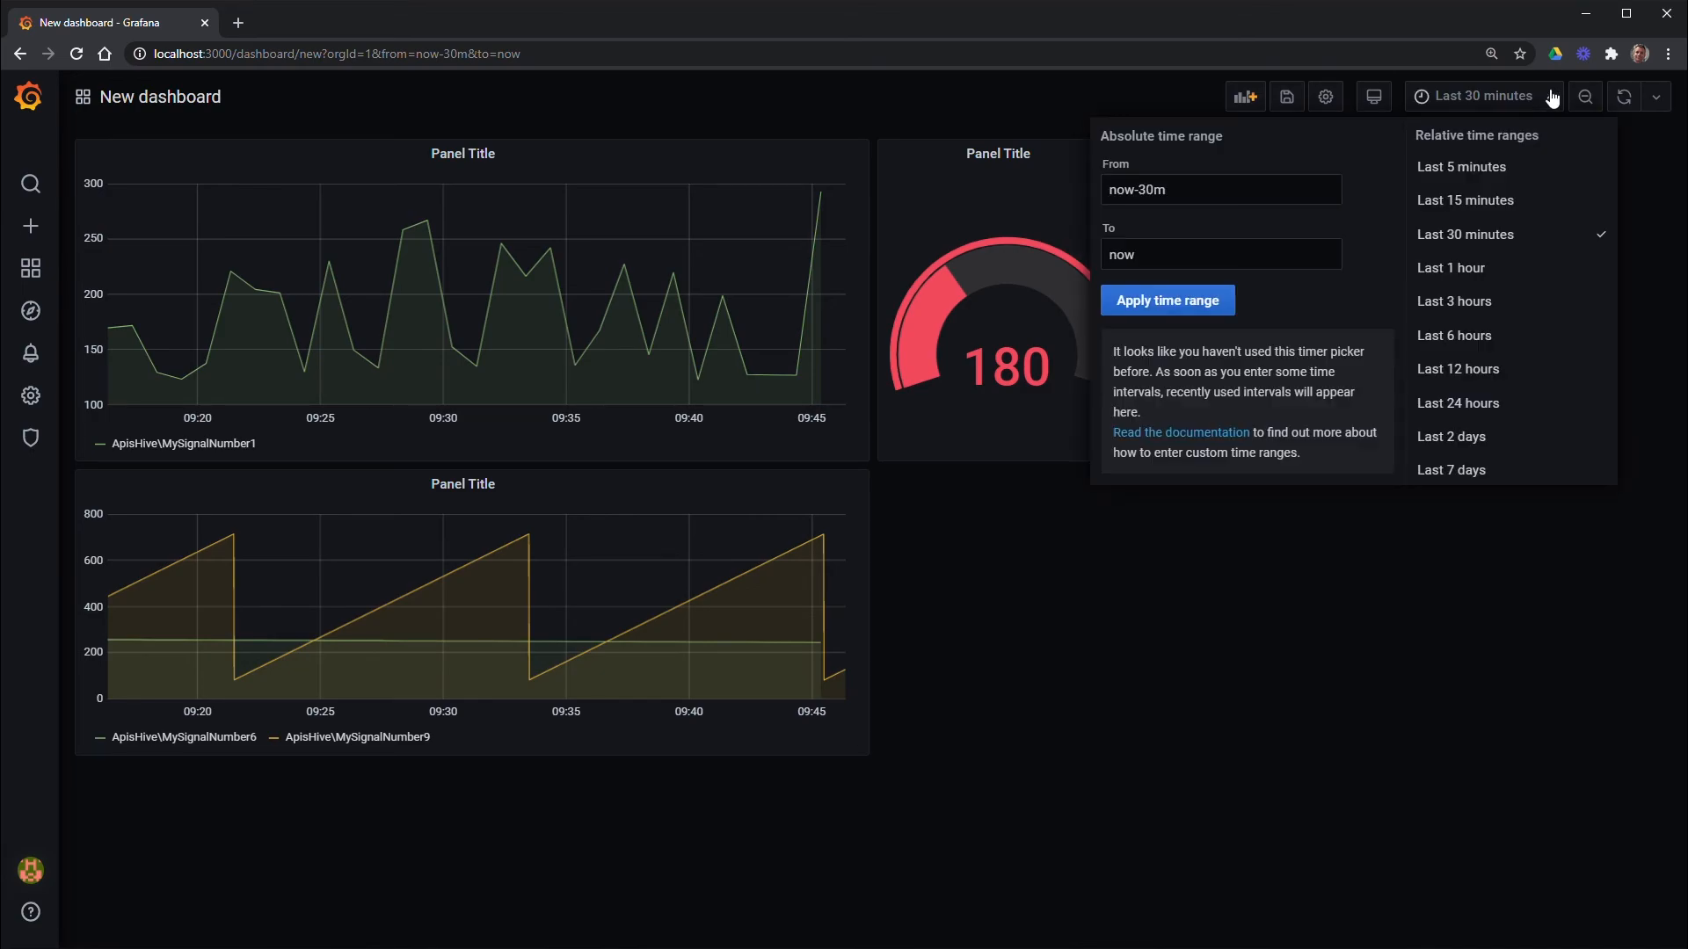
left_click(1490, 168)
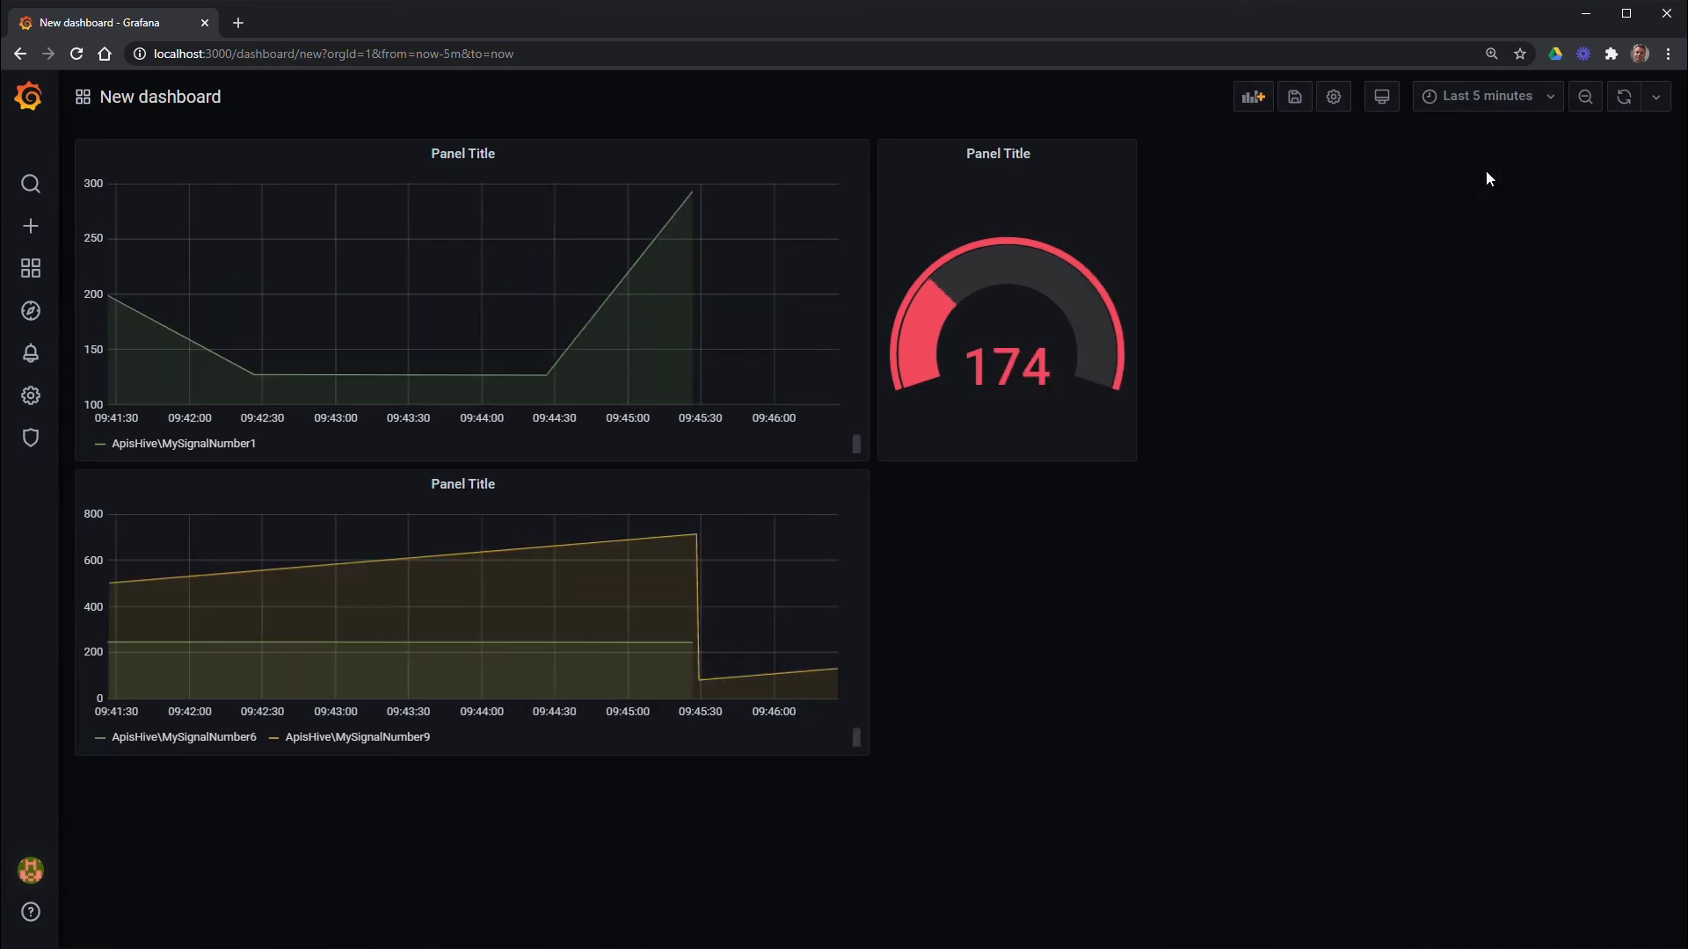
left_click(1494, 96)
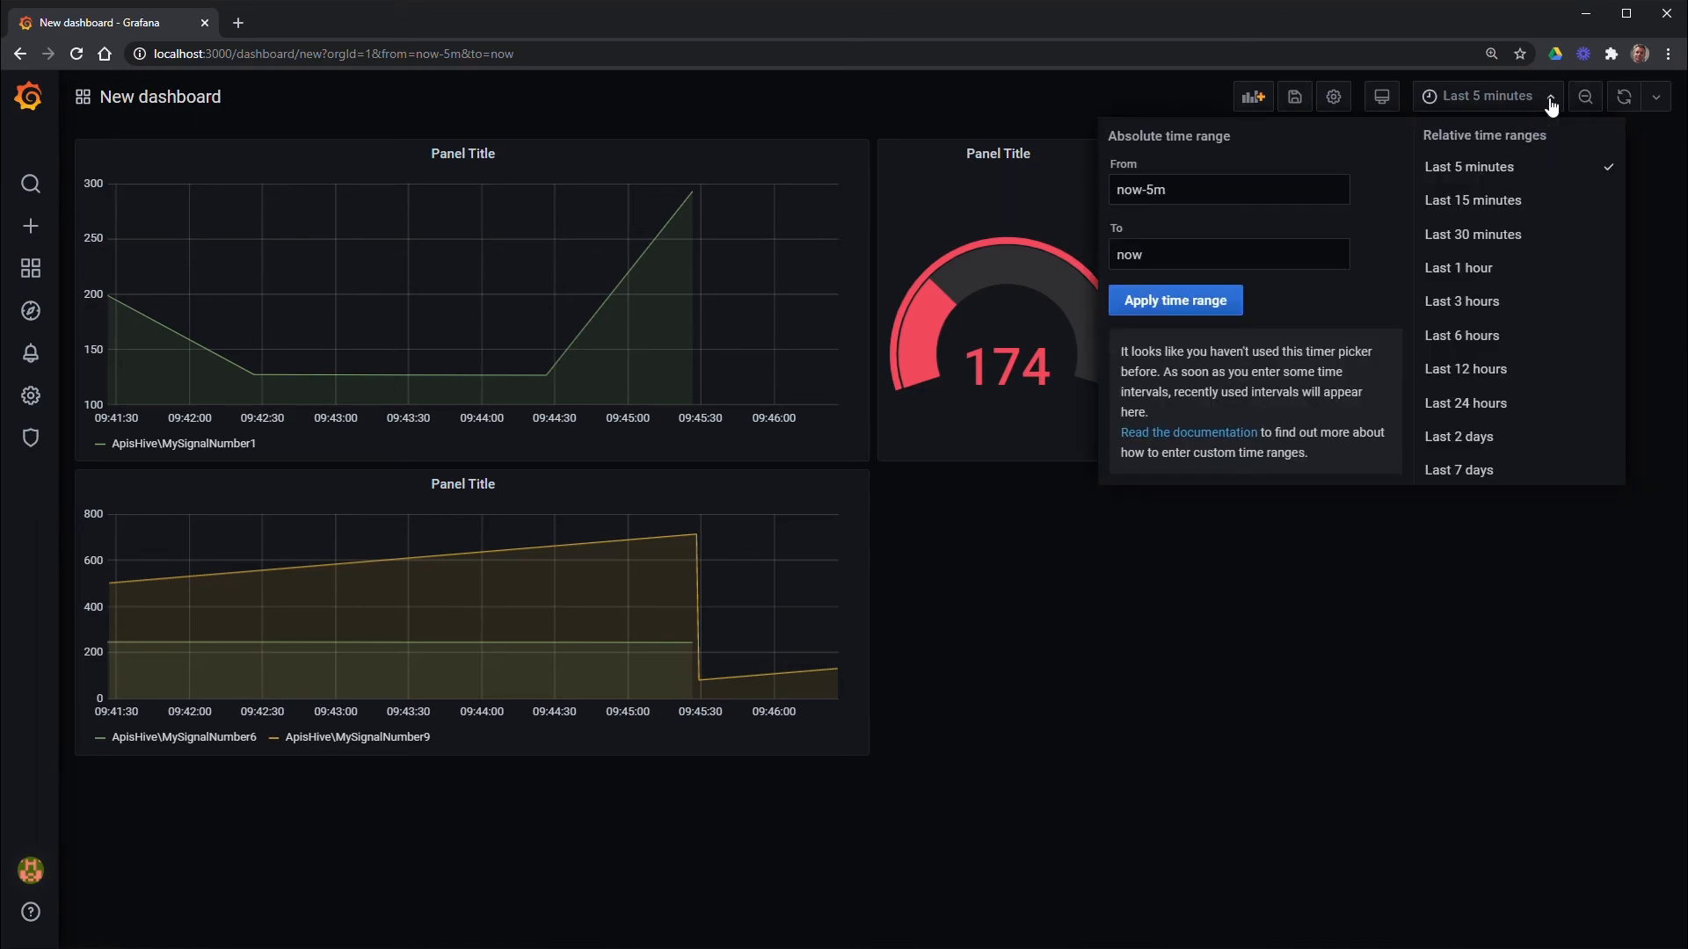
left_click(1484, 353)
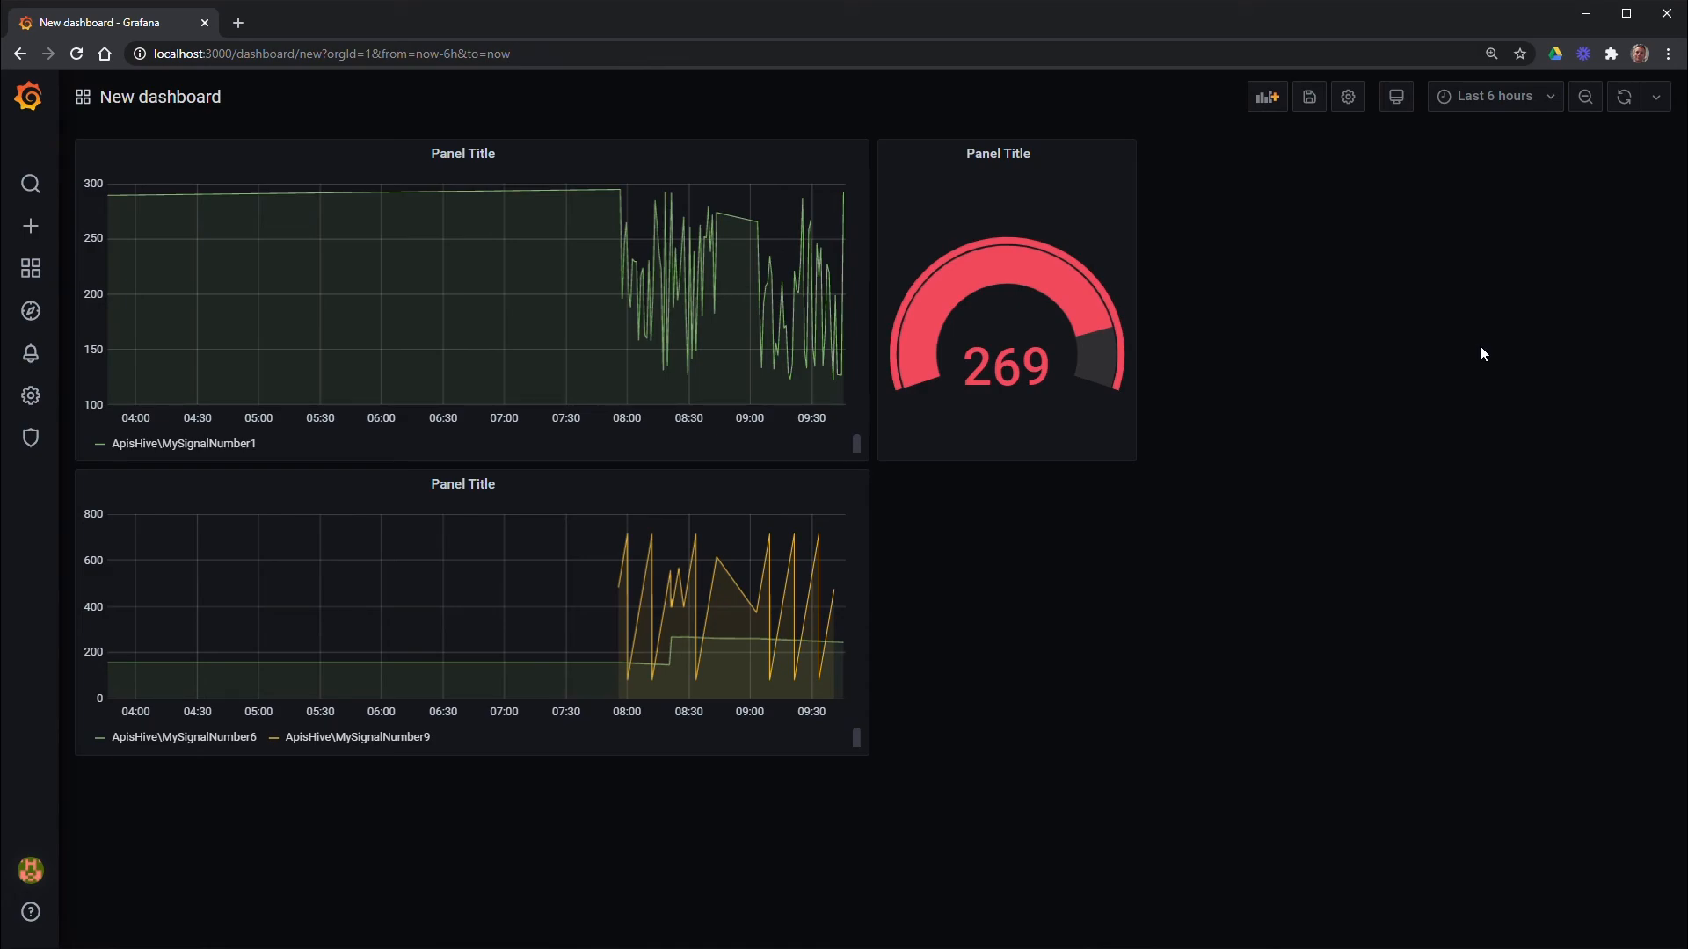
Save the dashboard under the name 'My new Dashboard'
left_click(1312, 103)
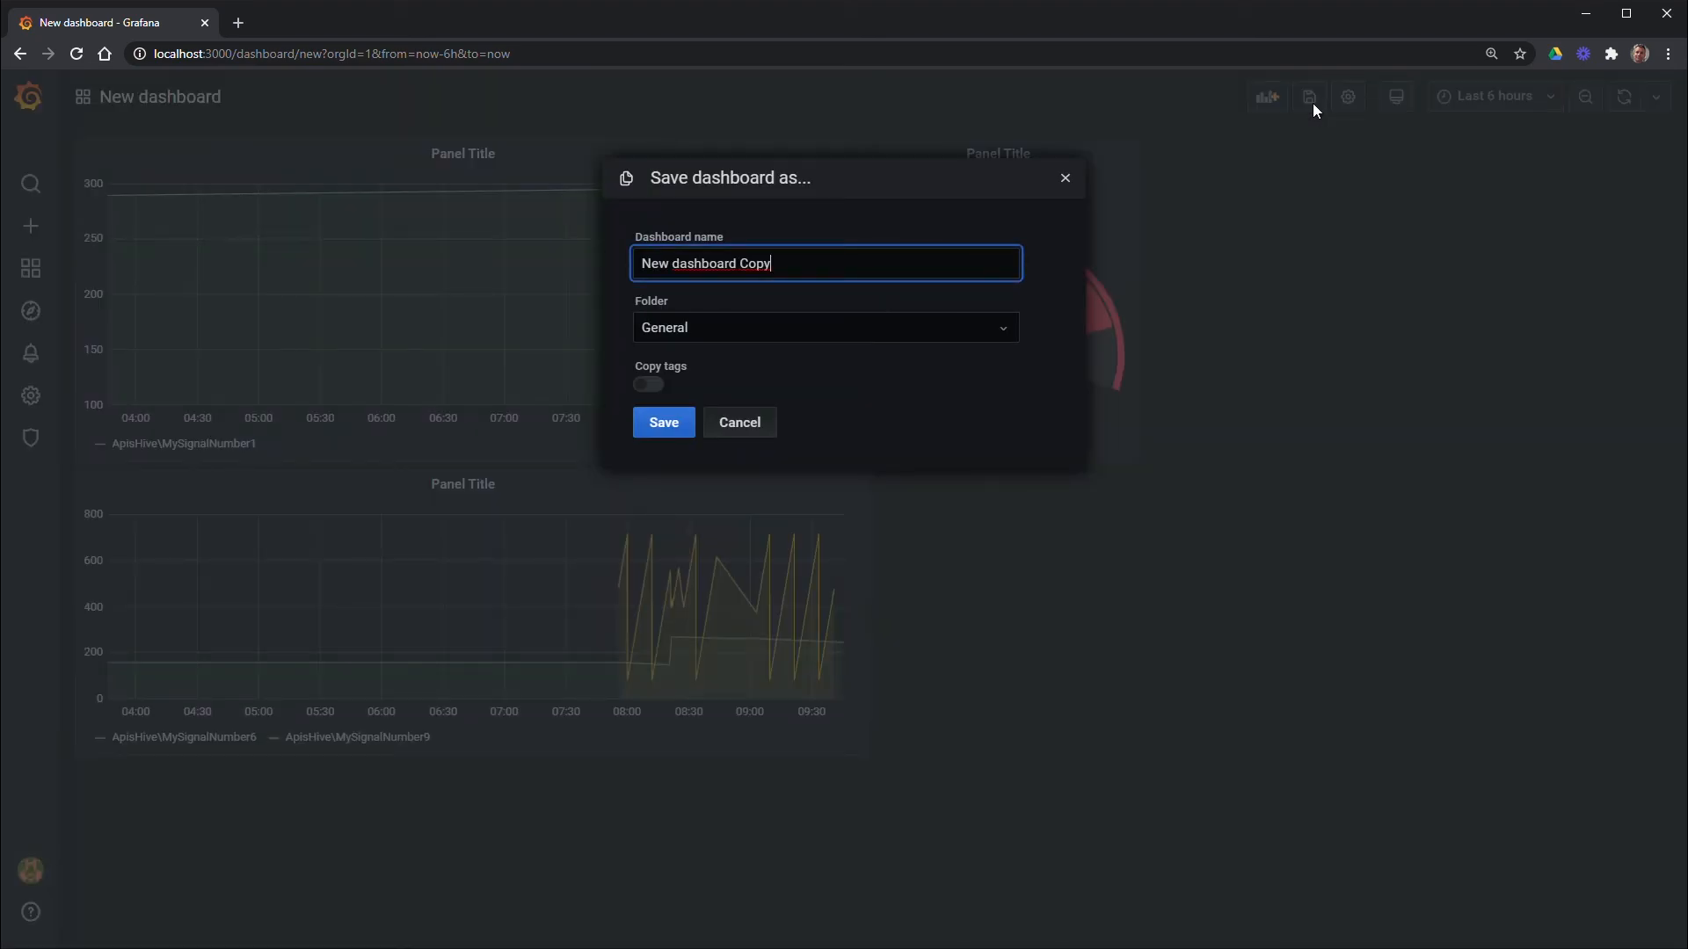
left_click_drag(907, 252, 497, 275)
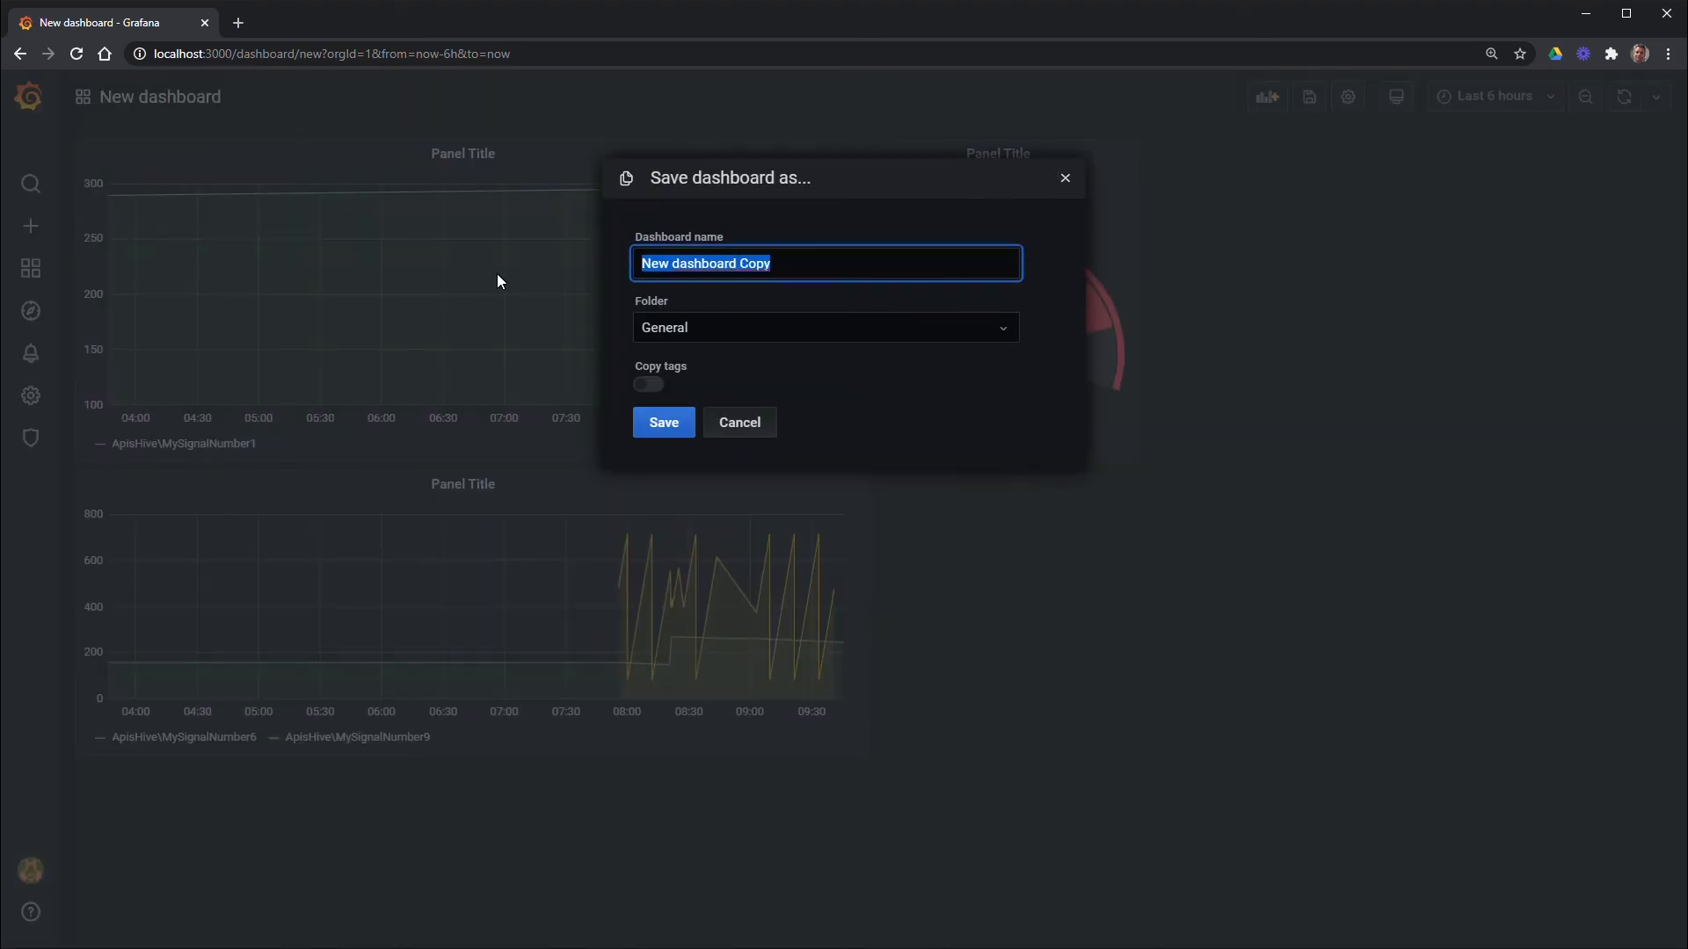
type("My new ")
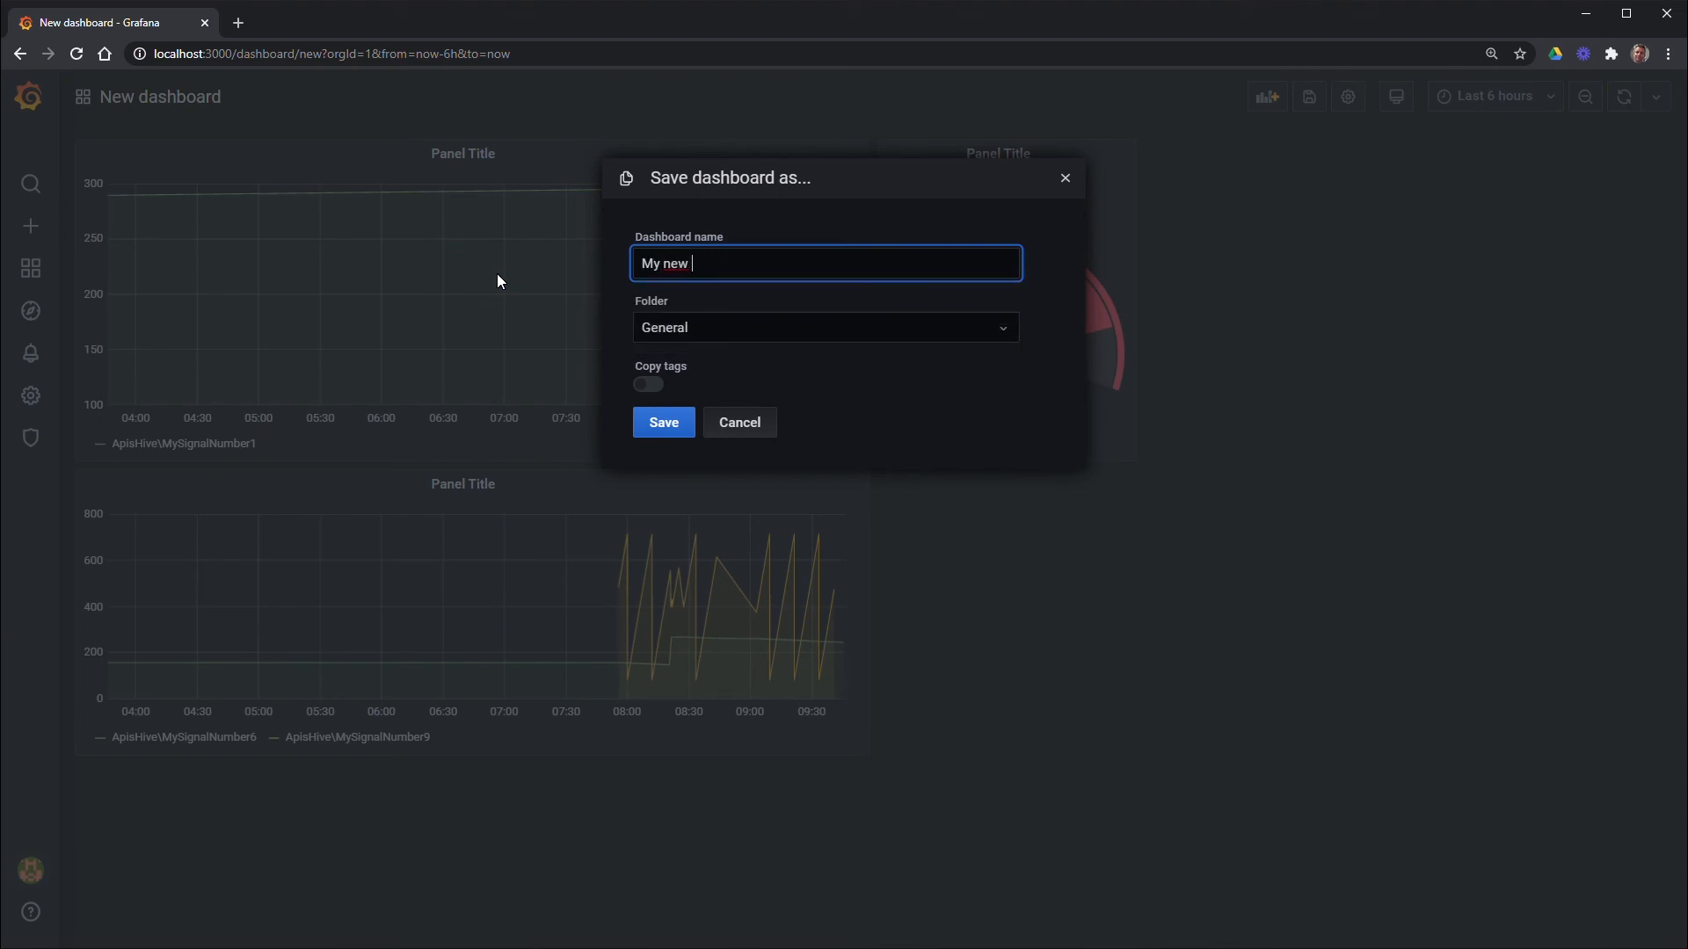
type("Dashboard")
left_click(656, 427)
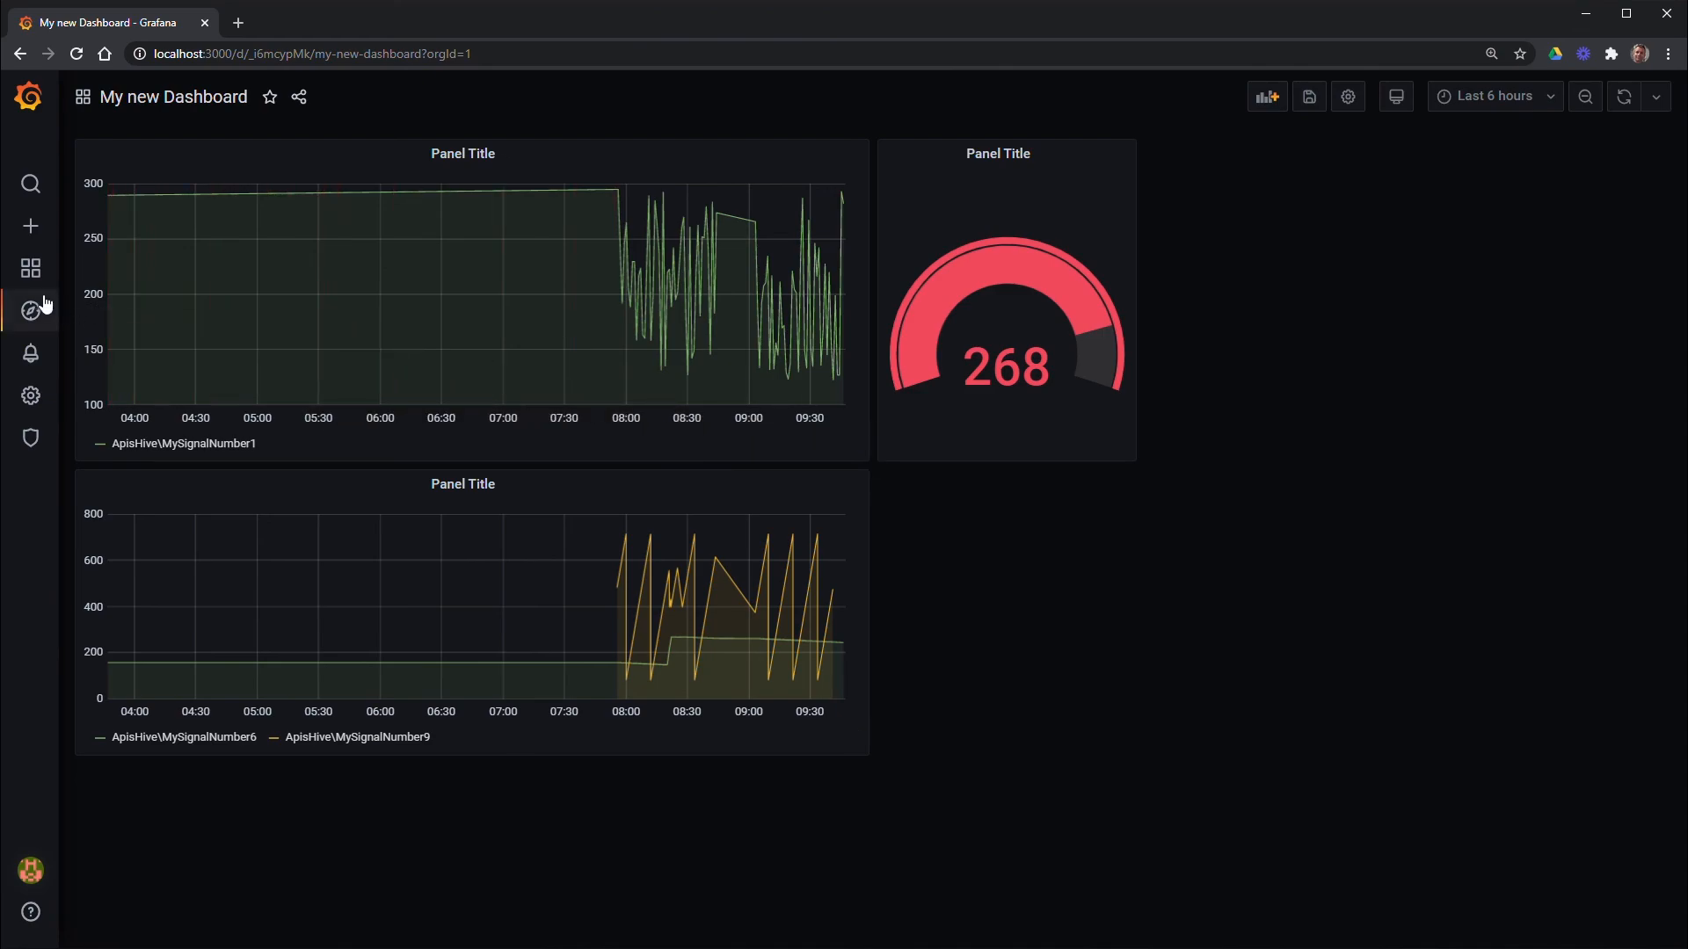
Reopen My new Dashboard from the Home page's recent list
mouse_move(35, 280)
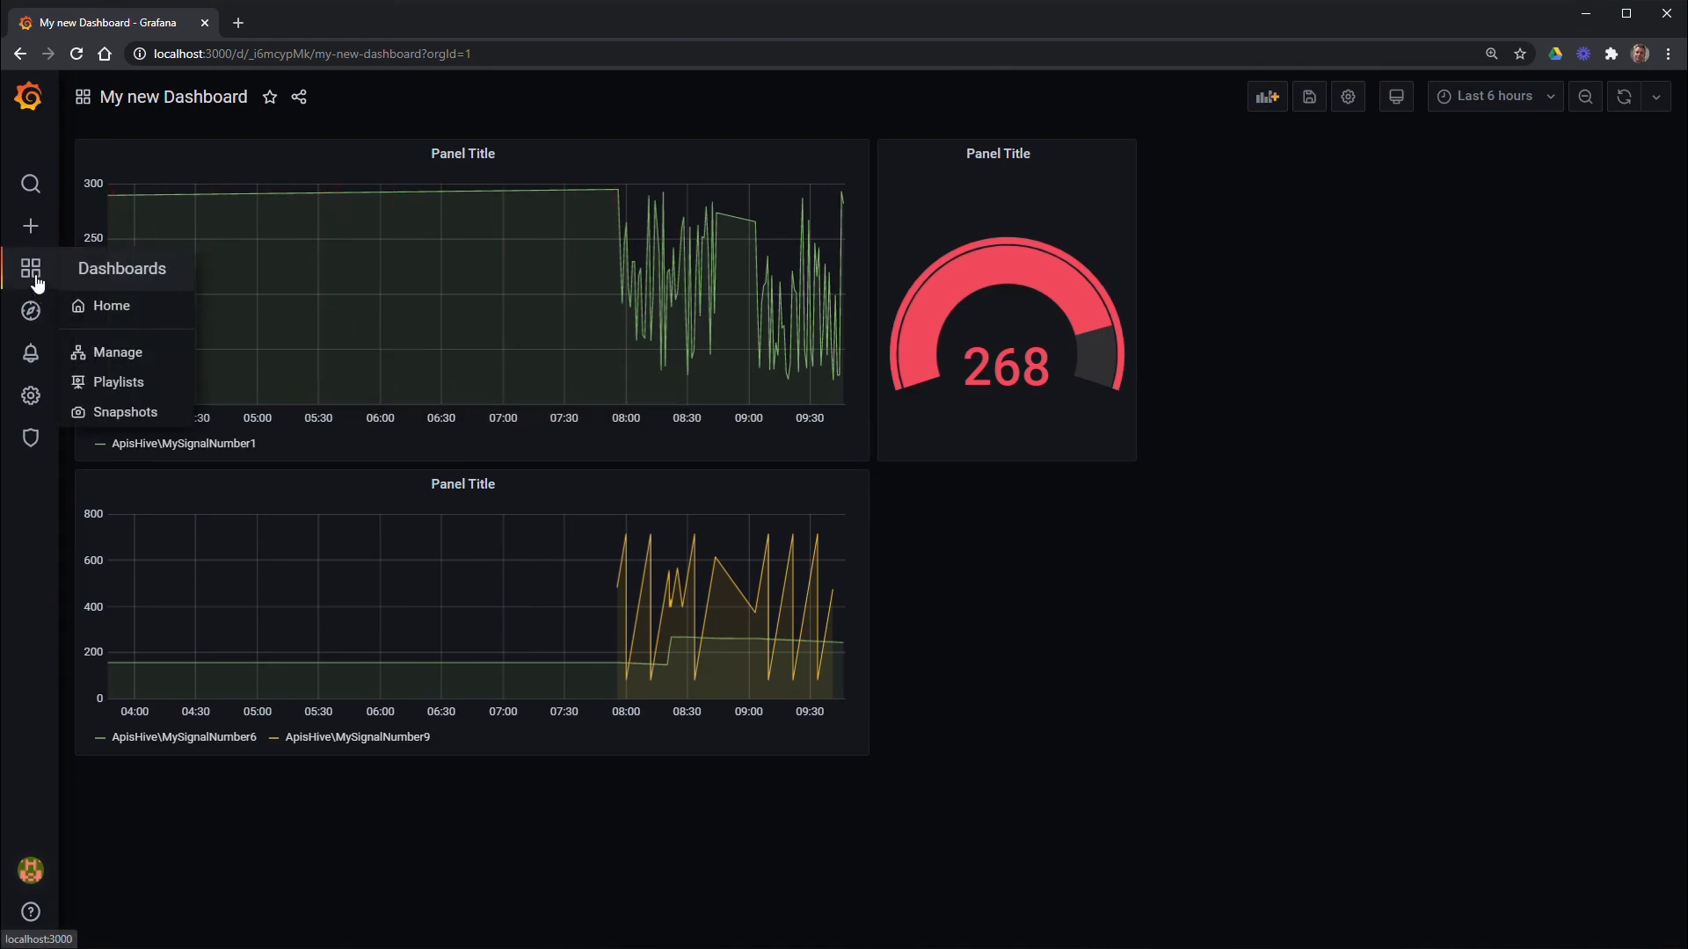
left_click(35, 280)
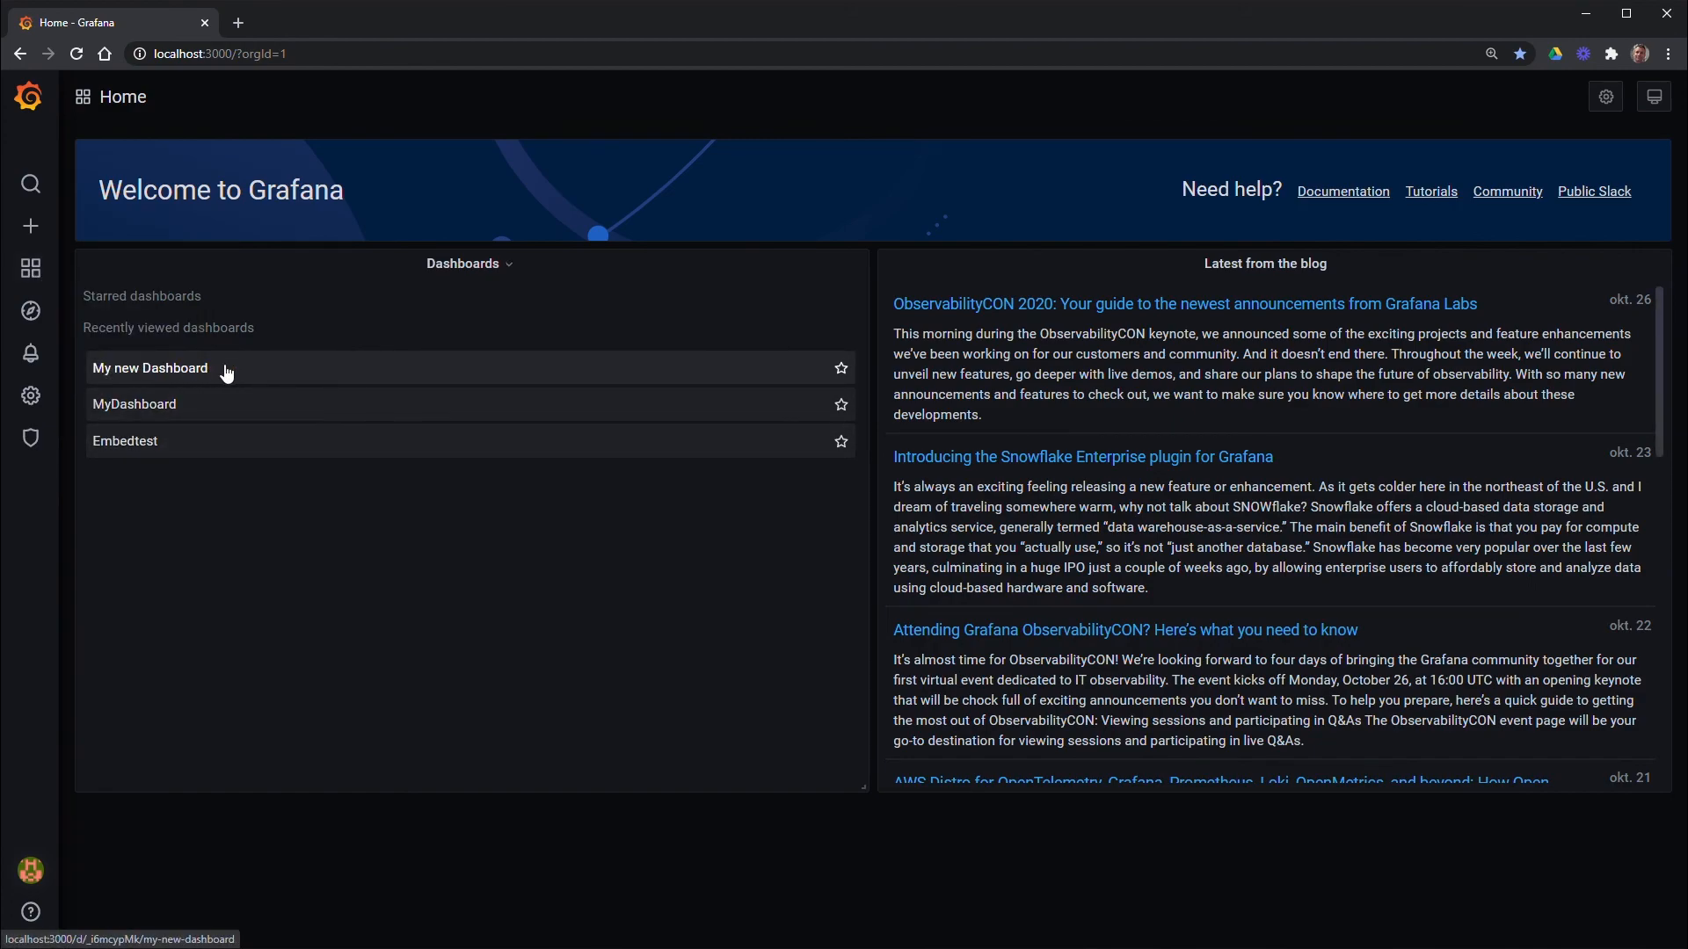
left_click(173, 380)
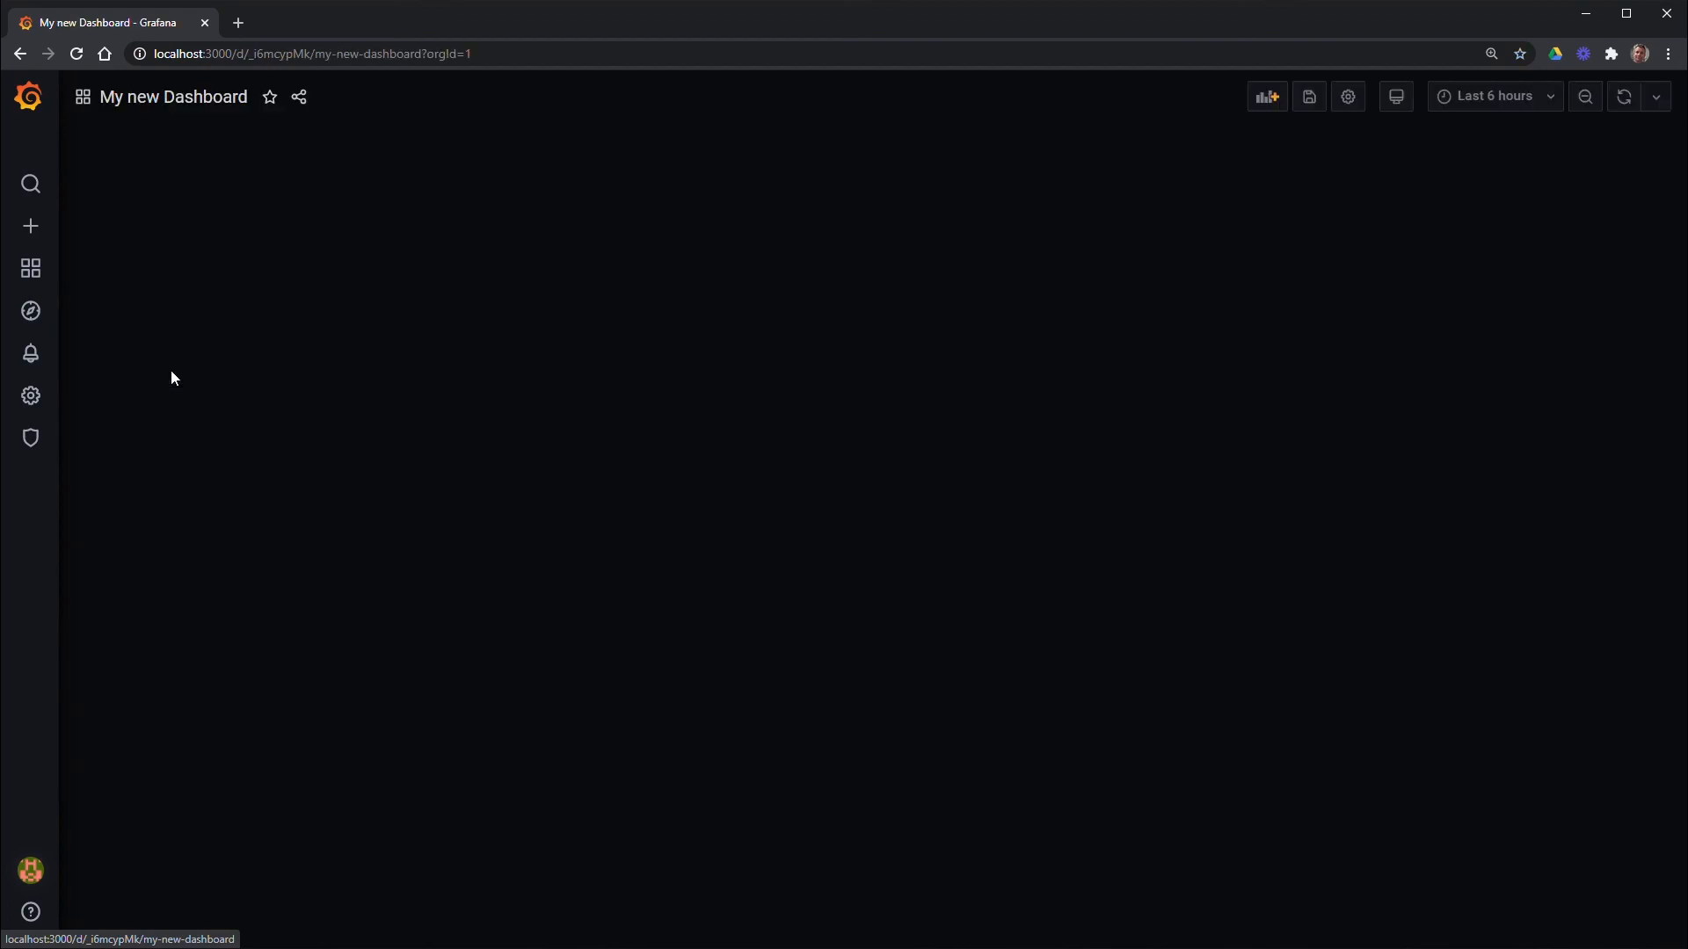